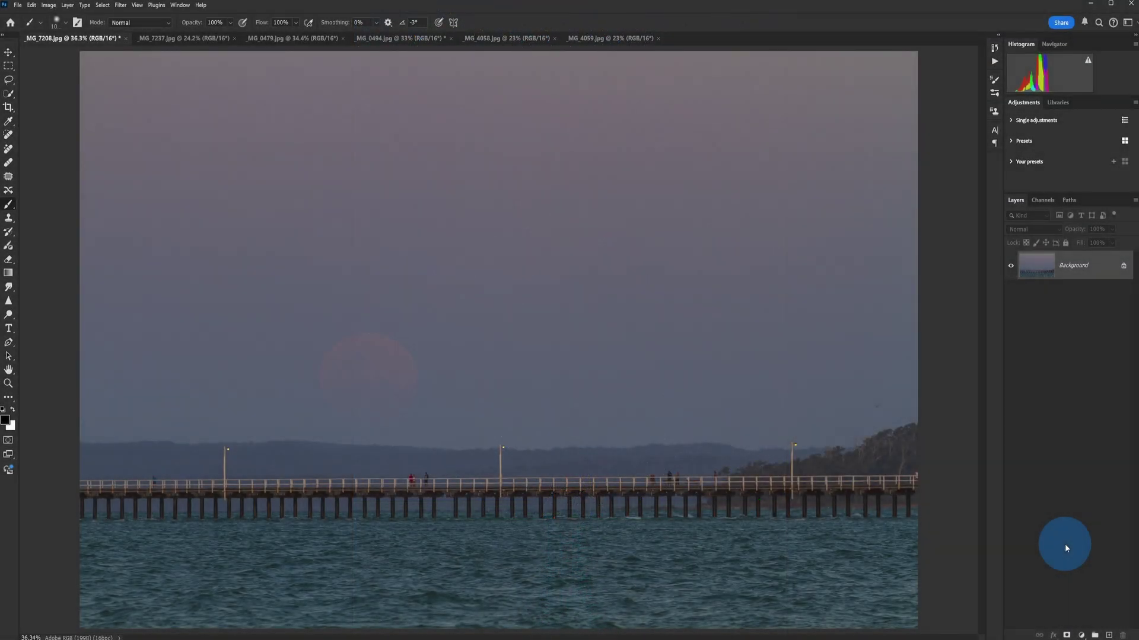
Compare the three photo pairs: _MG_7208 with _MG_7237, _MG_0479 with _MG_0494, and _MG_4058 with _MG_4059.
left_click(183, 37)
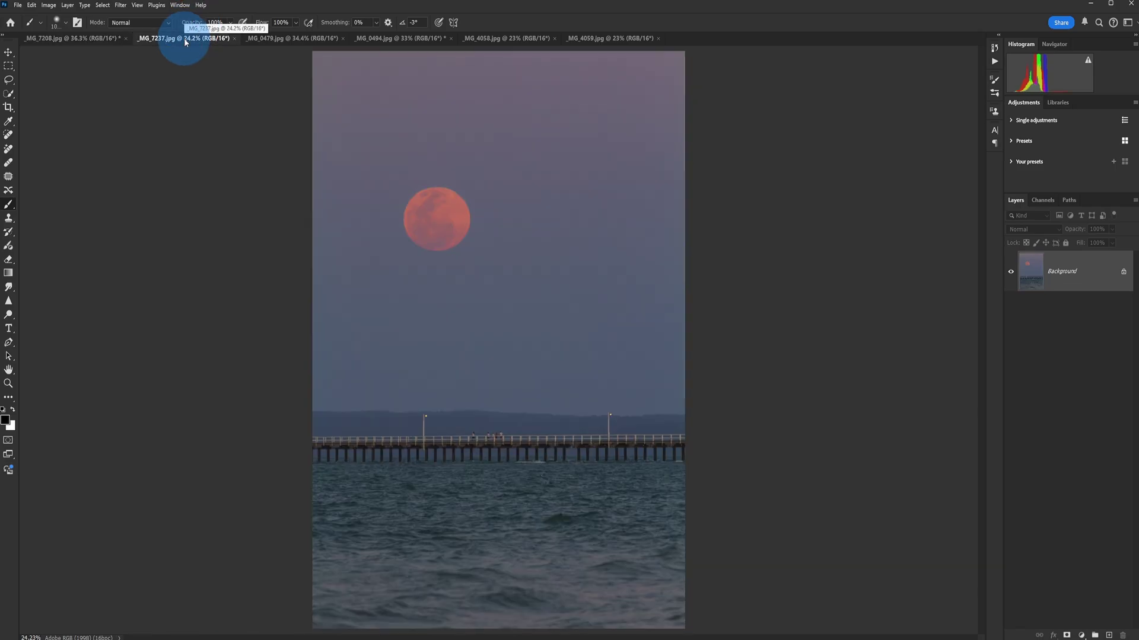
left_click(62, 40)
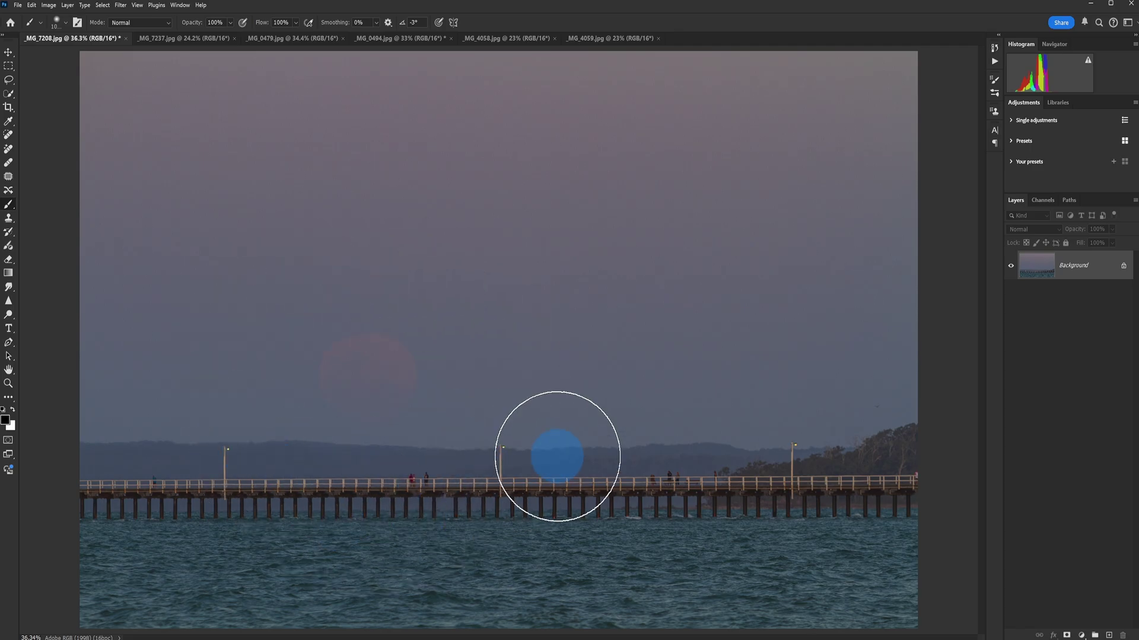
left_click(199, 38)
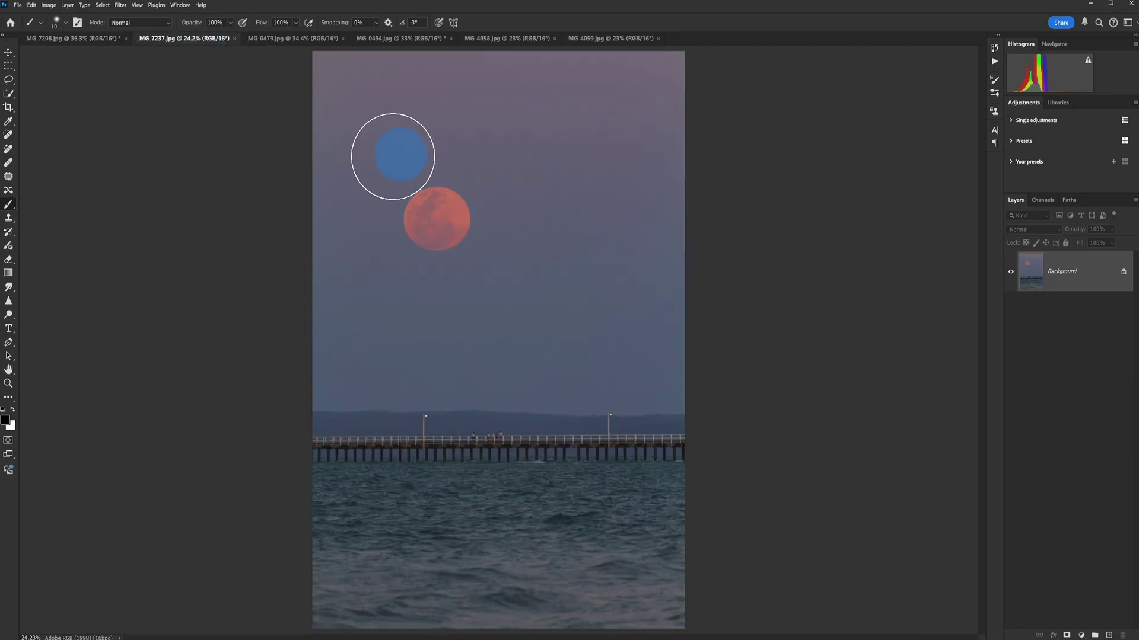
left_click(87, 41)
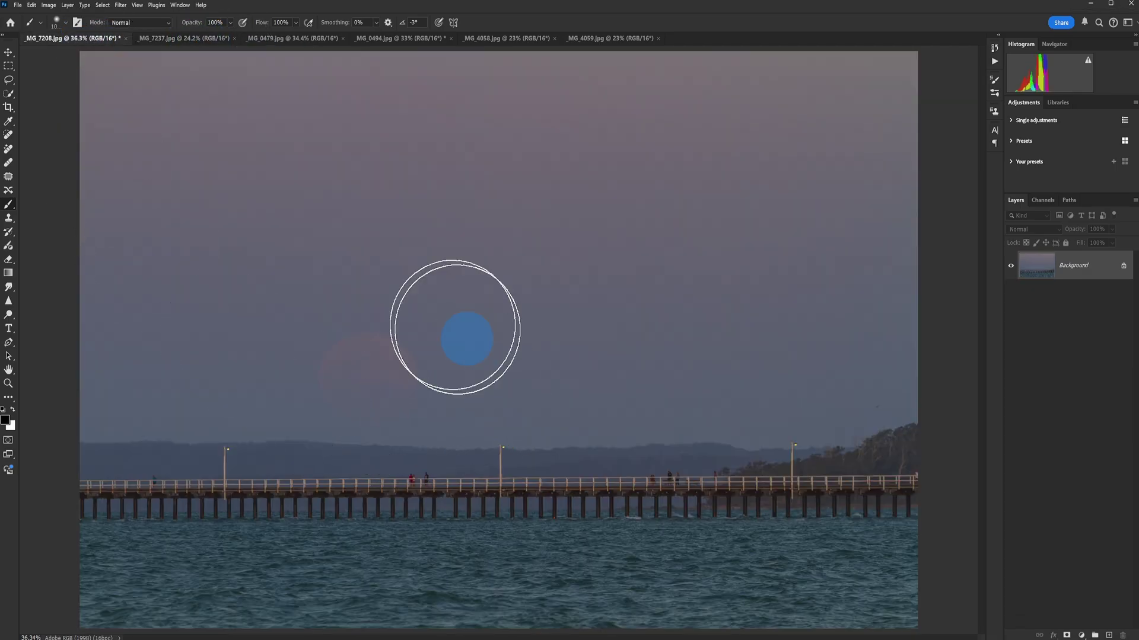
left_click(277, 40)
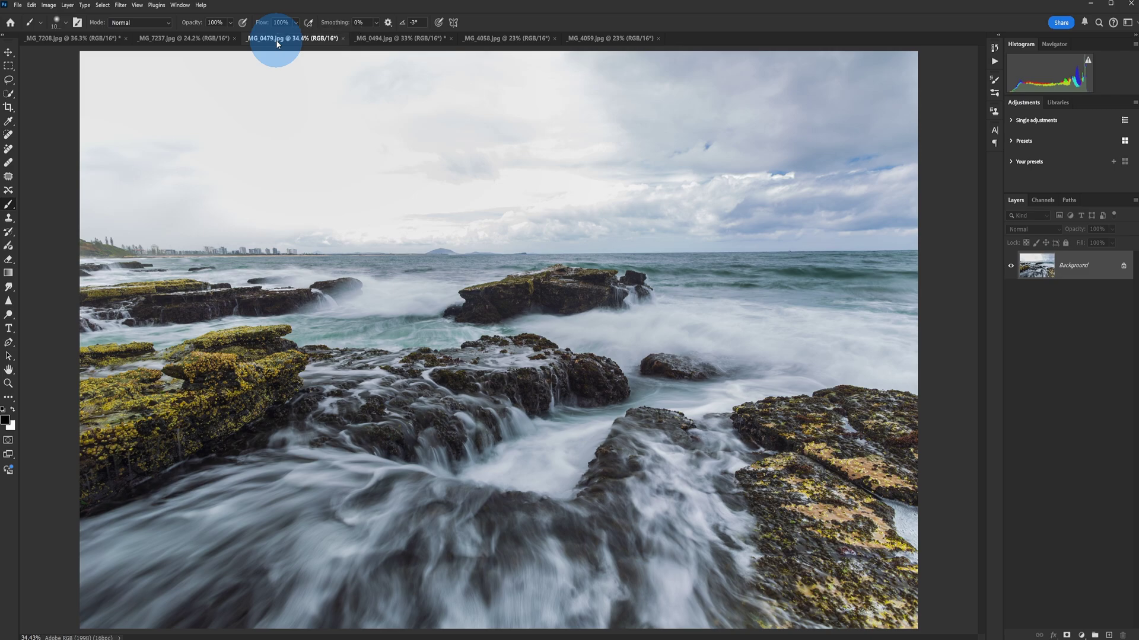
left_click(389, 38)
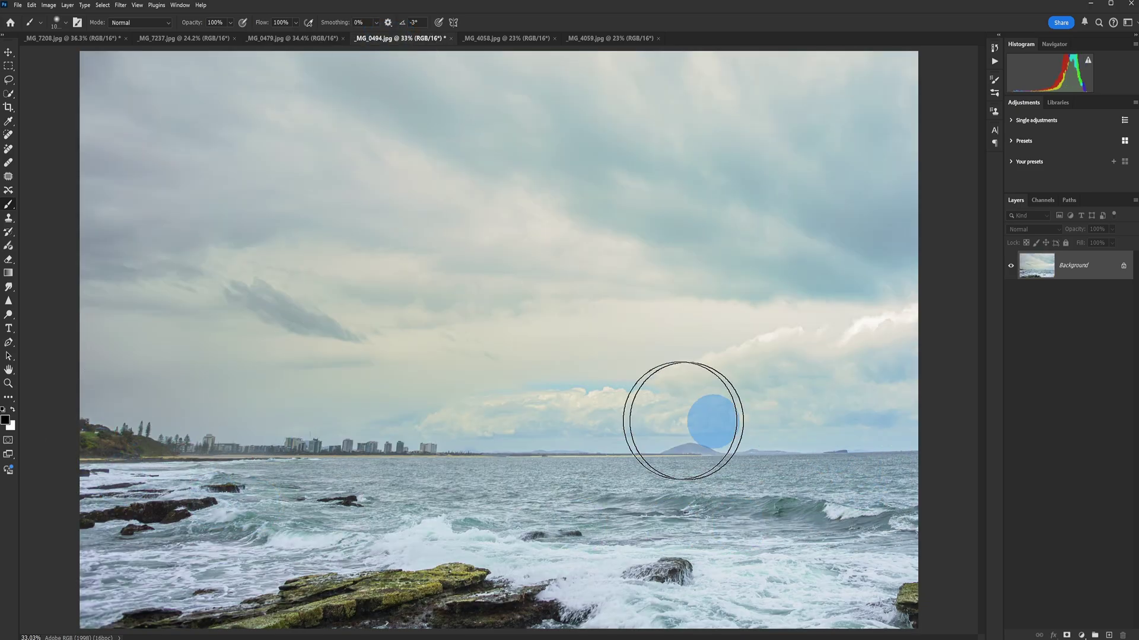
left_click(306, 39)
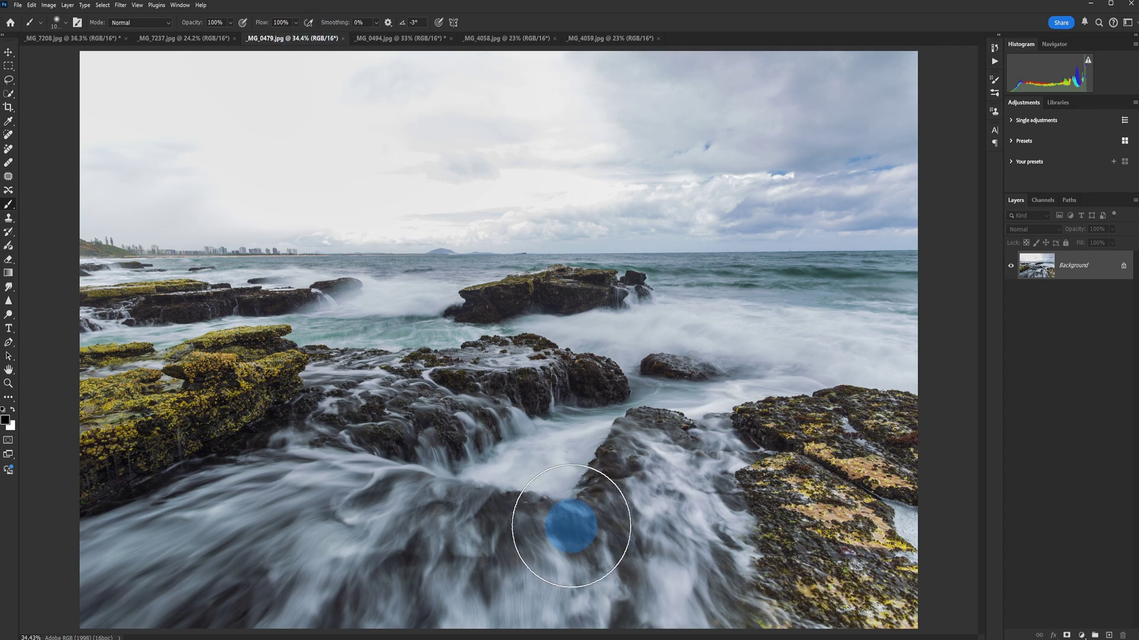
left_click(407, 39)
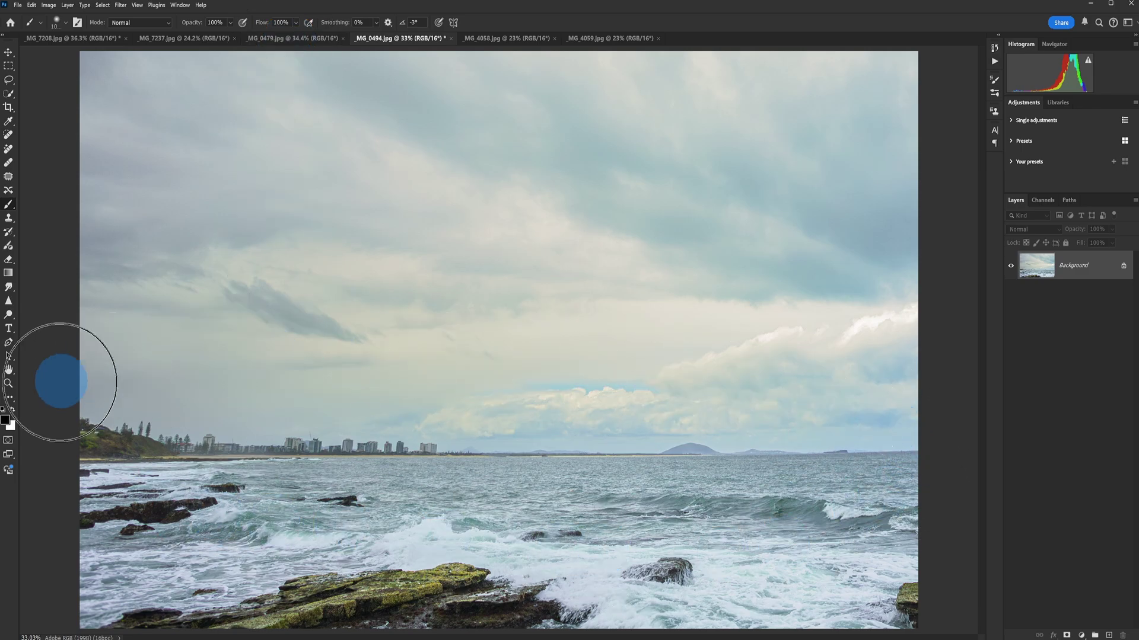
left_click(274, 37)
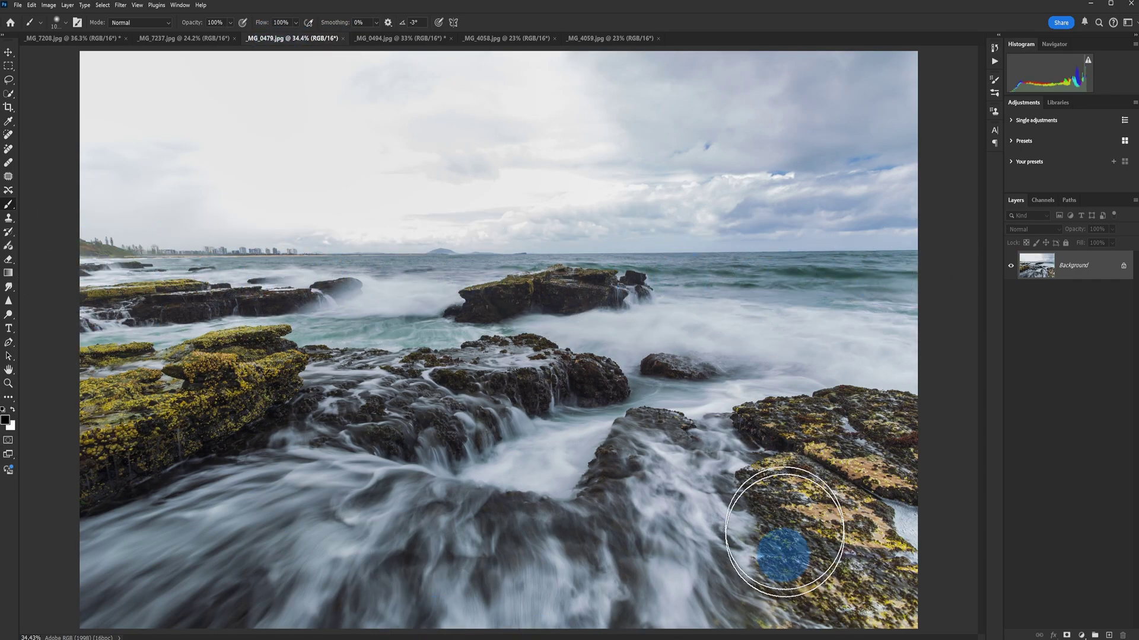
left_click(501, 39)
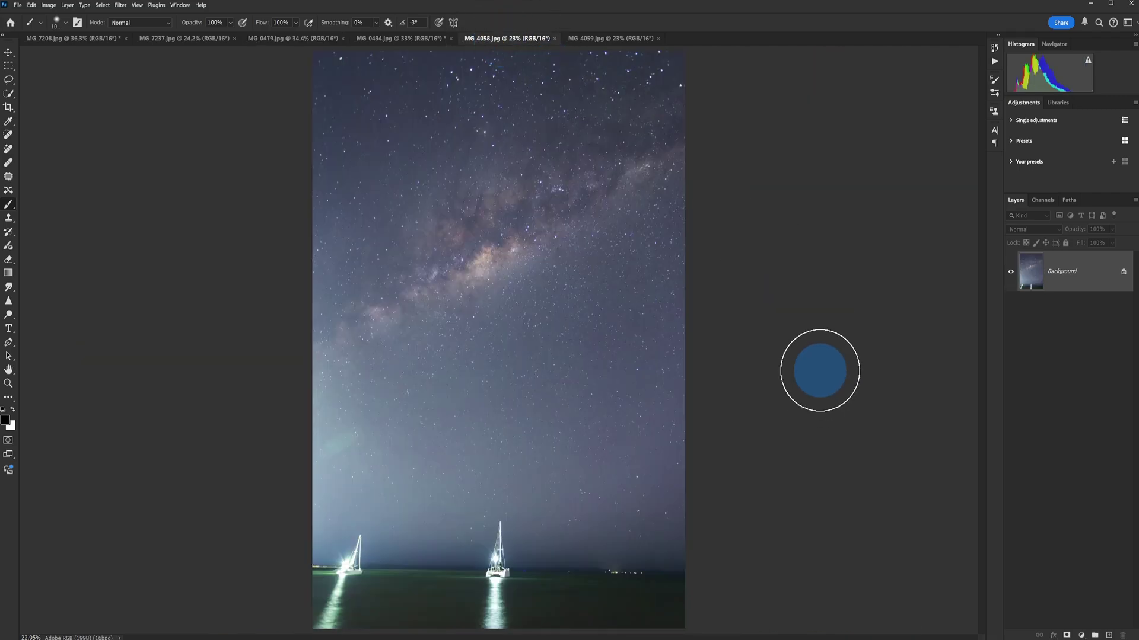
left_click(610, 38)
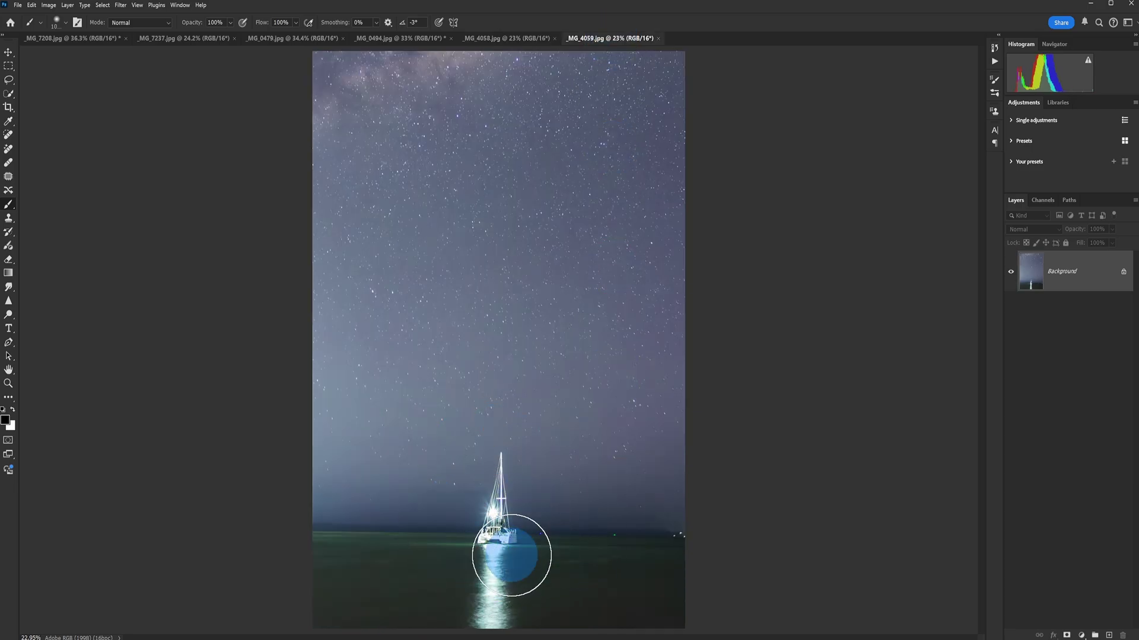
left_click(514, 38)
left_click(622, 37)
left_click(509, 38)
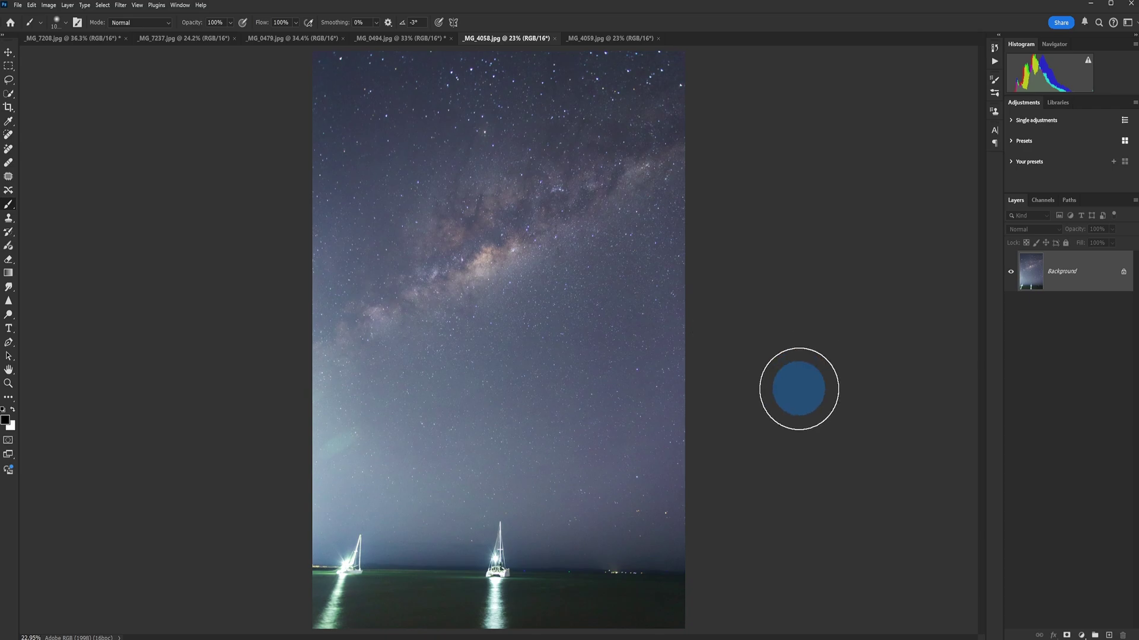
Review the open photos again, checking the pier scene in _MG_7208.jpg against the moon shot in _MG_7237.jpg.
left_click(89, 38)
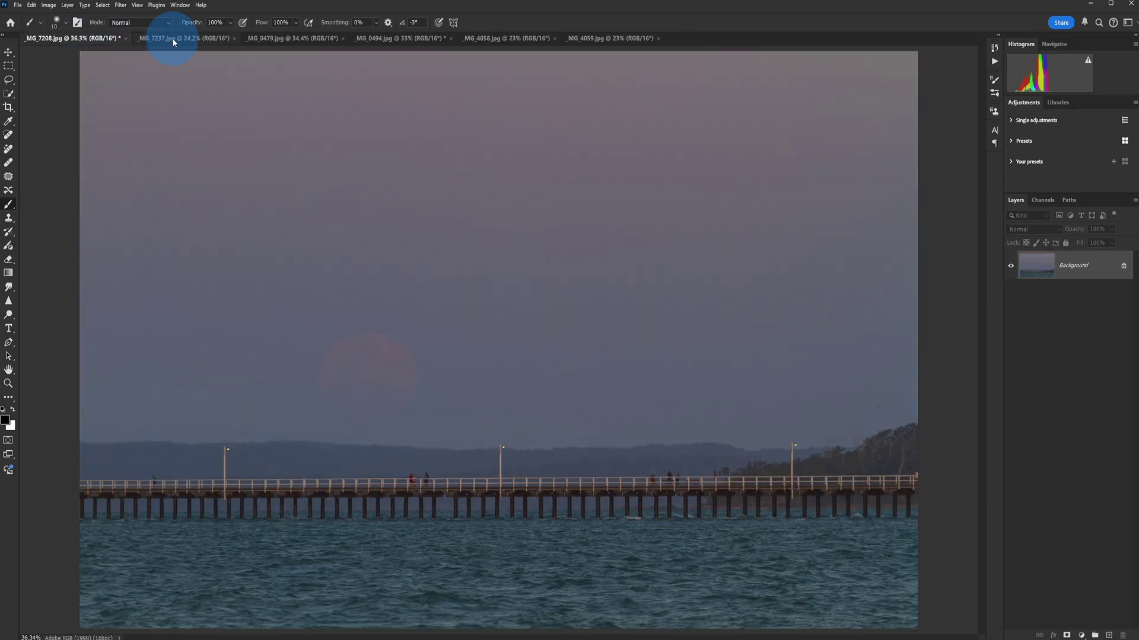
left_click(173, 39)
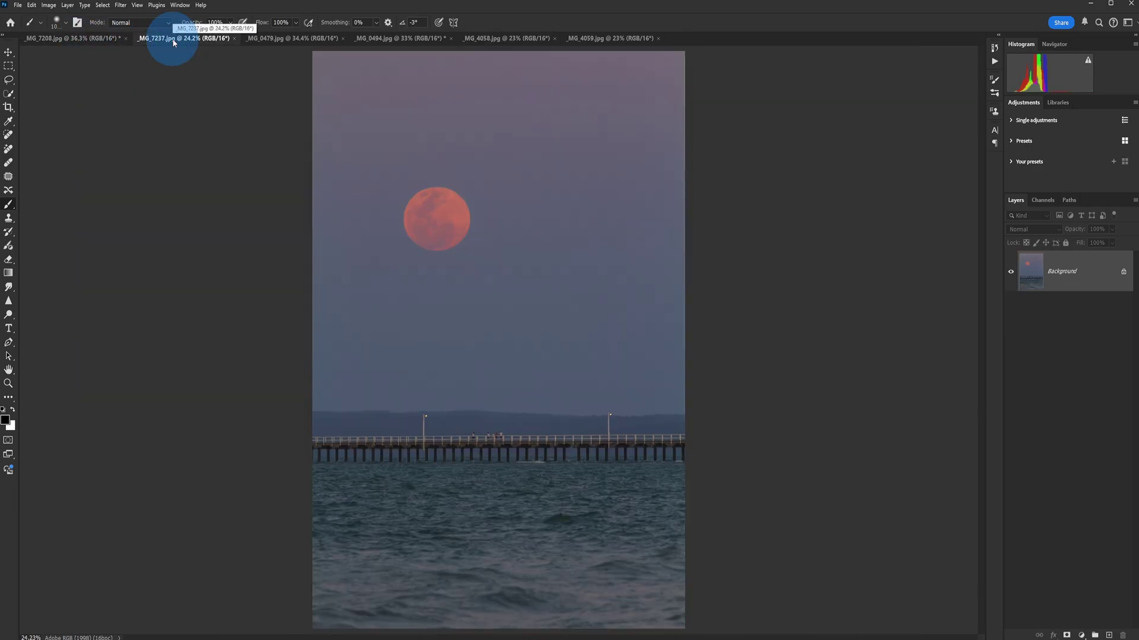
left_click(76, 38)
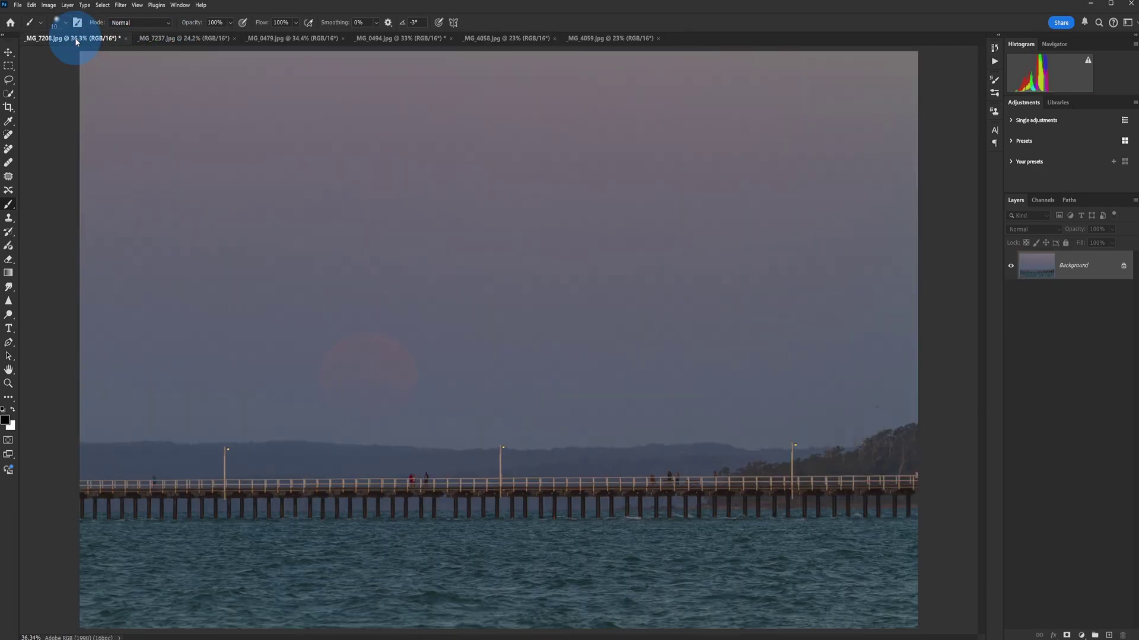
left_click(170, 39)
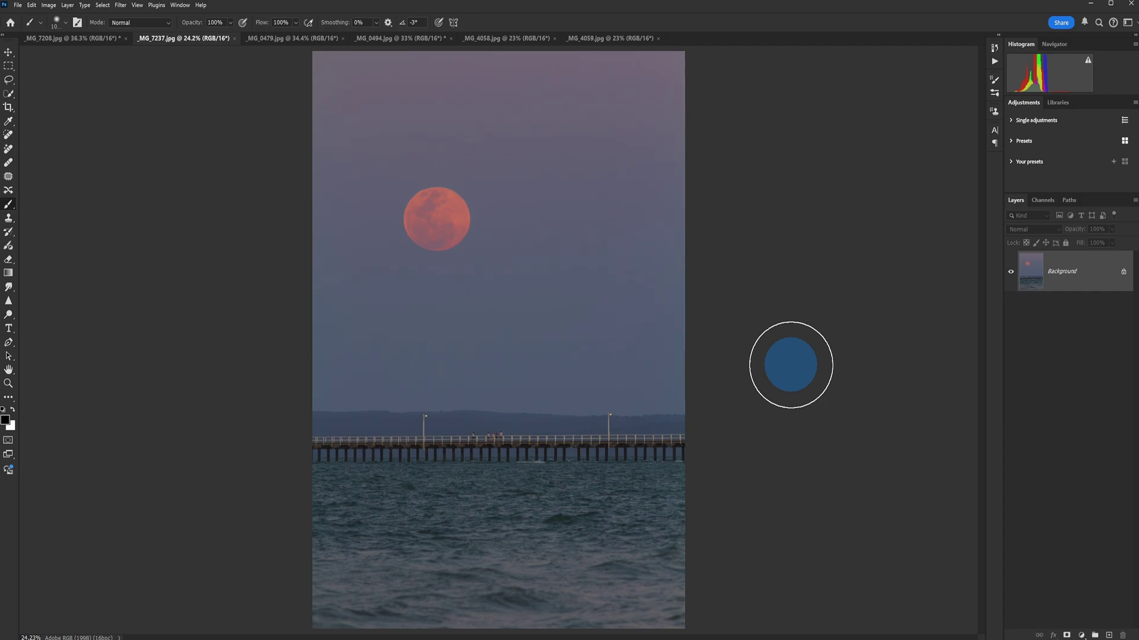
left_click(294, 38)
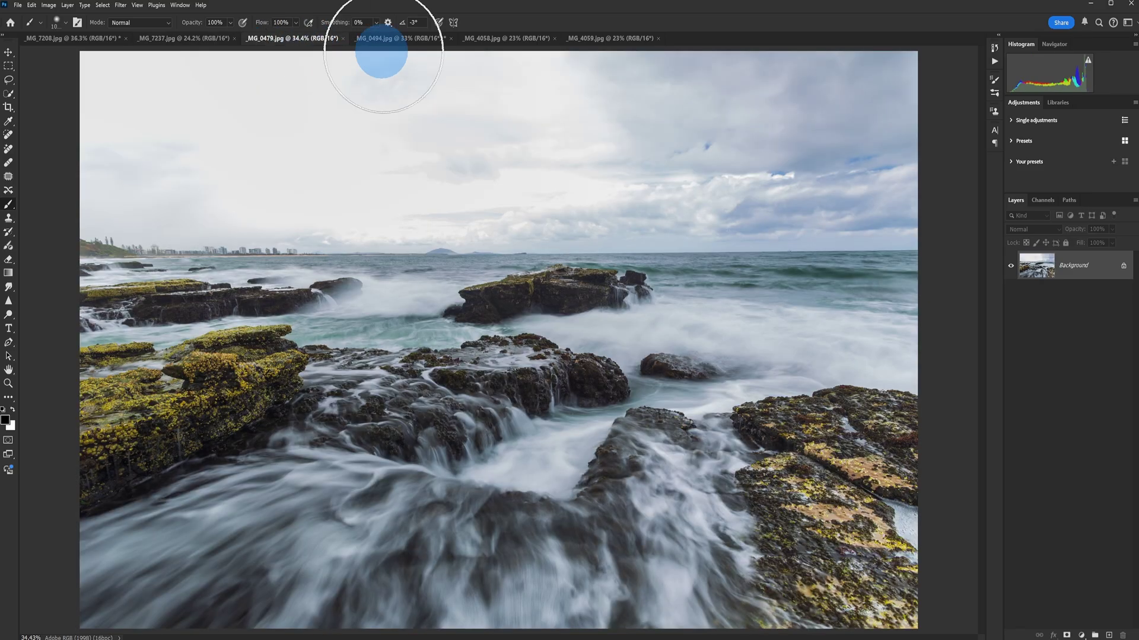
left_click(413, 38)
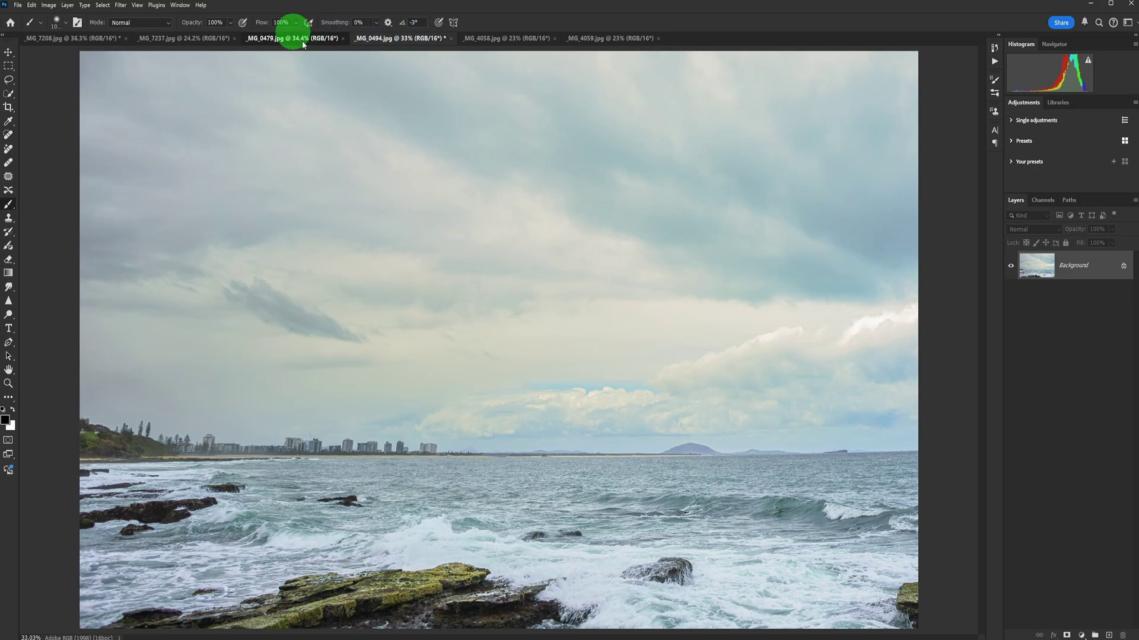
left_click(302, 41)
left_click(387, 38)
left_click(506, 38)
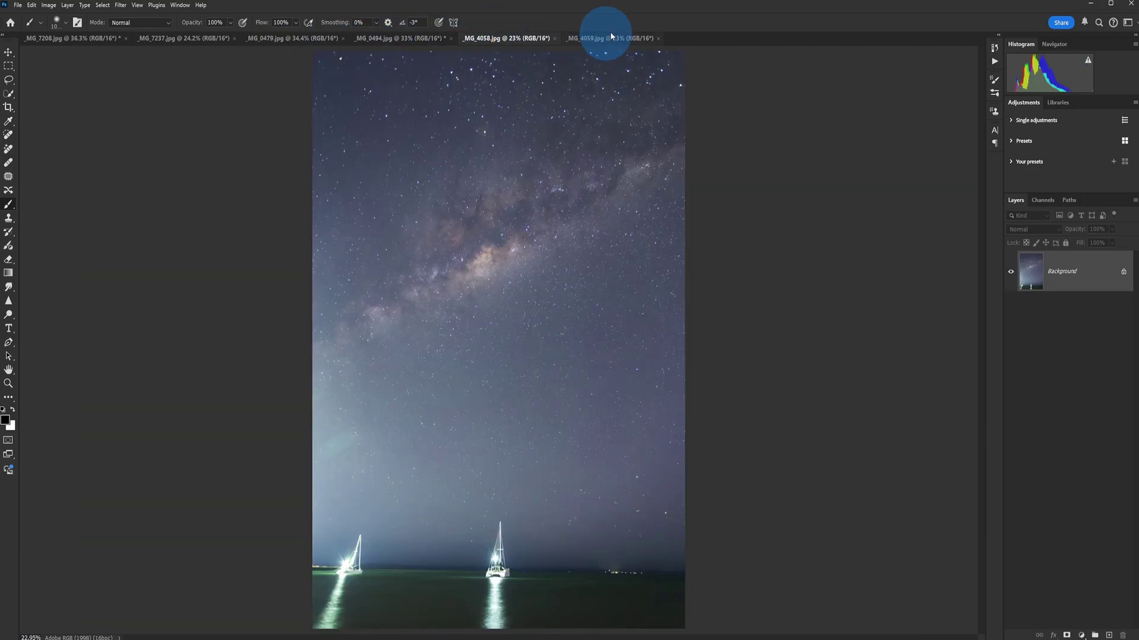
left_click(610, 38)
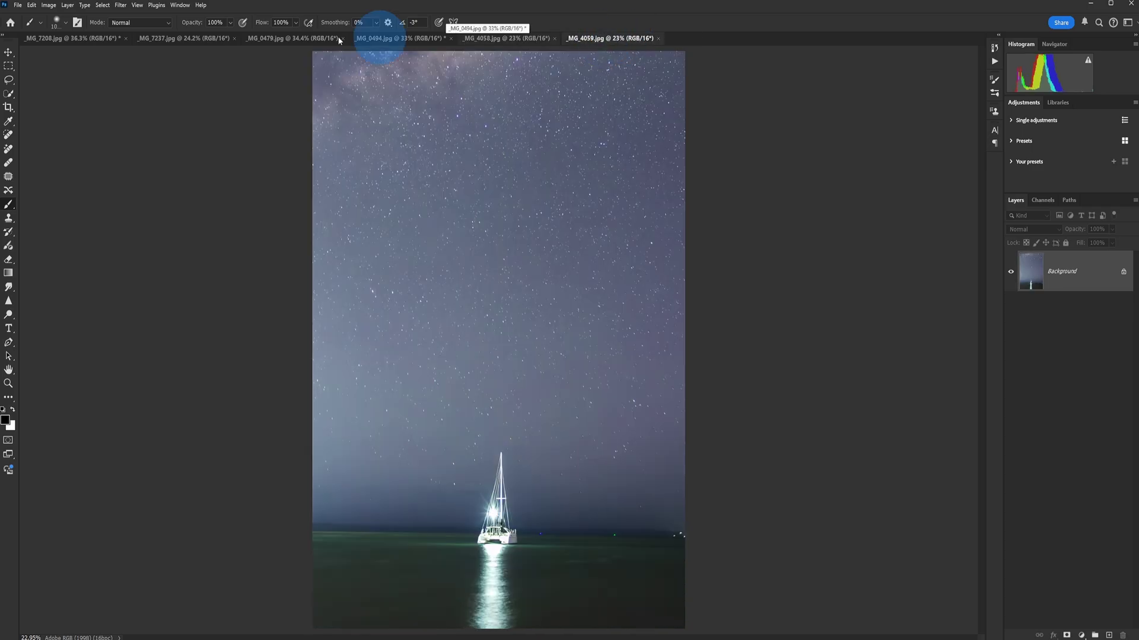
left_click(74, 38)
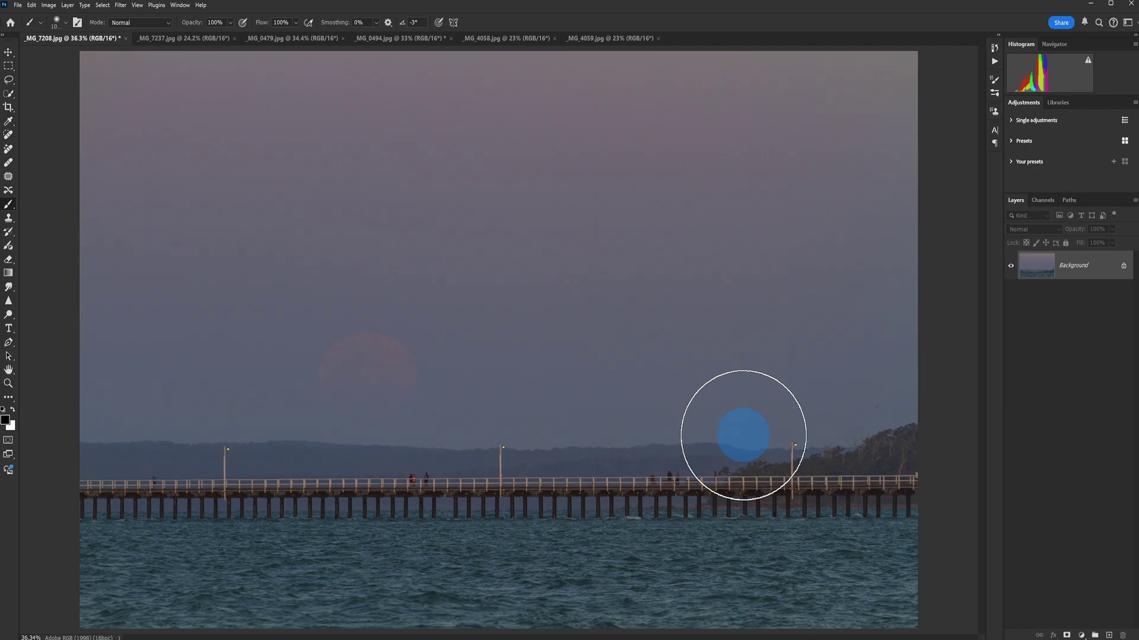
left_click(173, 38)
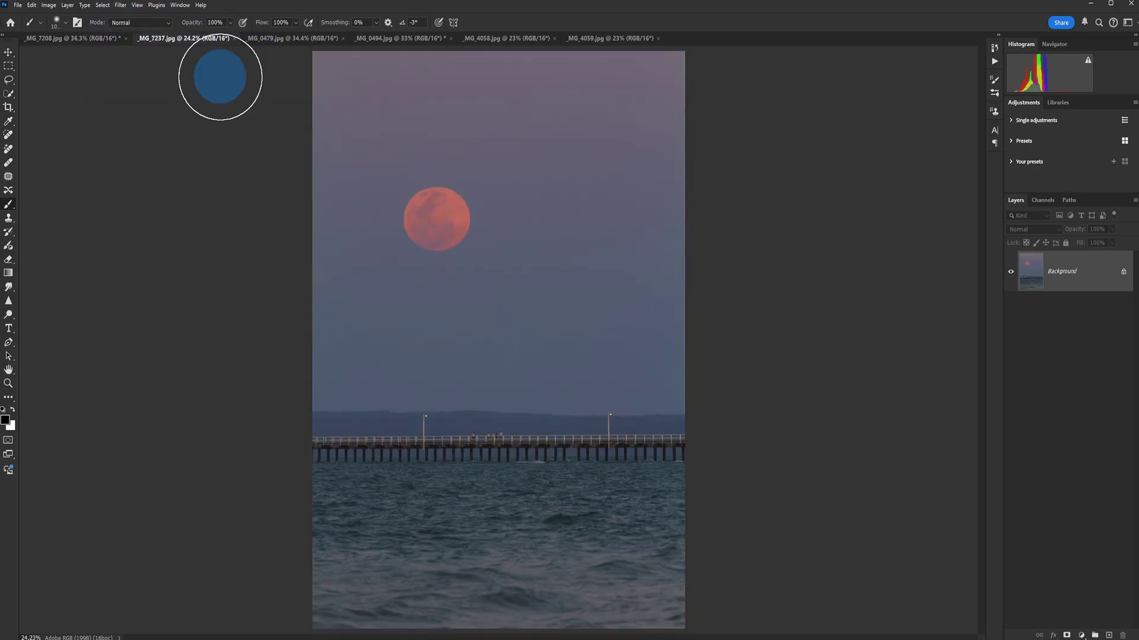
left_click(71, 38)
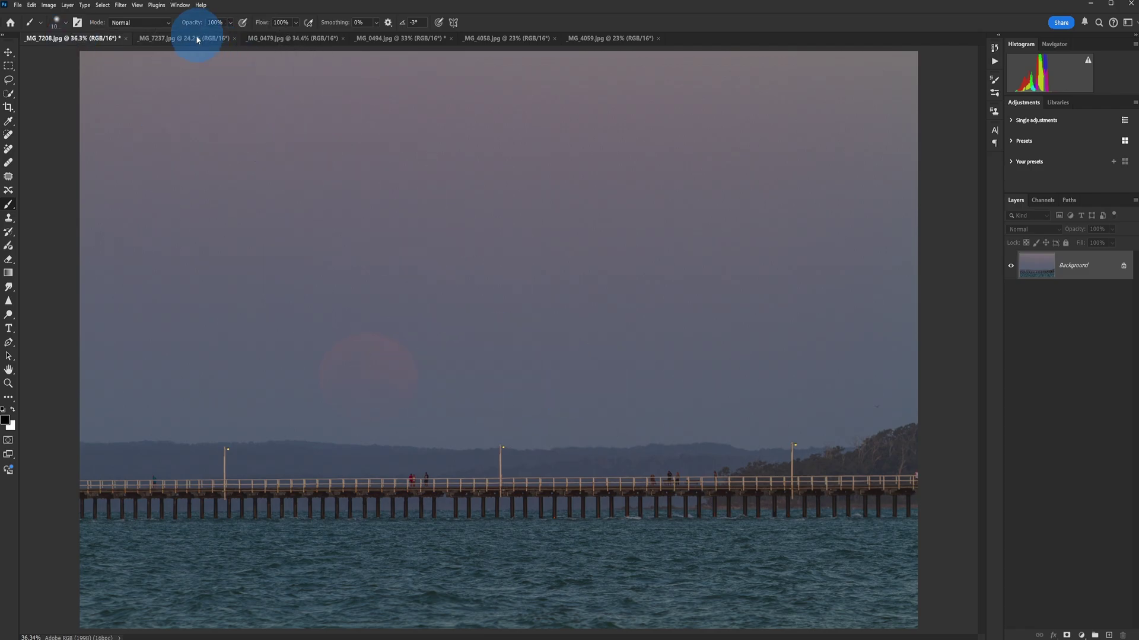
left_click(179, 38)
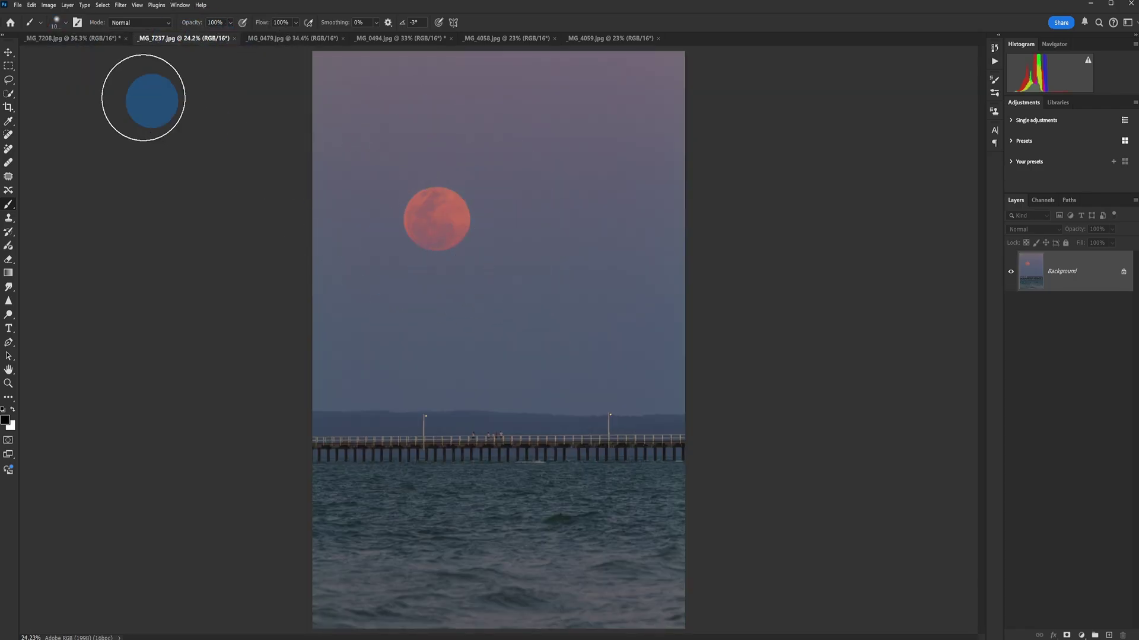
left_click(83, 38)
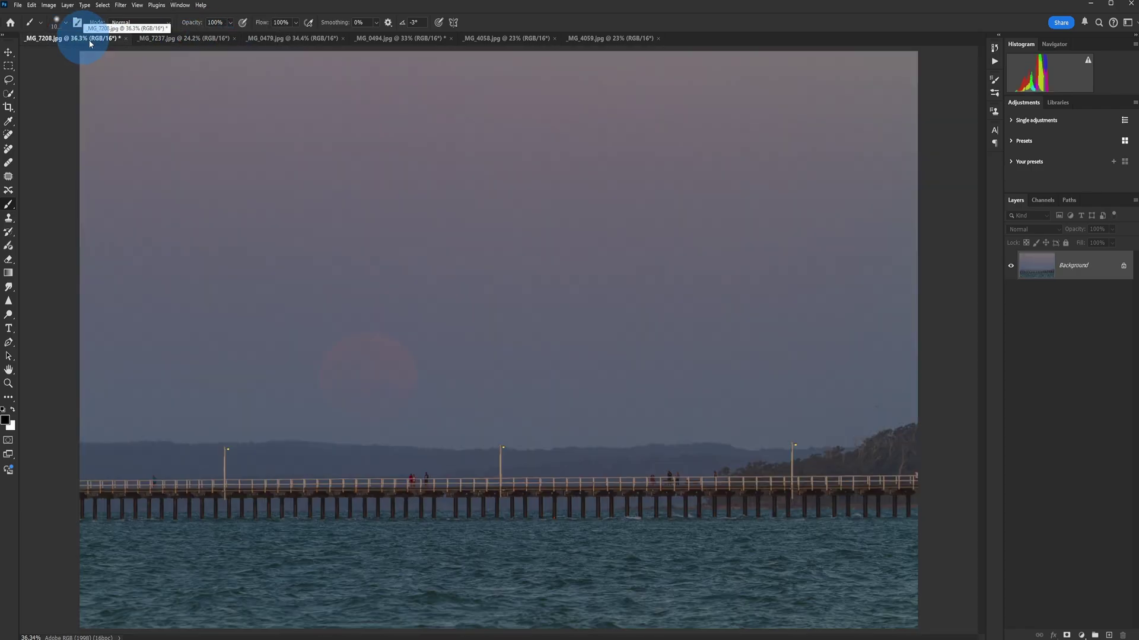
Select the moon in _MG_7237.jpg with the Quick Selection tool at a brush size of 400.
left_click(185, 38)
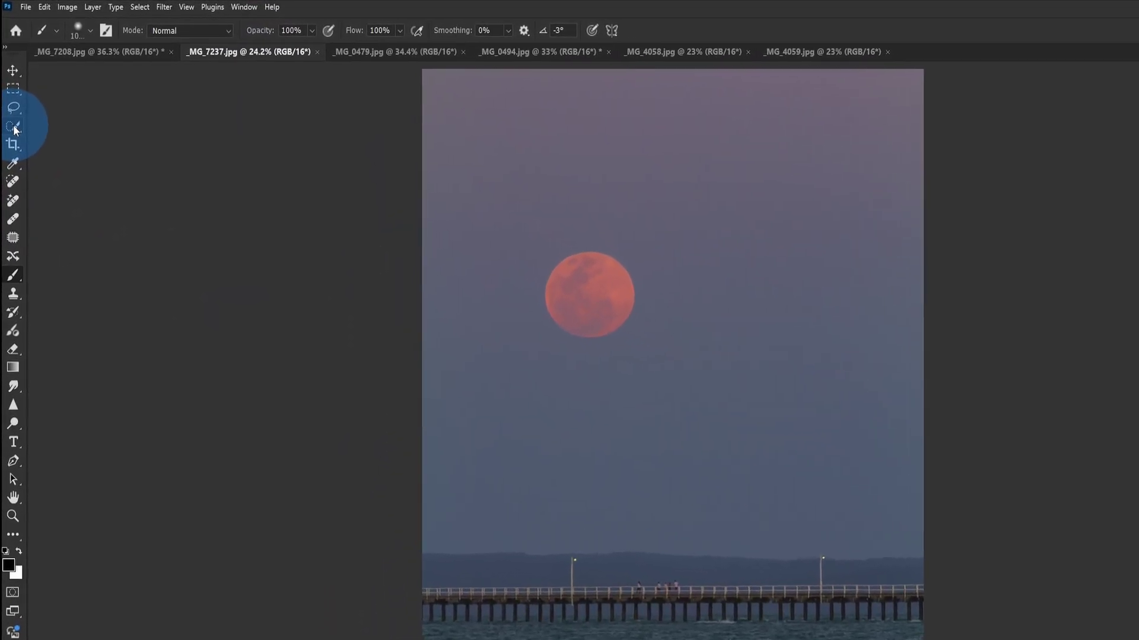
left_click(12, 114)
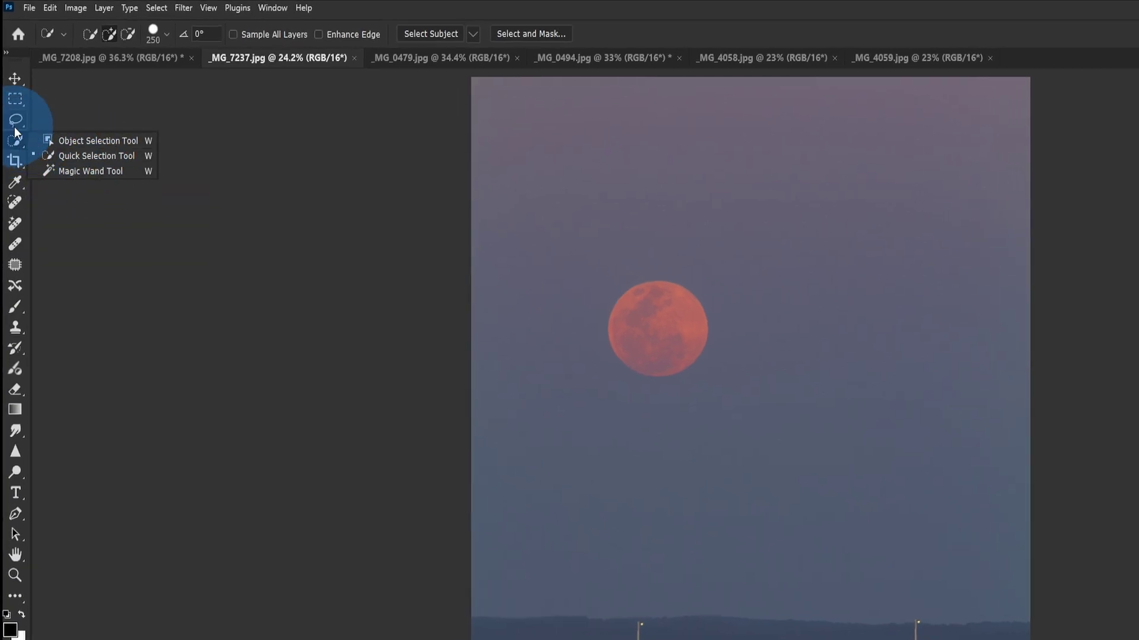
left_click(80, 156)
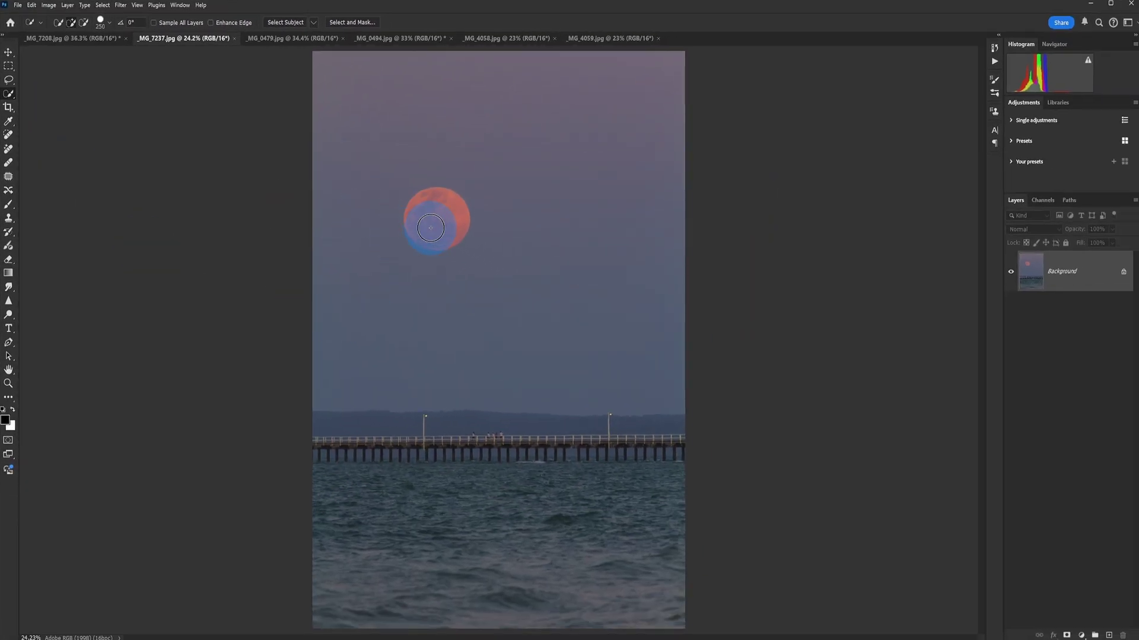
key("bracketright")
key("bracketright")
key("bracketright")
key("bracketleft")
key("bracketleft")
key("bracketright")
key("bracketright")
left_click(437, 219)
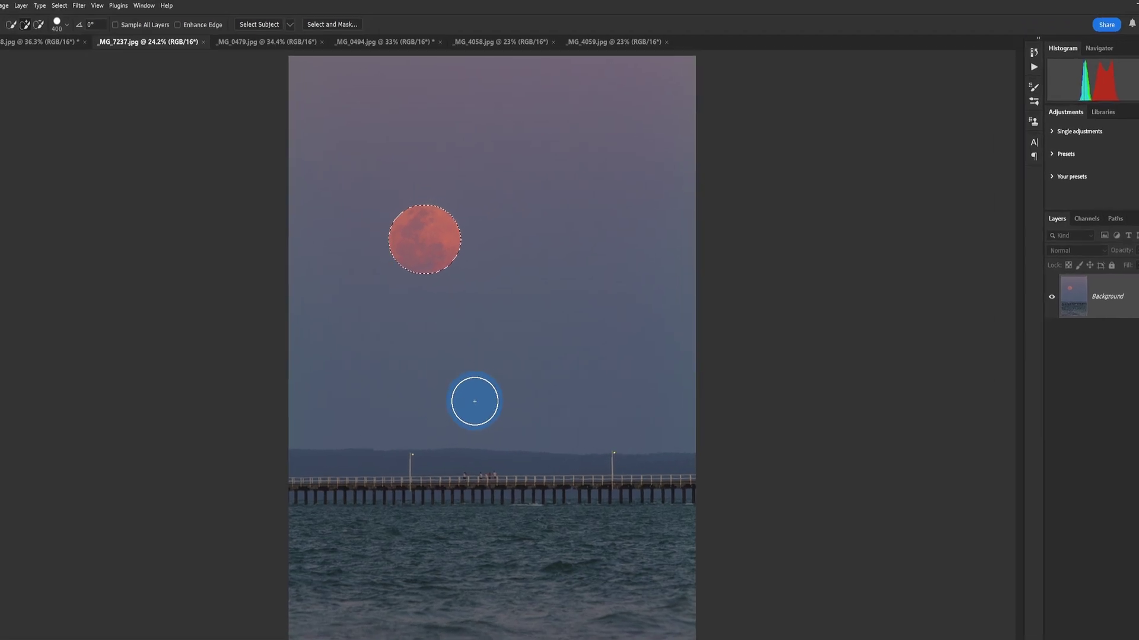
Output the moon selection through Select and Mask as a new layer with a layer mask.
left_click(331, 24)
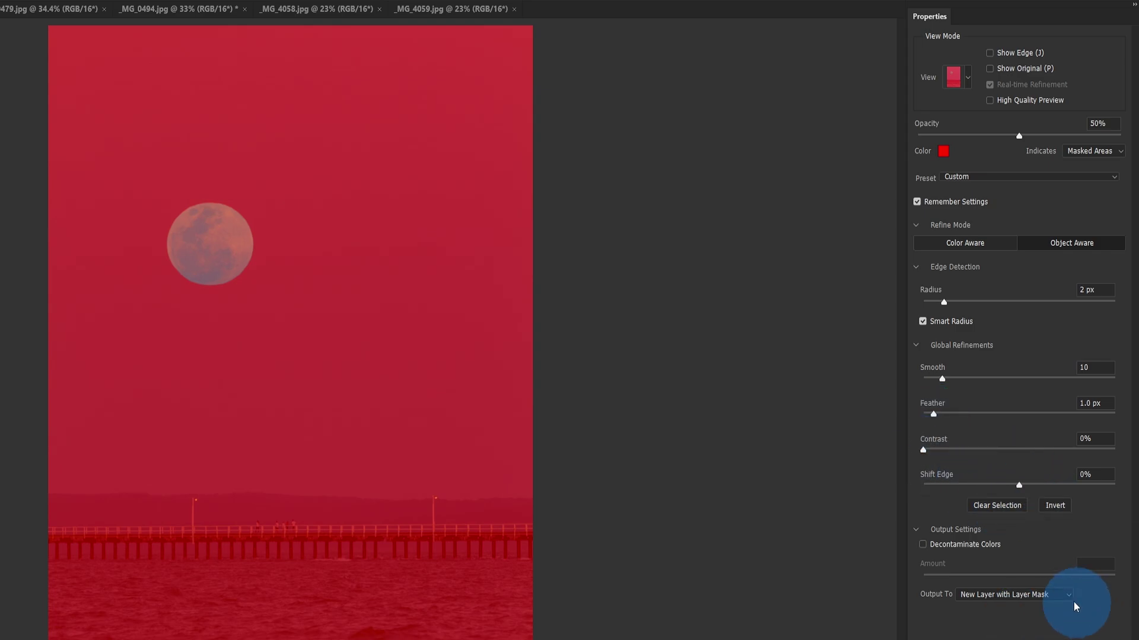
left_click(1053, 596)
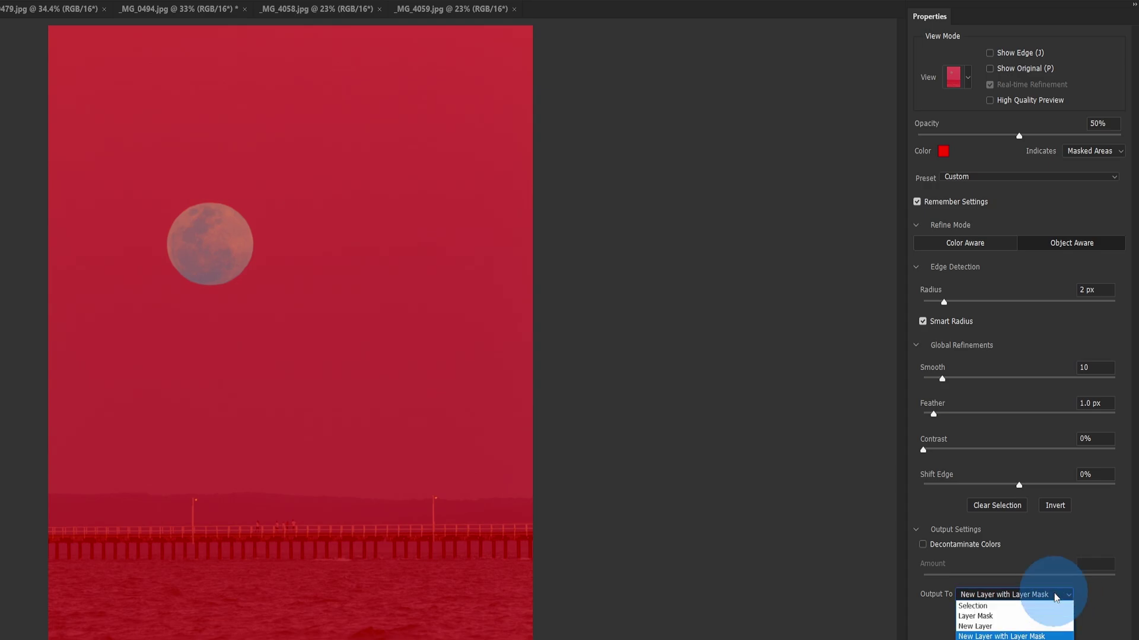
left_click(1005, 637)
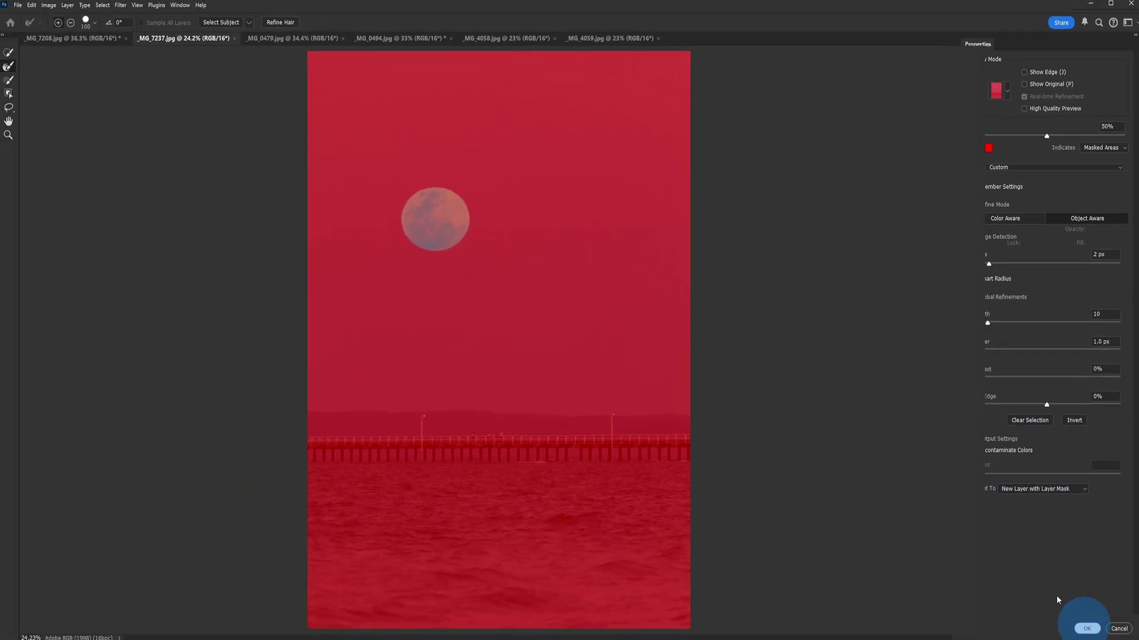
left_click(1087, 625)
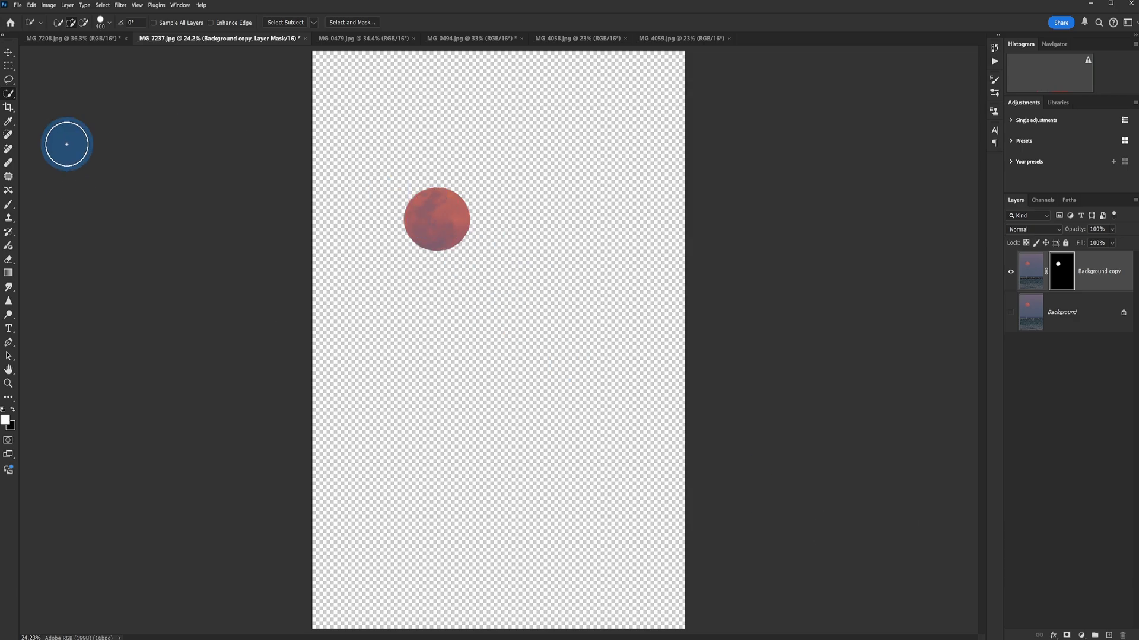
Copy the masked moon layer from _MG_7237.jpg into the pier photo _MG_7208.jpg and close the source without saving.
left_click(9, 55)
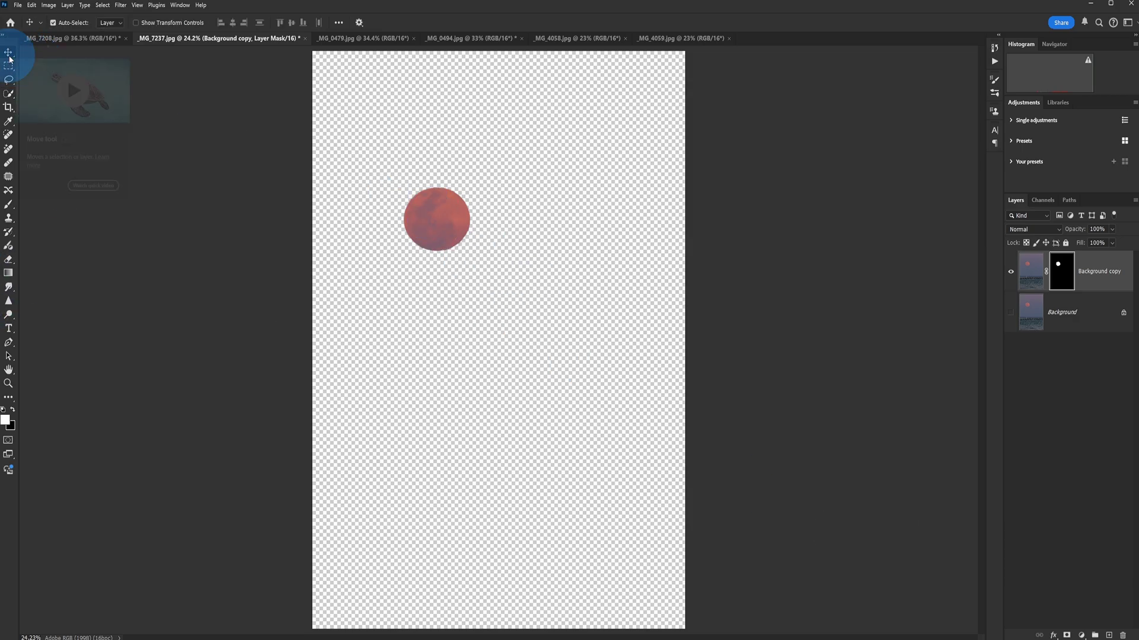
left_click(9, 55)
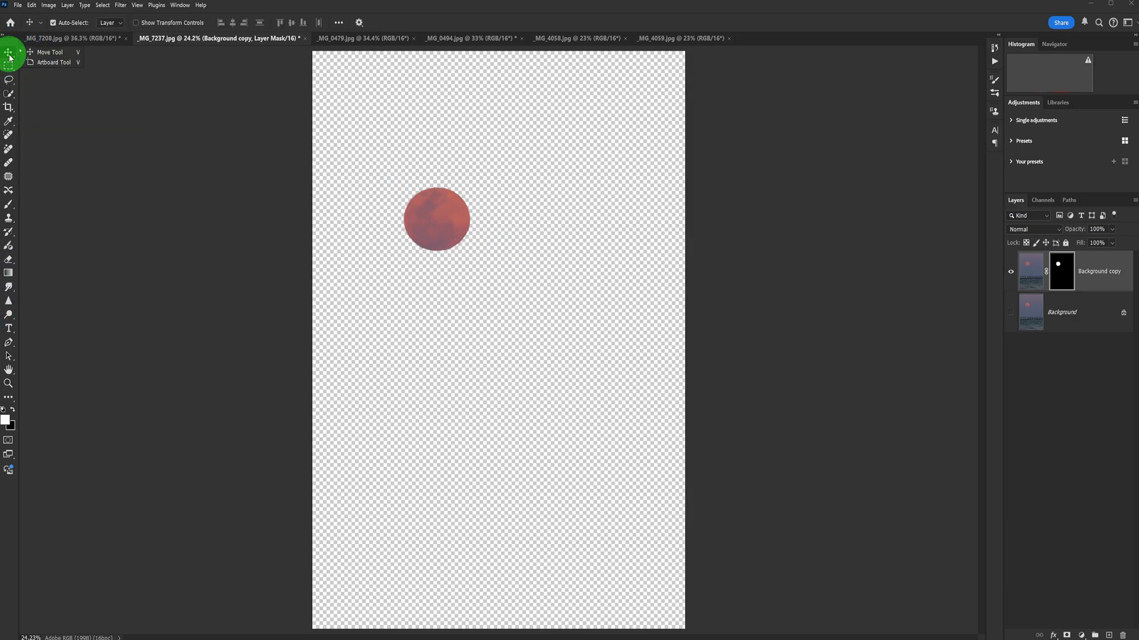
left_click(221, 55)
left_click_drag(222, 55, 180, 265)
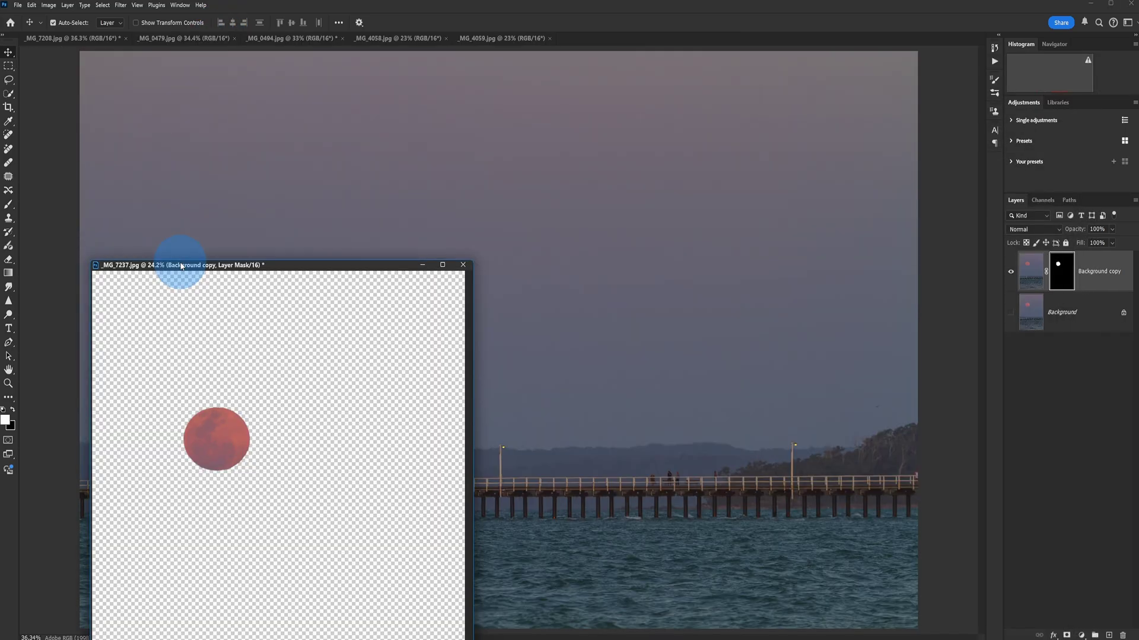
left_click(1031, 274)
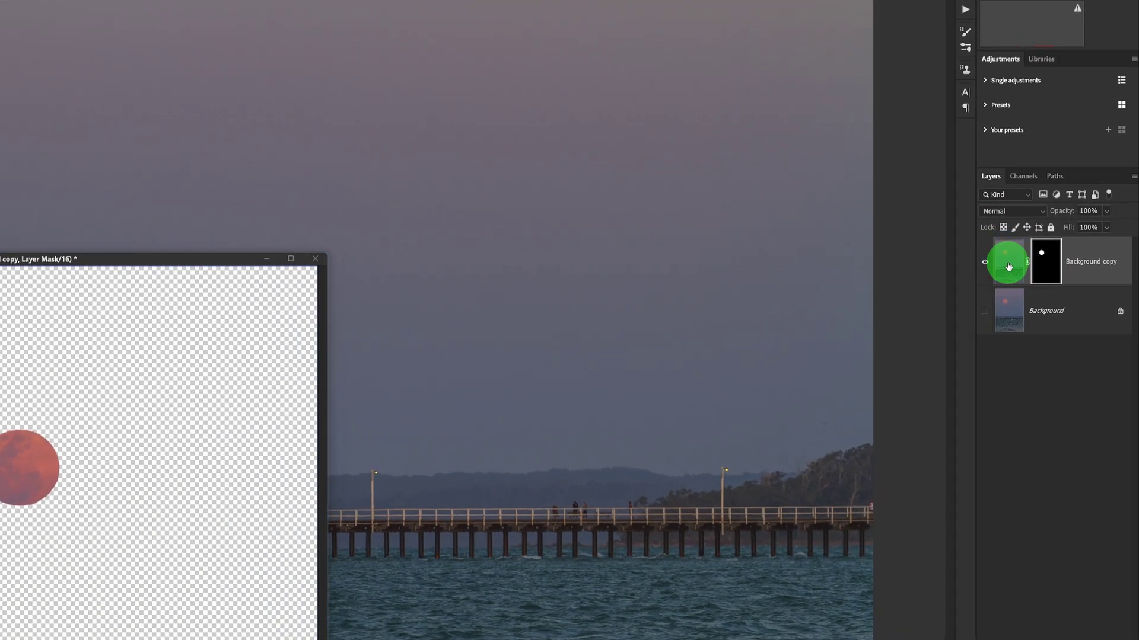
left_click_drag(1008, 267, 547, 225)
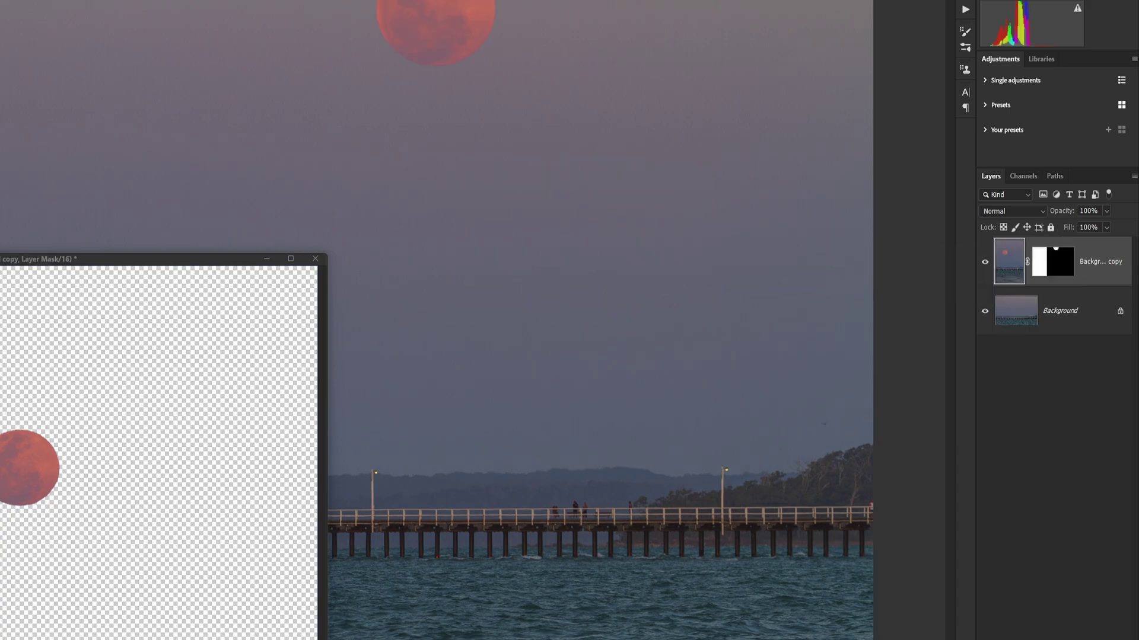
left_click(315, 259)
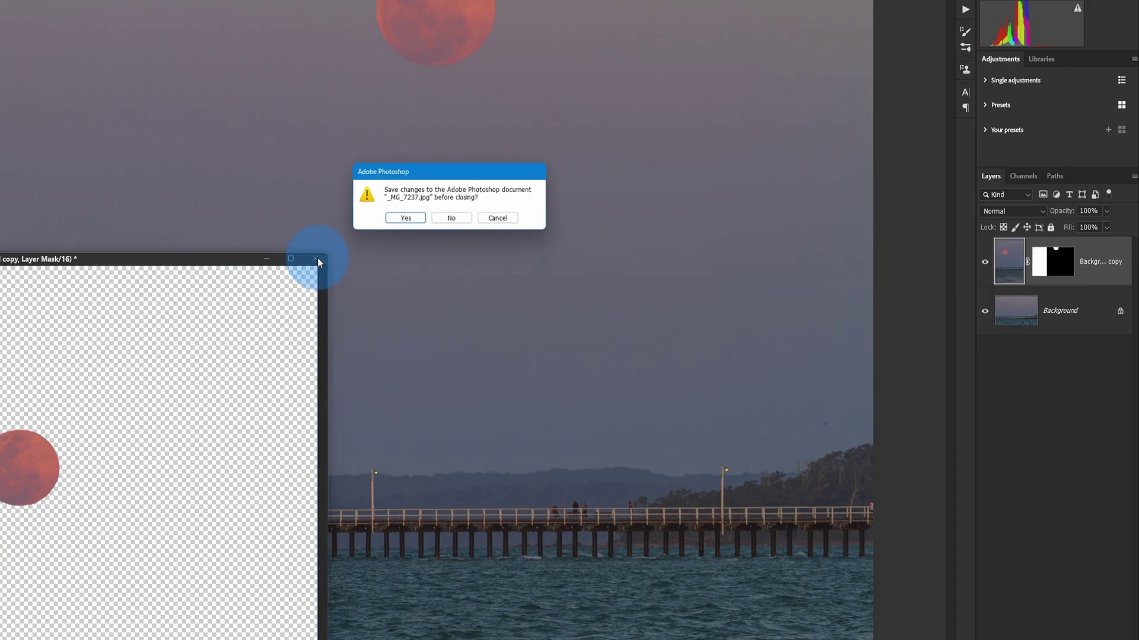
left_click(453, 218)
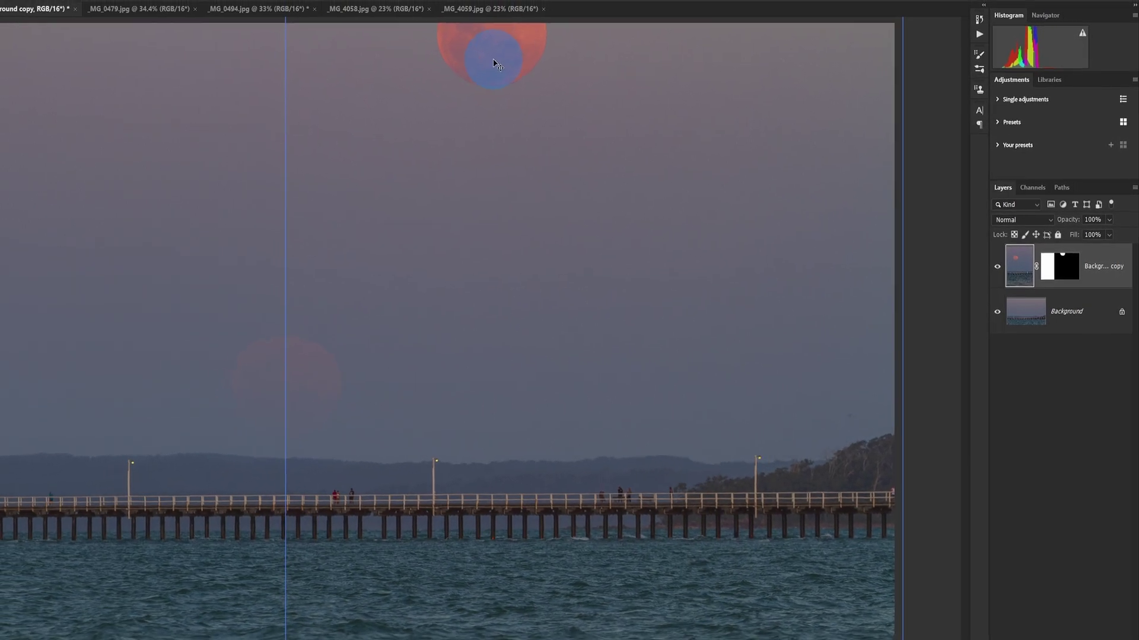
Move the pasted moon over the faint original moon above the pier.
left_click_drag(432, 31, 389, 101)
left_click_drag(478, 126, 439, 242)
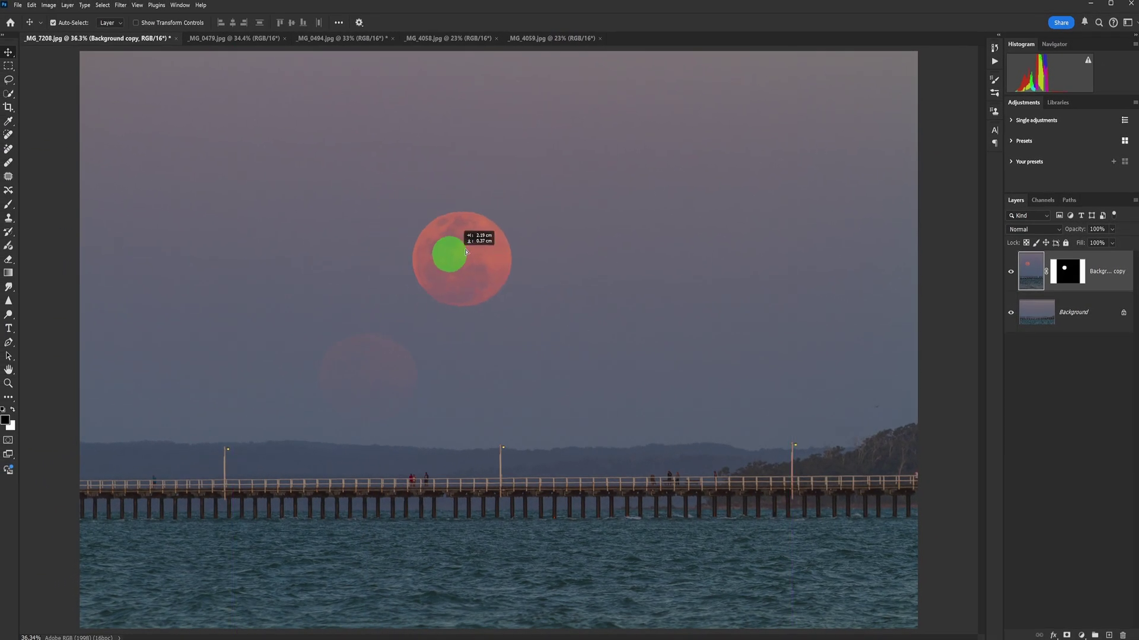
key("ctrl+semicolon")
left_click_drag(595, 267, 371, 376)
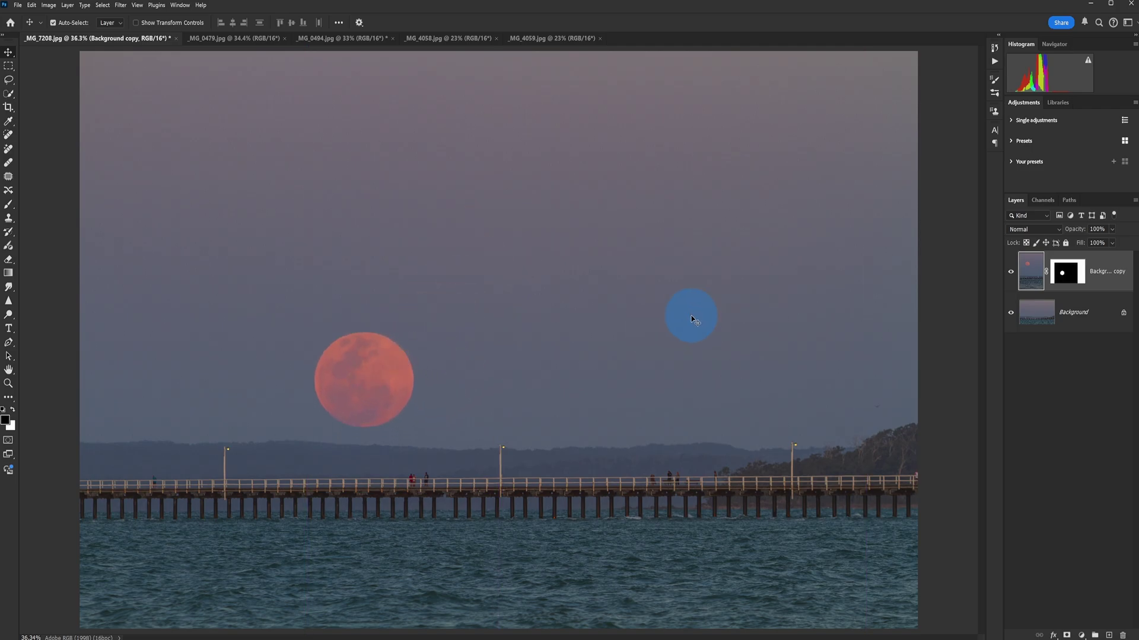
Compare the pasted moon's placement with the faint original moon by repeatedly hiding and showing the moon layer.
left_click(1009, 272)
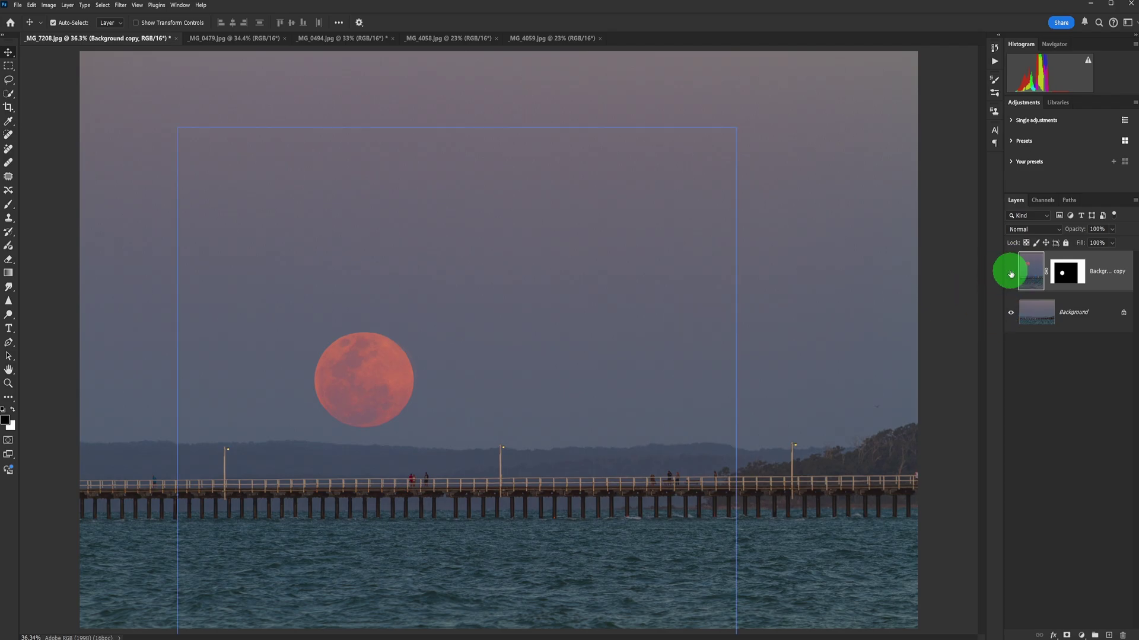
left_click(1010, 272)
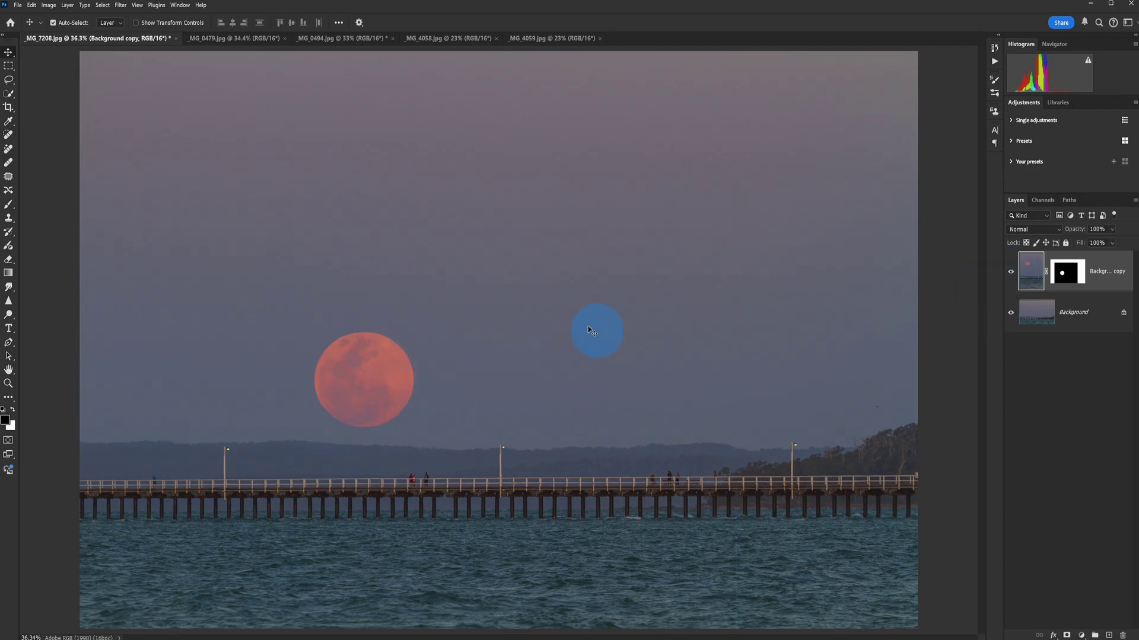
scroll(368, 428, "up", 5)
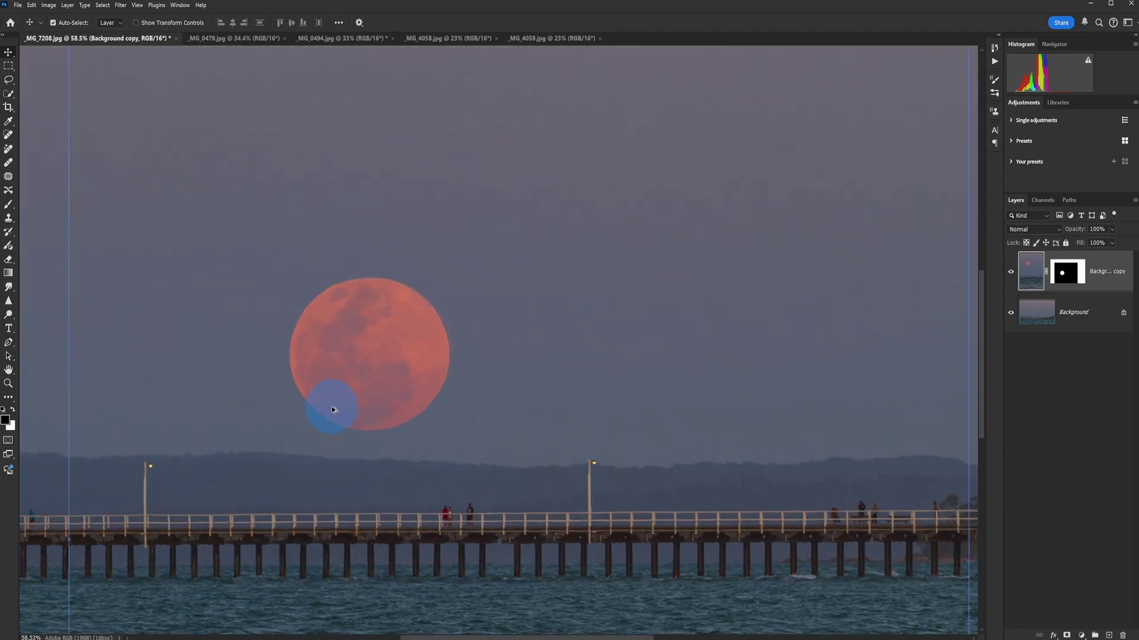
scroll(332, 407, "up", 6)
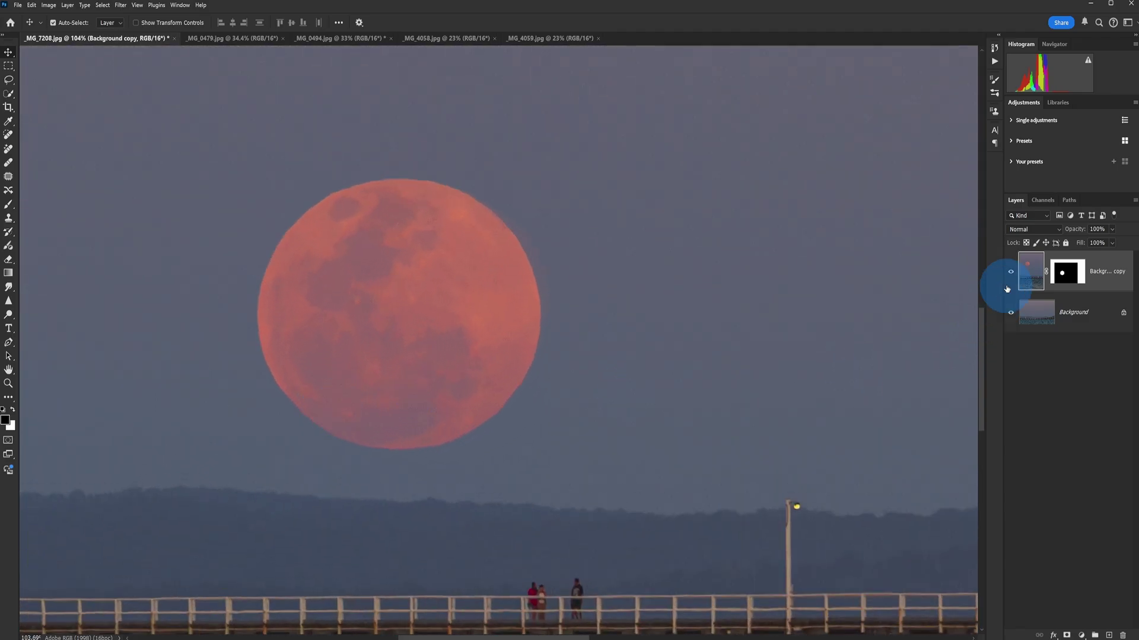
left_click(1010, 272)
left_click(1011, 272)
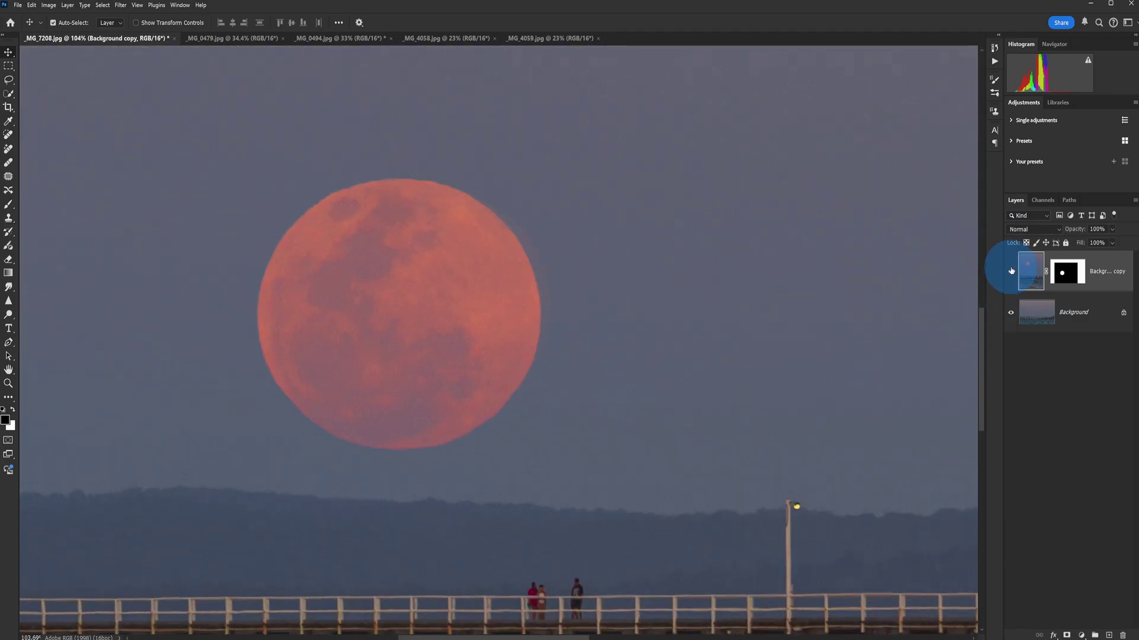
left_click(1011, 271)
left_click(1011, 272)
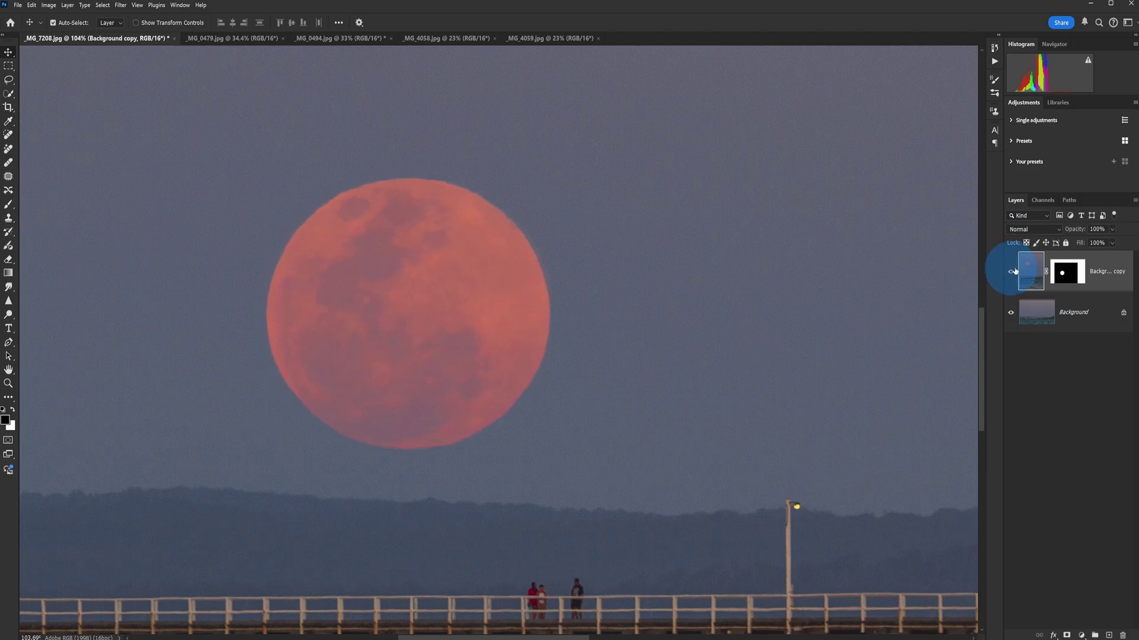
left_click(1011, 272)
left_click(1012, 272)
left_click(1011, 271)
left_click(1011, 271)
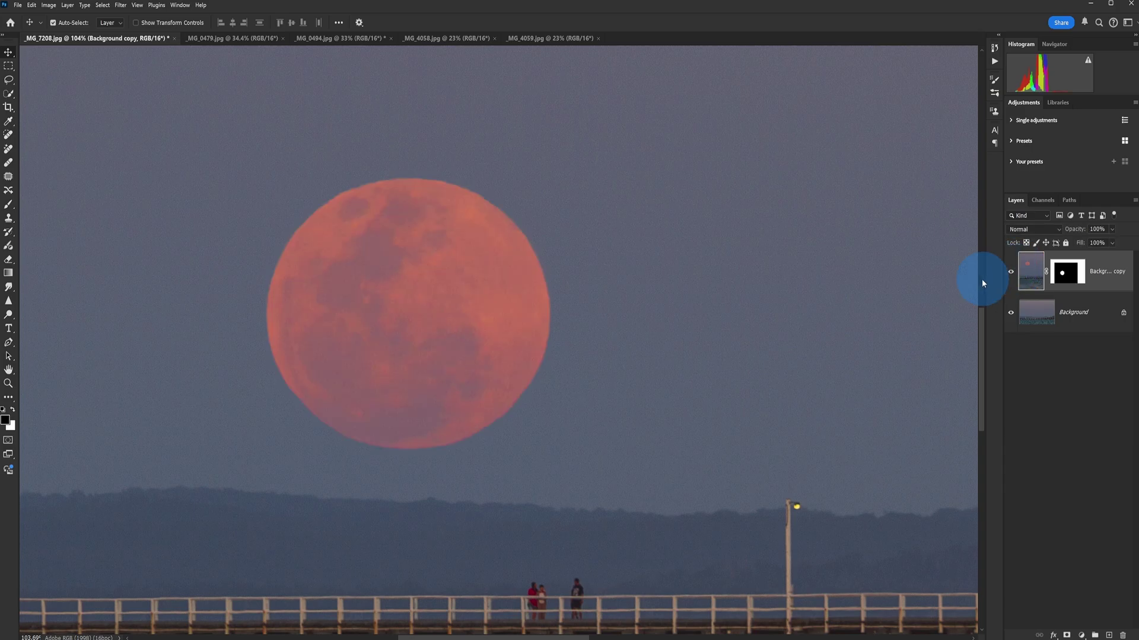
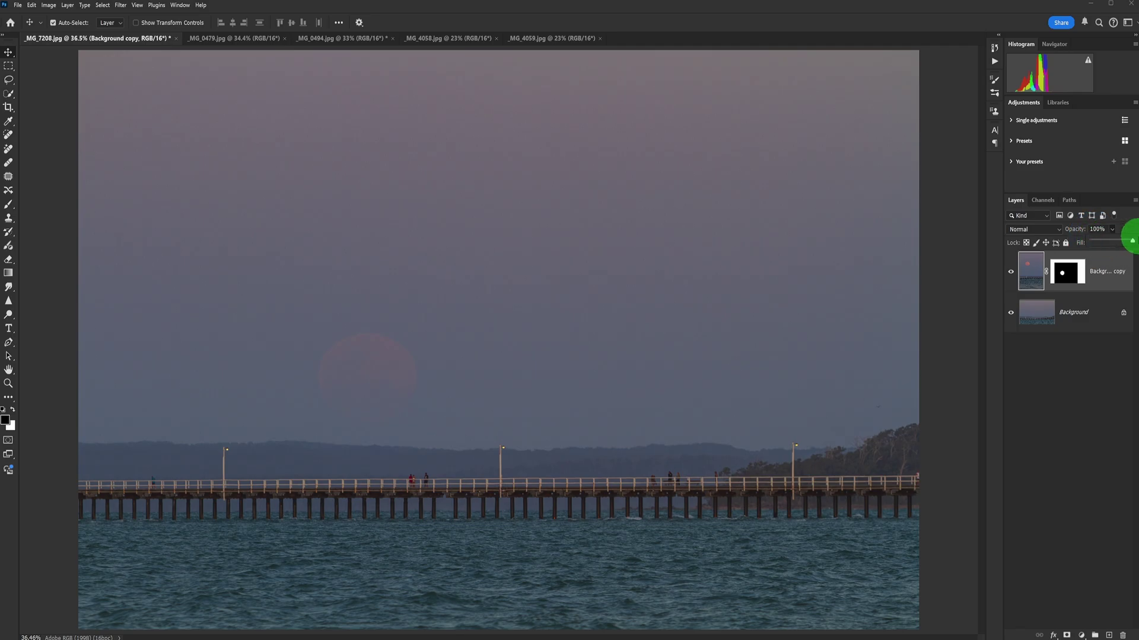
Target the moon layer's mask and set the foreground colour to black (000000).
left_click(1070, 278)
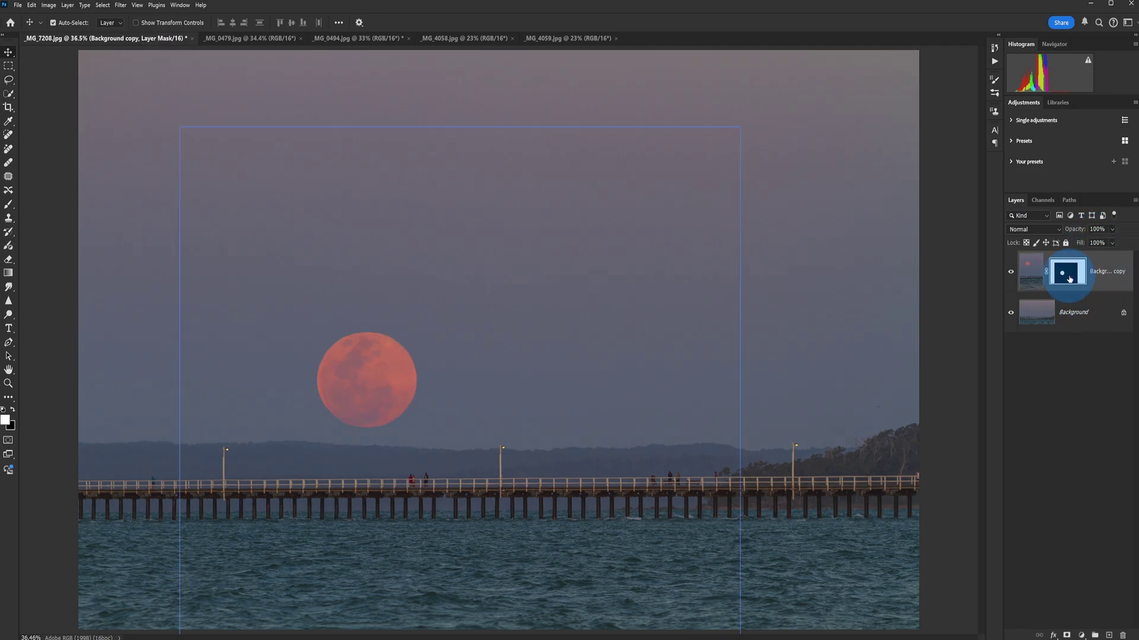
left_click(12, 409)
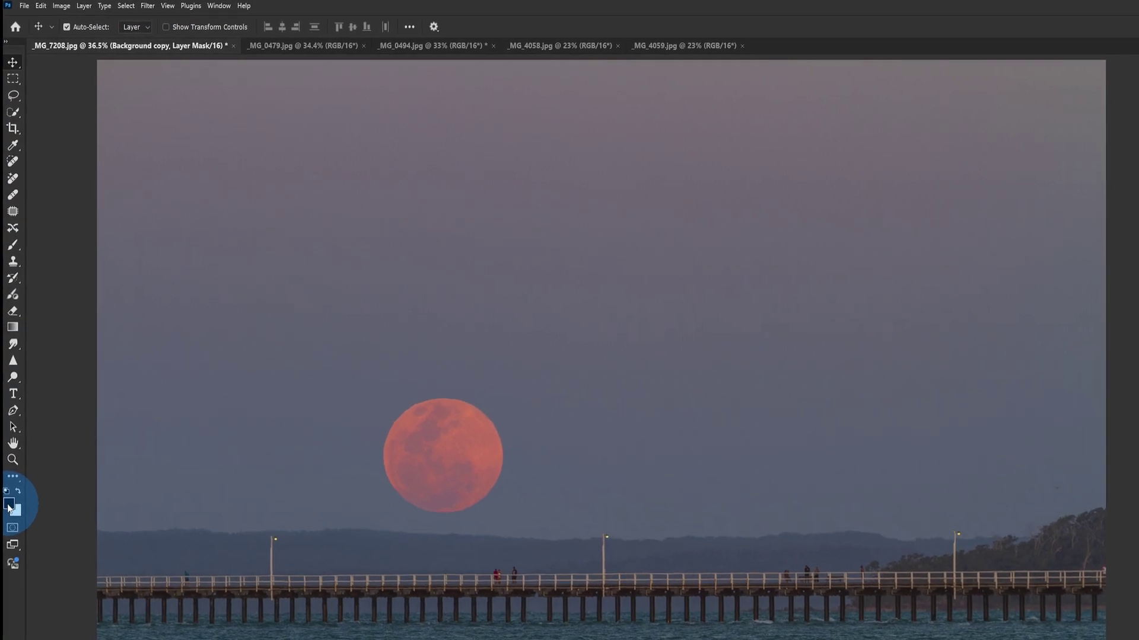
left_click(9, 506)
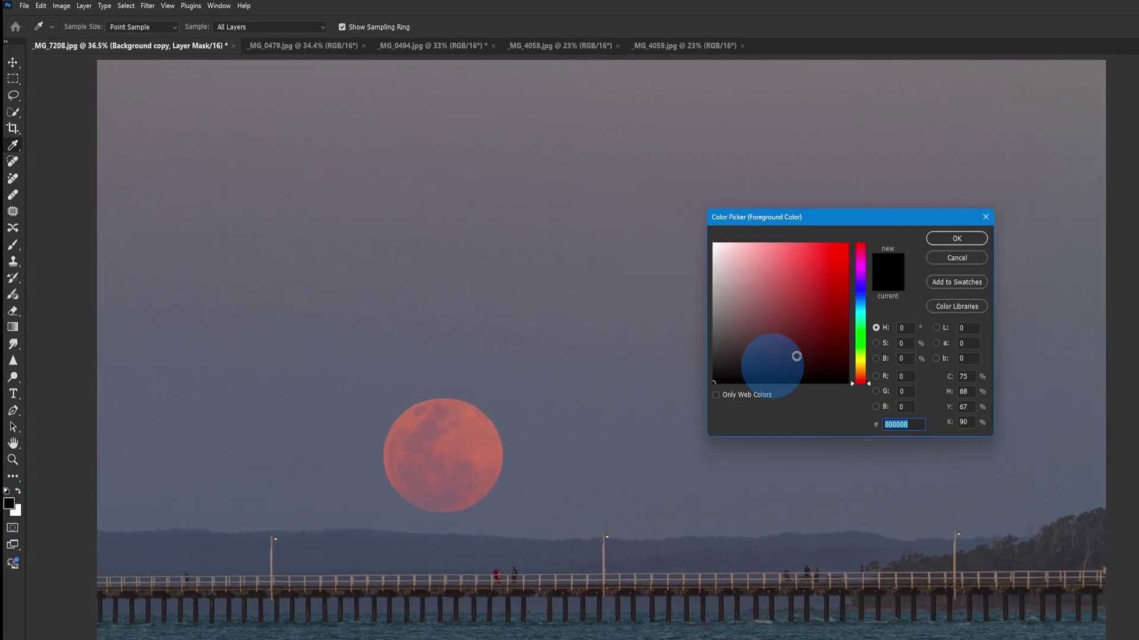
left_click(958, 237)
Set up the Brush tool with 19% opacity and a size of 700.
left_click(13, 245)
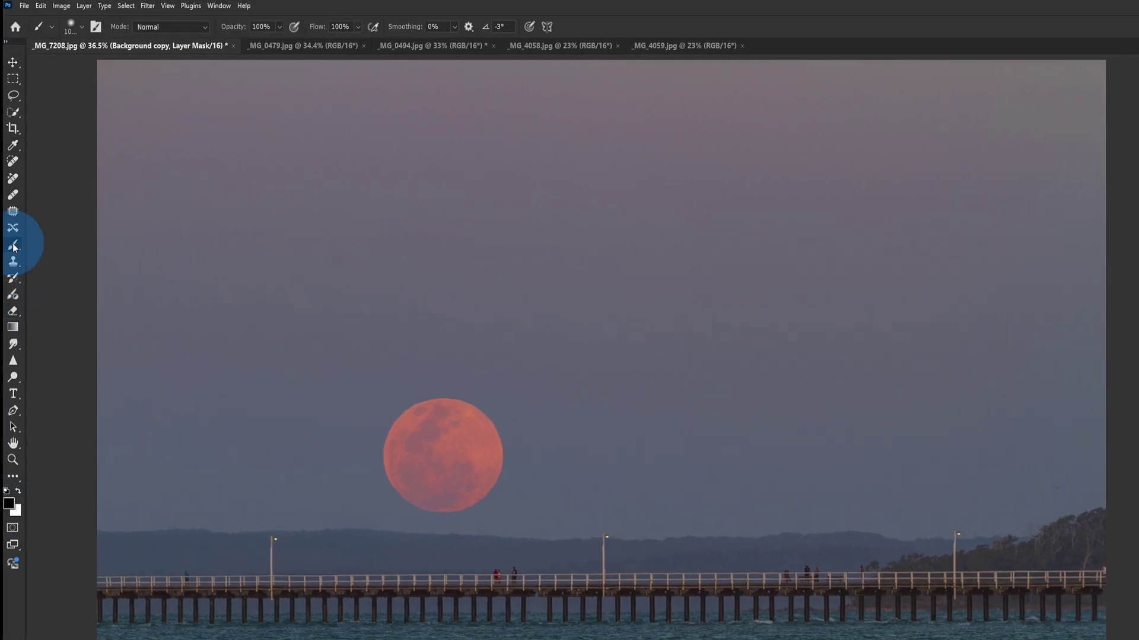
left_click(281, 27)
left_click(279, 27)
left_click_drag(278, 39, 240, 45)
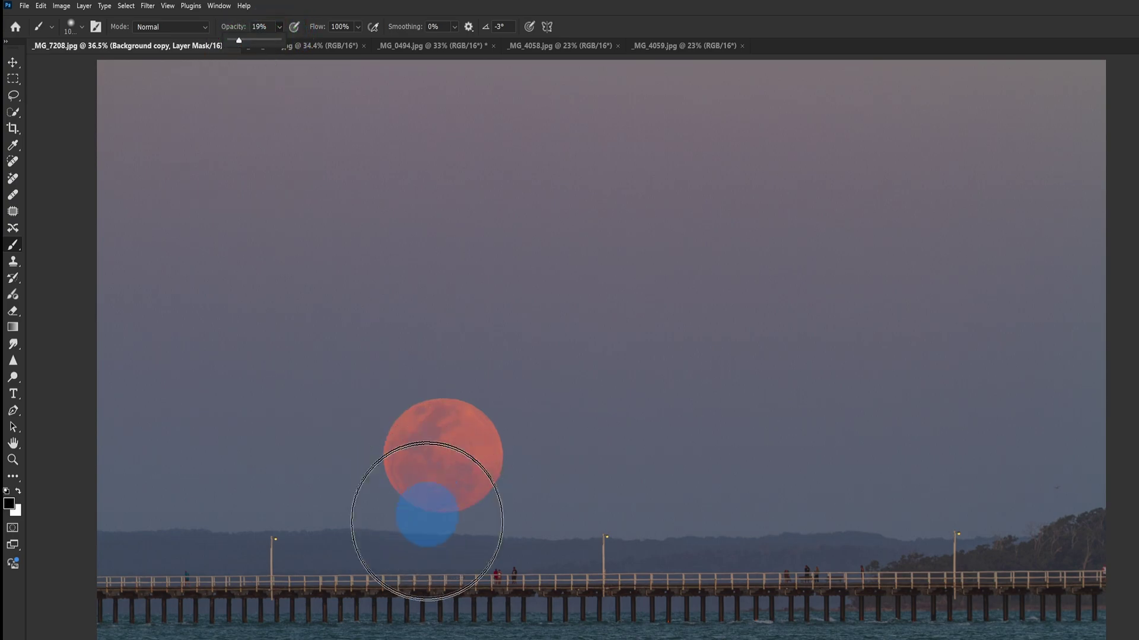
key("bracketleft")
key("bracketleft")
key("bracketleft")
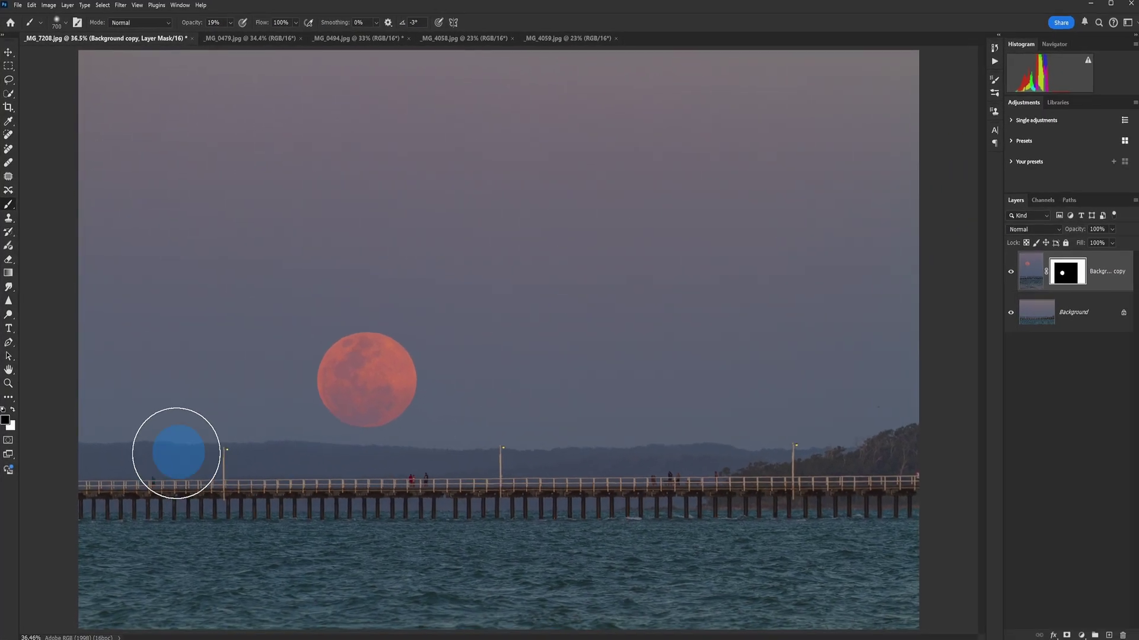
Paint black on the moon layer's mask along the lower part of the moon to fade it into the haze.
left_click(1067, 271)
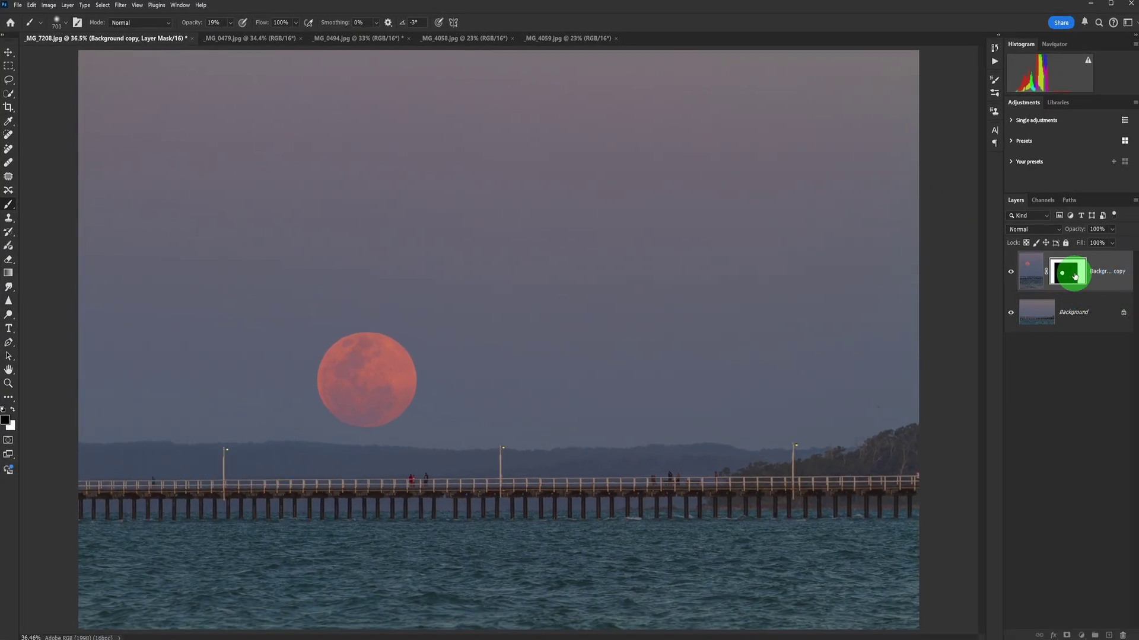
mouse_move(296, 438)
left_mouse_down()
mouse_move(277, 441)
mouse_move(308, 440)
left_mouse_up()
left_click_drag(415, 447, 516, 444)
mouse_move(213, 445)
left_mouse_down()
mouse_move(196, 438)
mouse_move(356, 427)
left_mouse_up()
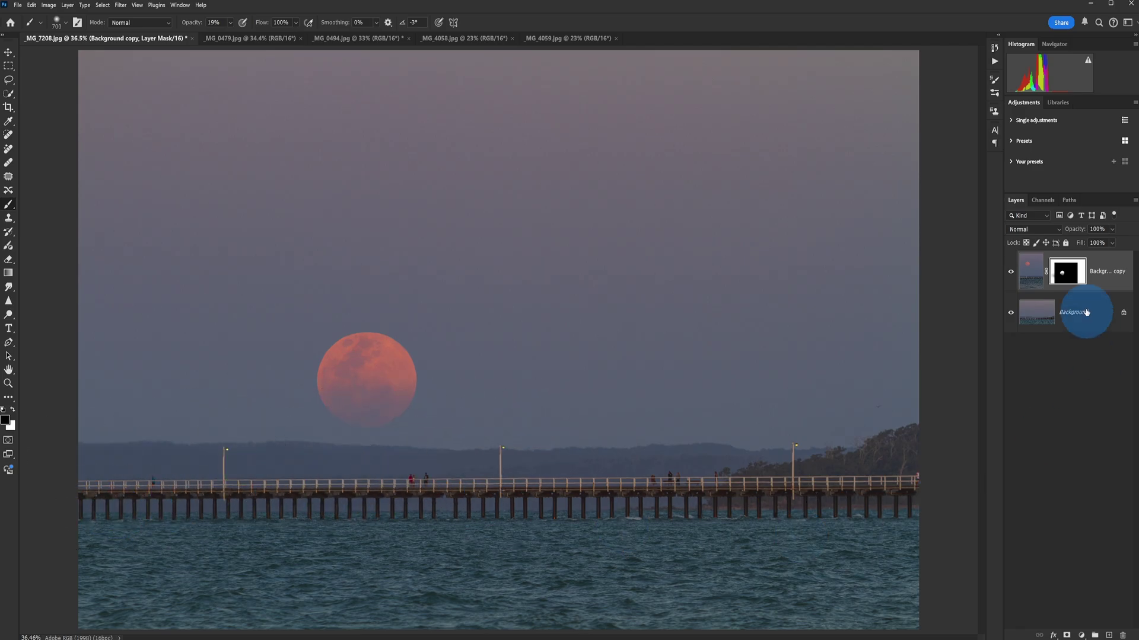
Compare the faded moon with the original by hiding and showing its layer, and adjust the layer's opacity.
left_click(1010, 274)
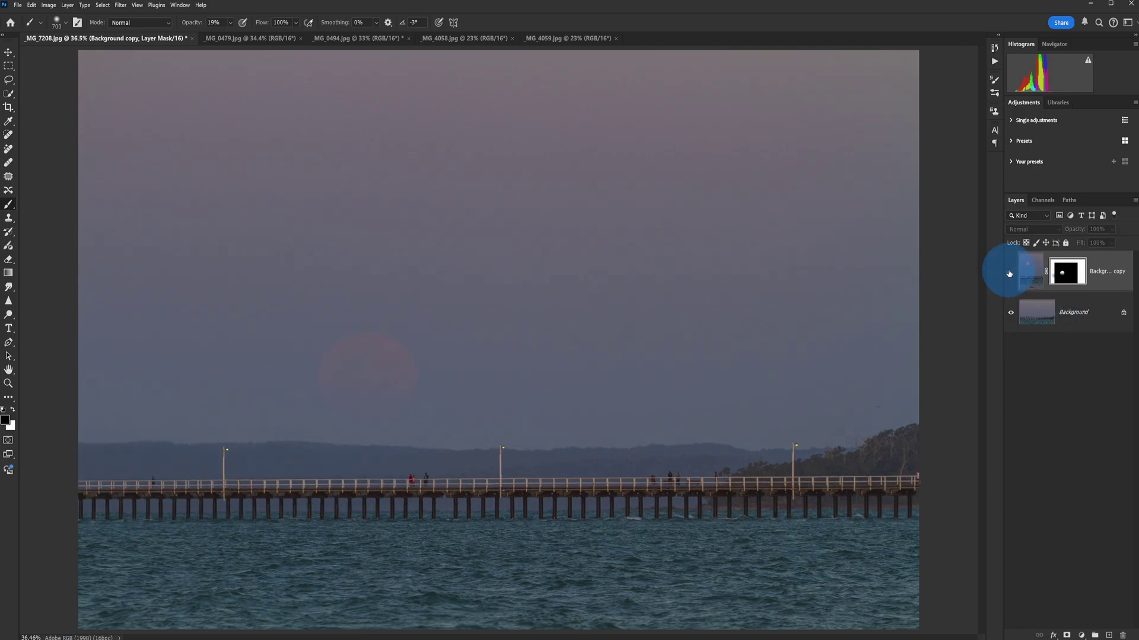
left_click(1009, 274)
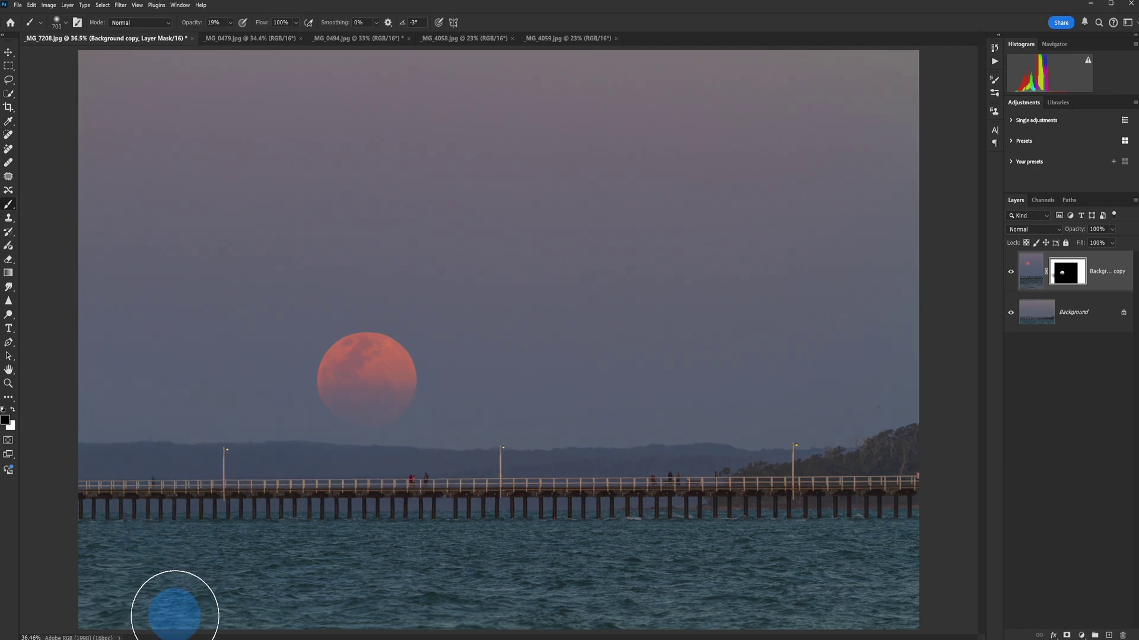
left_click(1112, 229)
left_click_drag(1085, 244, 1094, 242)
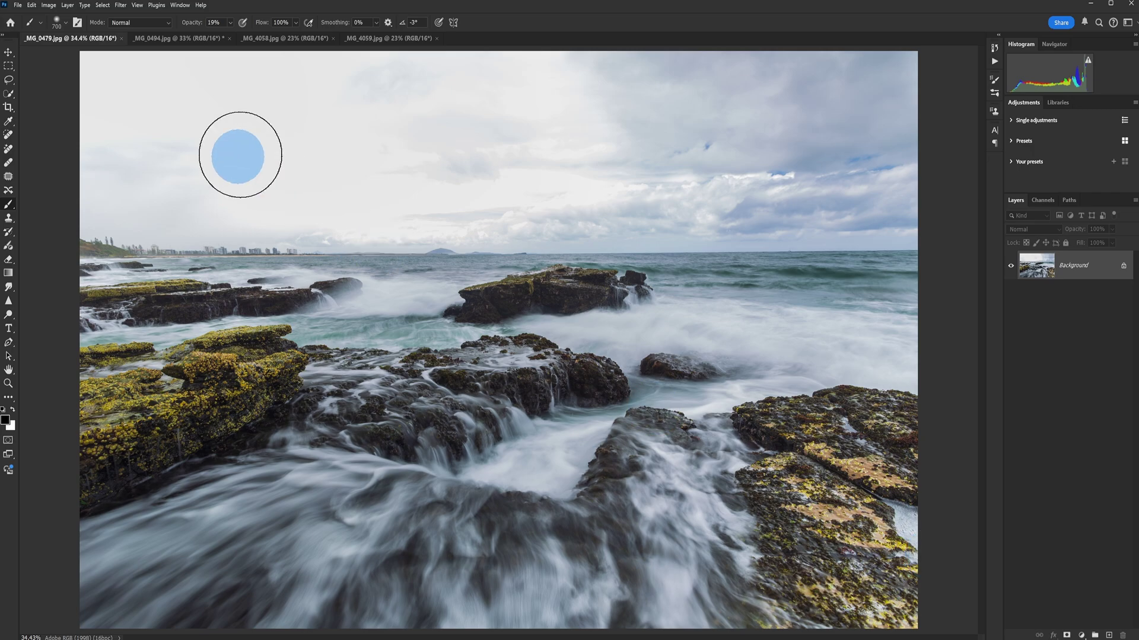
Compare _MG_0494.jpg with _MG_0479.jpg and copy the _MG_0494.jpg image into _MG_0479.jpg as a new layer using the Move tool.
left_click(175, 39)
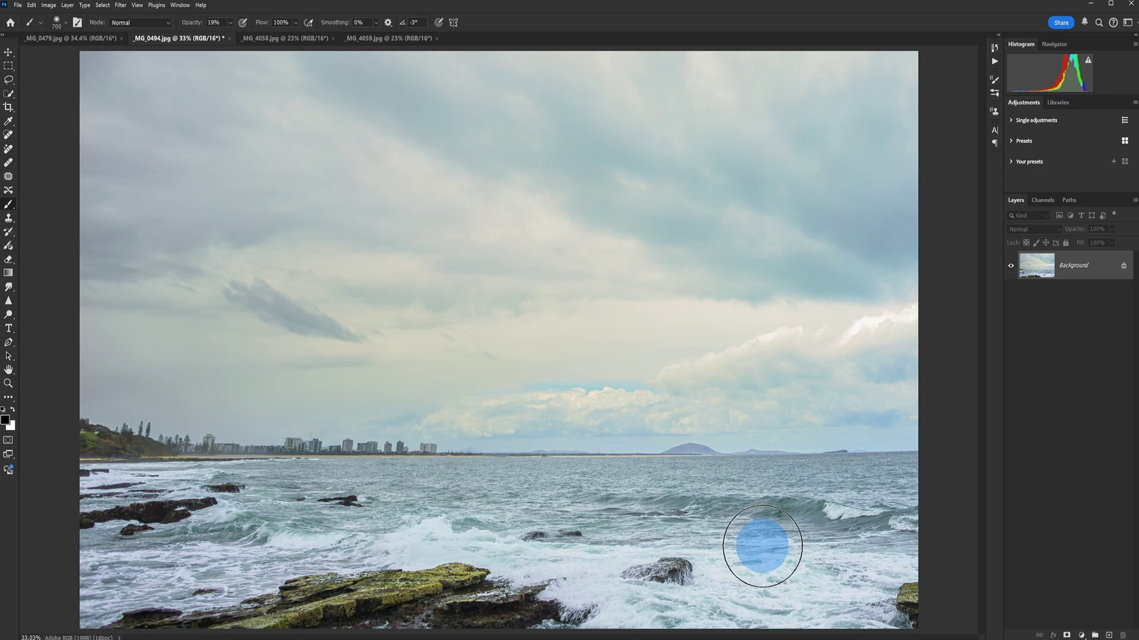
left_click(53, 38)
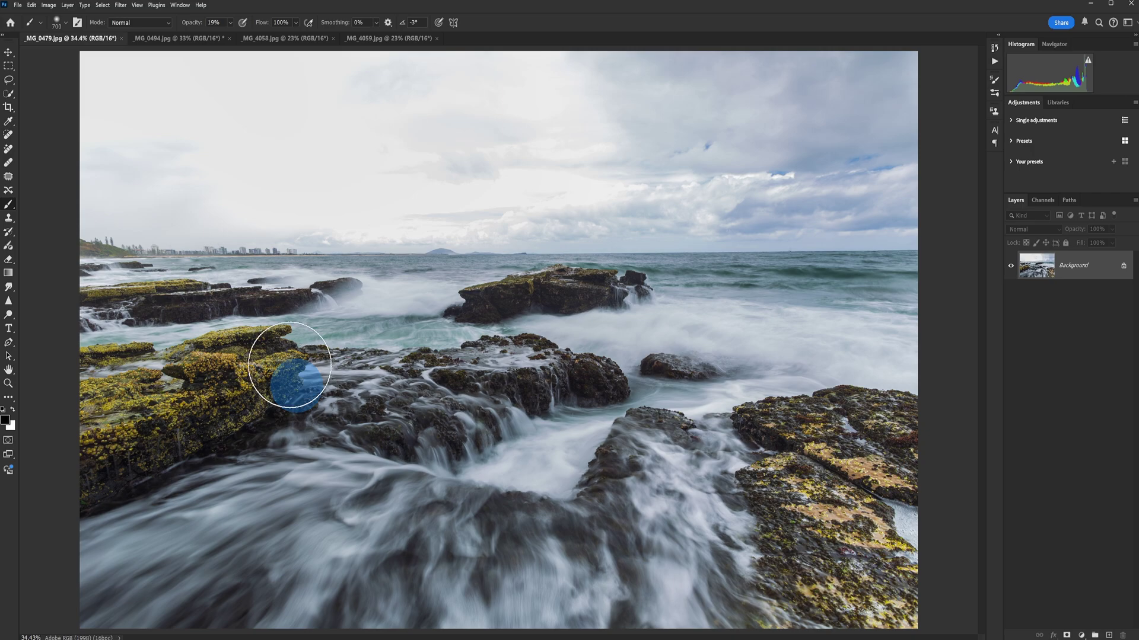
left_click(159, 38)
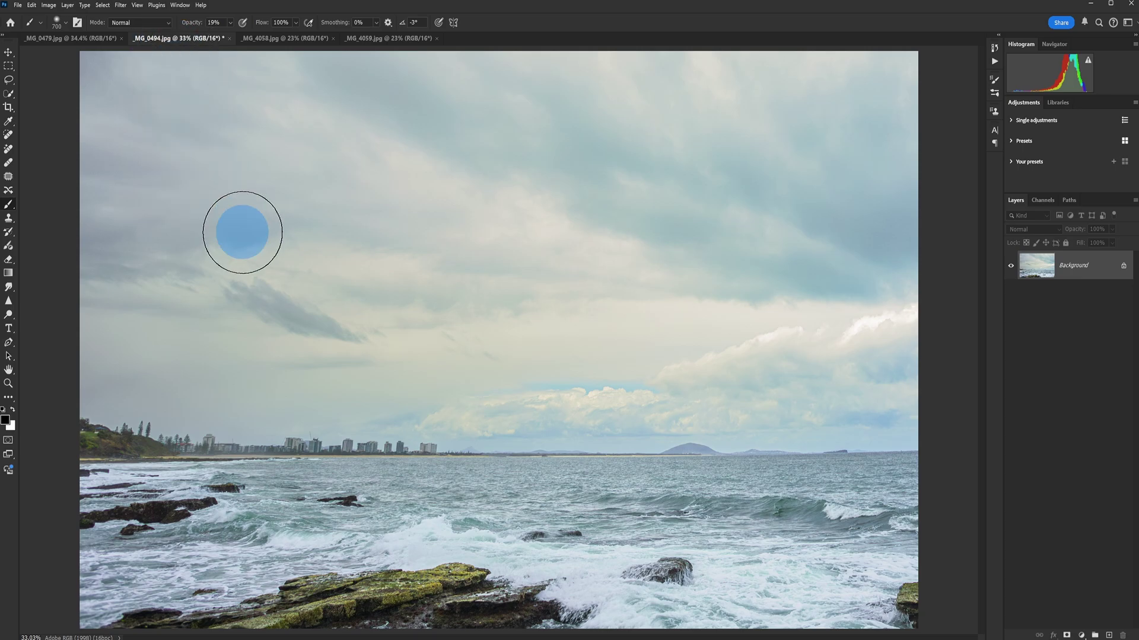
left_click(8, 52)
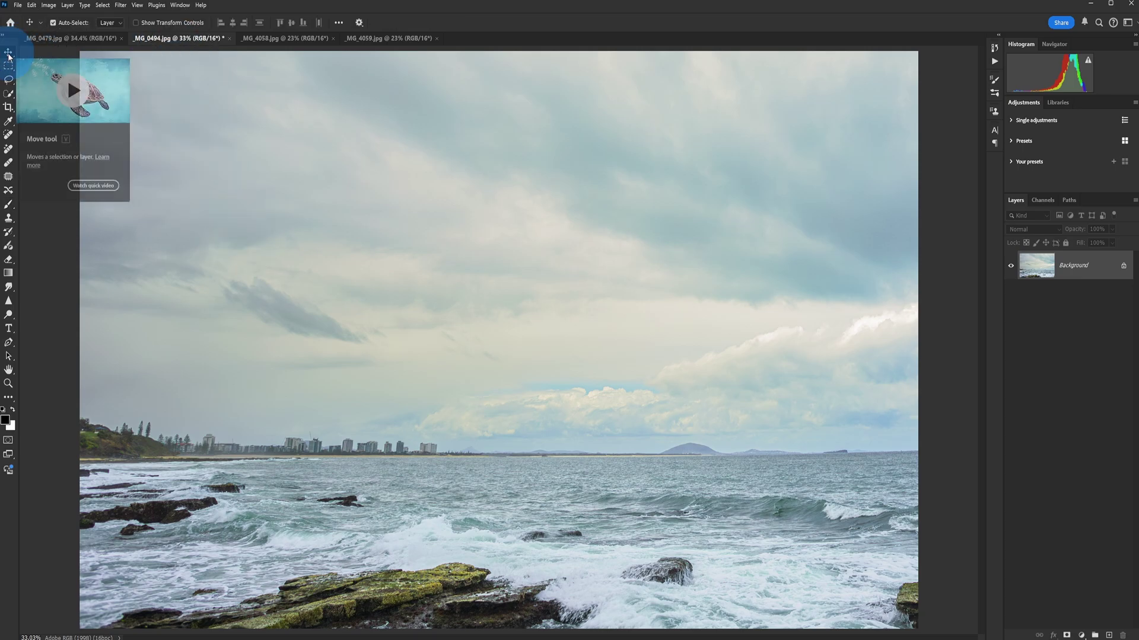
left_click(185, 44)
left_click_drag(182, 41, 178, 266)
left_click(455, 345)
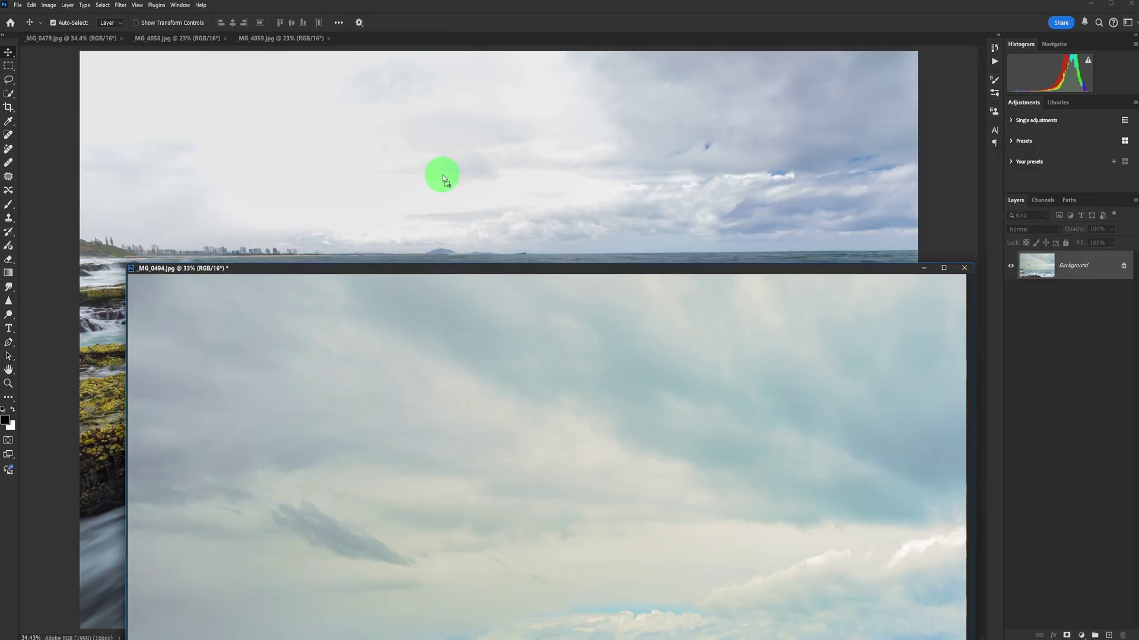
left_click_drag(443, 174, 443, 176)
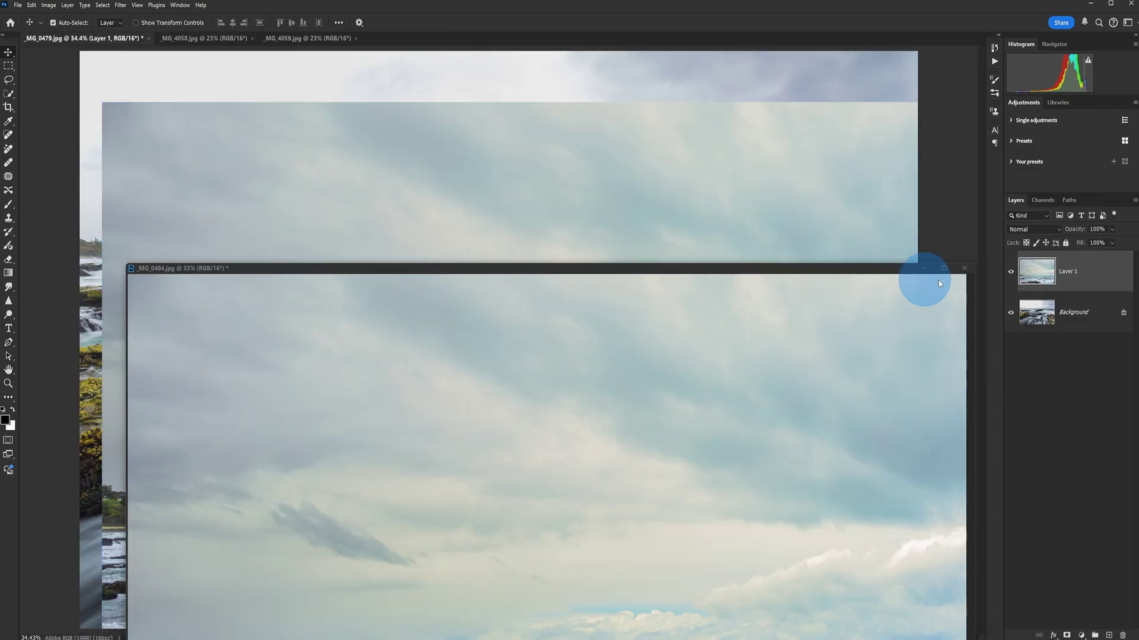
Close _MG_0494.jpg without saving and move the copied layer up to cover the sky of _MG_0479.jpg, flush with its left edge.
left_click(964, 268)
left_click(573, 235)
mouse_move(393, 465)
left_mouse_down()
mouse_move(376, 325)
mouse_move(365, 332)
left_mouse_up()
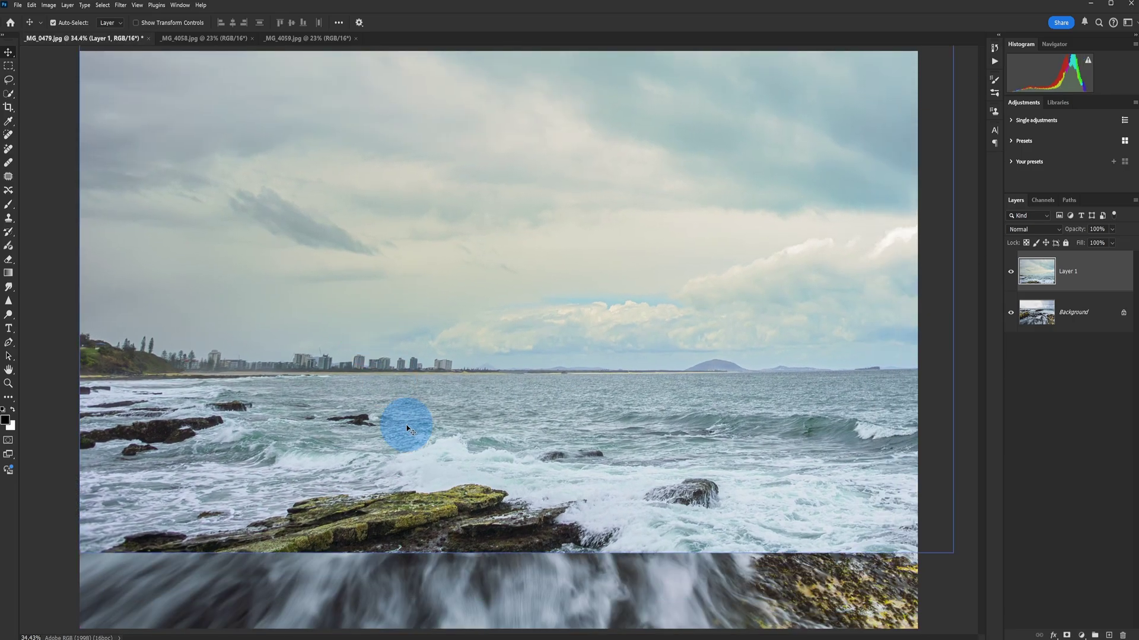
Move Layer 1 up and align its horizon with the background's at 53% layer opacity, and restore the opacity to 100%.
left_click_drag(401, 472, 399, 350)
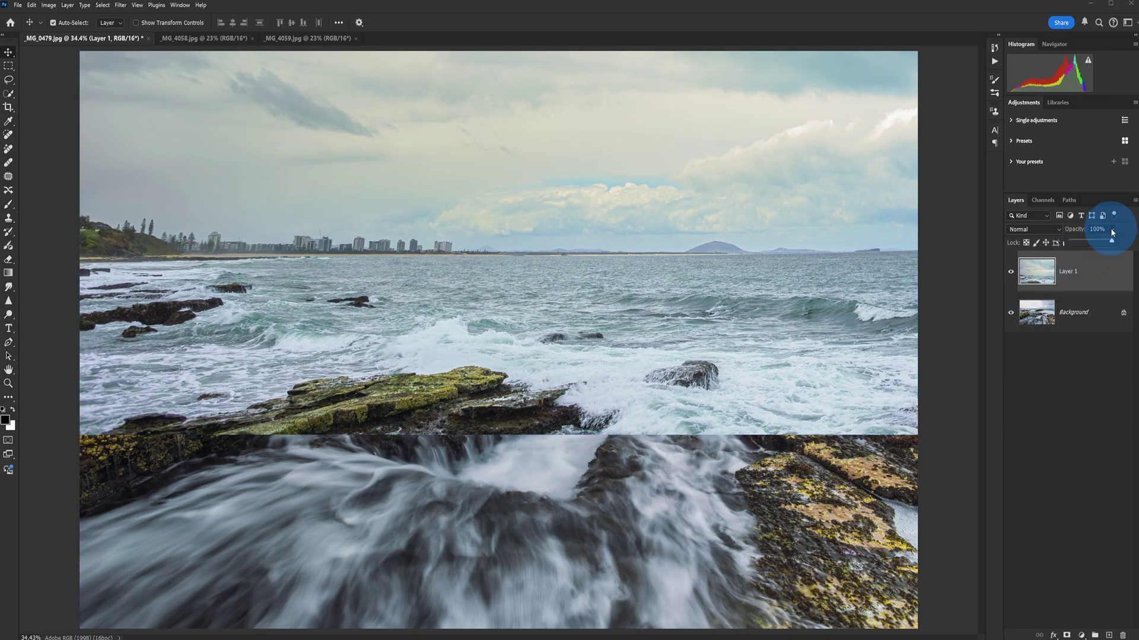
left_click_drag(1097, 242, 1095, 241)
mouse_move(503, 350)
left_mouse_down()
mouse_move(505, 375)
mouse_move(504, 322)
mouse_move(502, 342)
left_mouse_up()
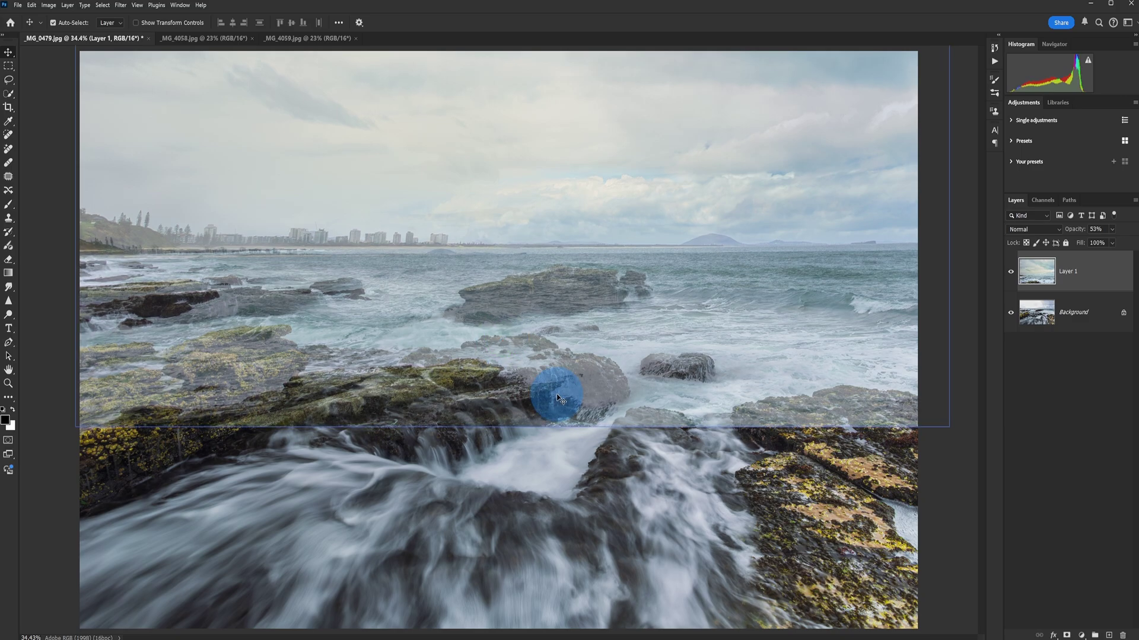
key("shift+Down")
key("shift+Down")
key("shift+Down")
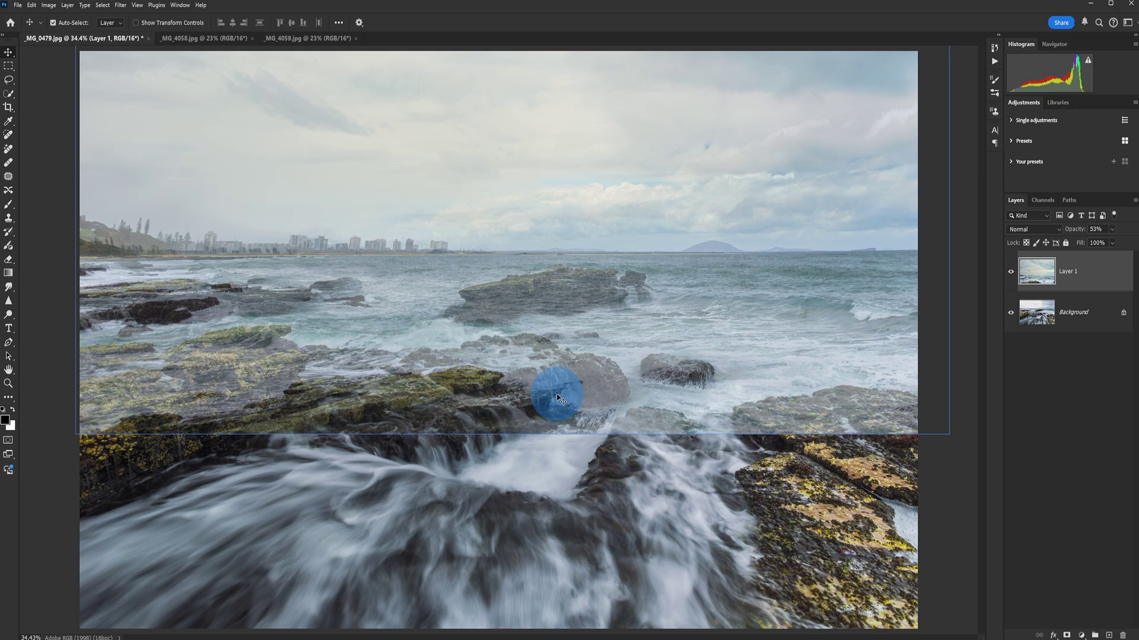
left_click_drag(450, 339, 448, 336)
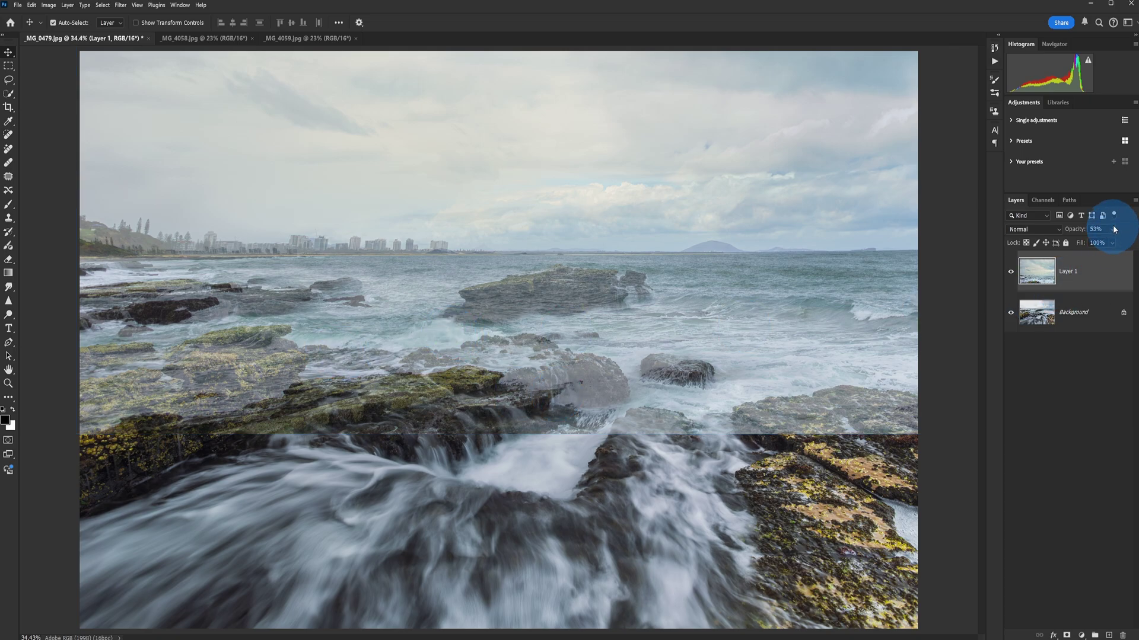
left_click_drag(1131, 241, 1131, 241)
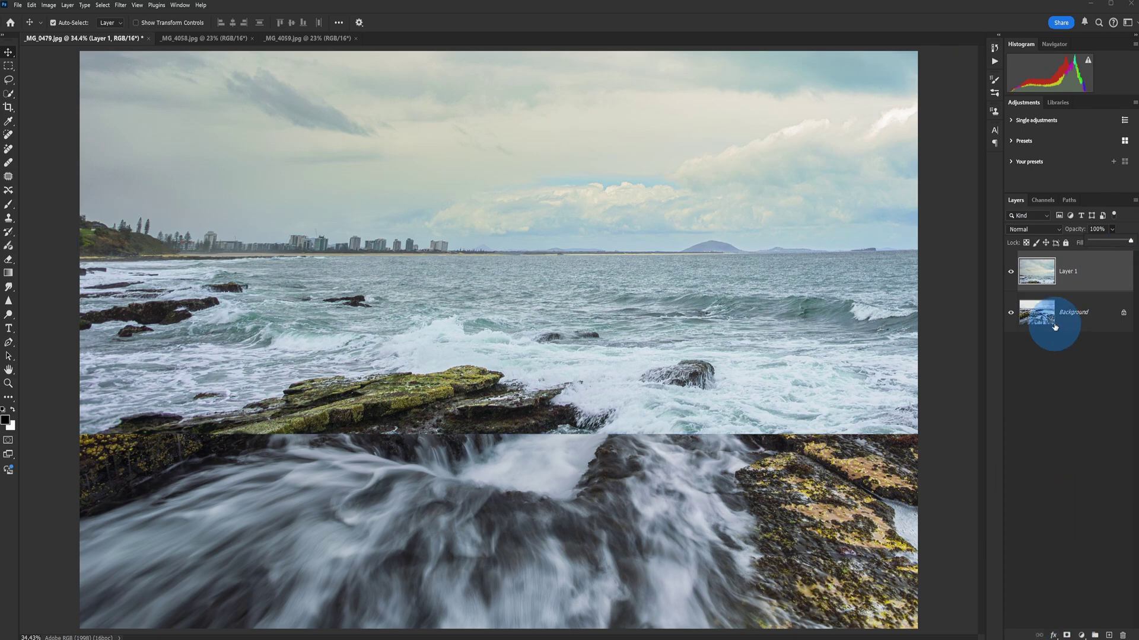
Add a layer mask to Layer 1 and set the Brush tool's opacity to 100%.
left_click(1041, 276)
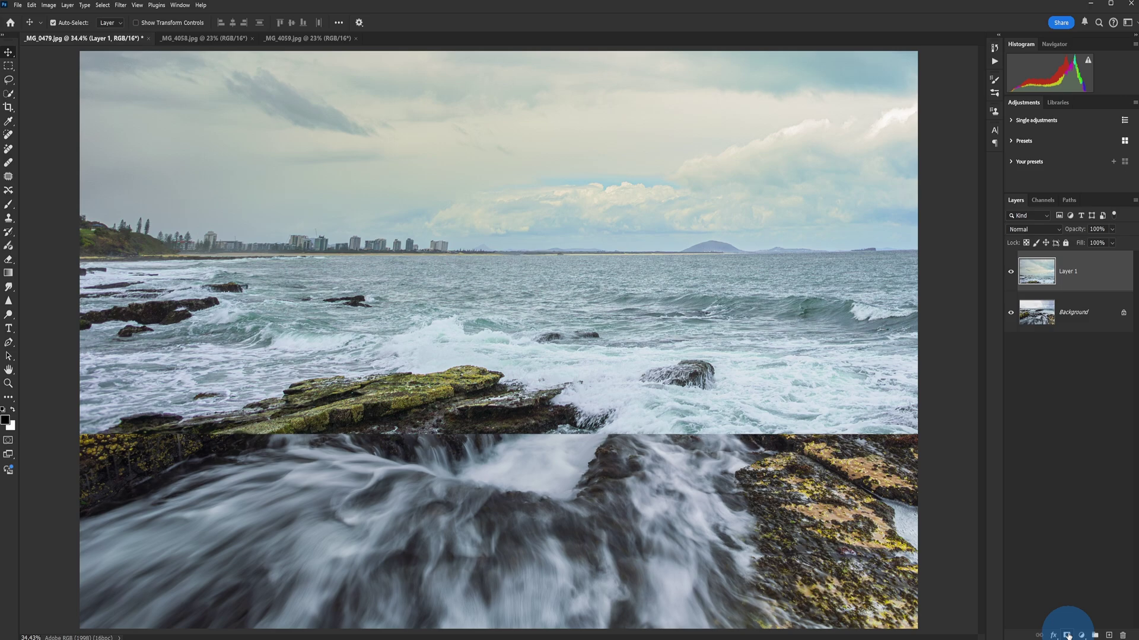
left_click(1067, 635)
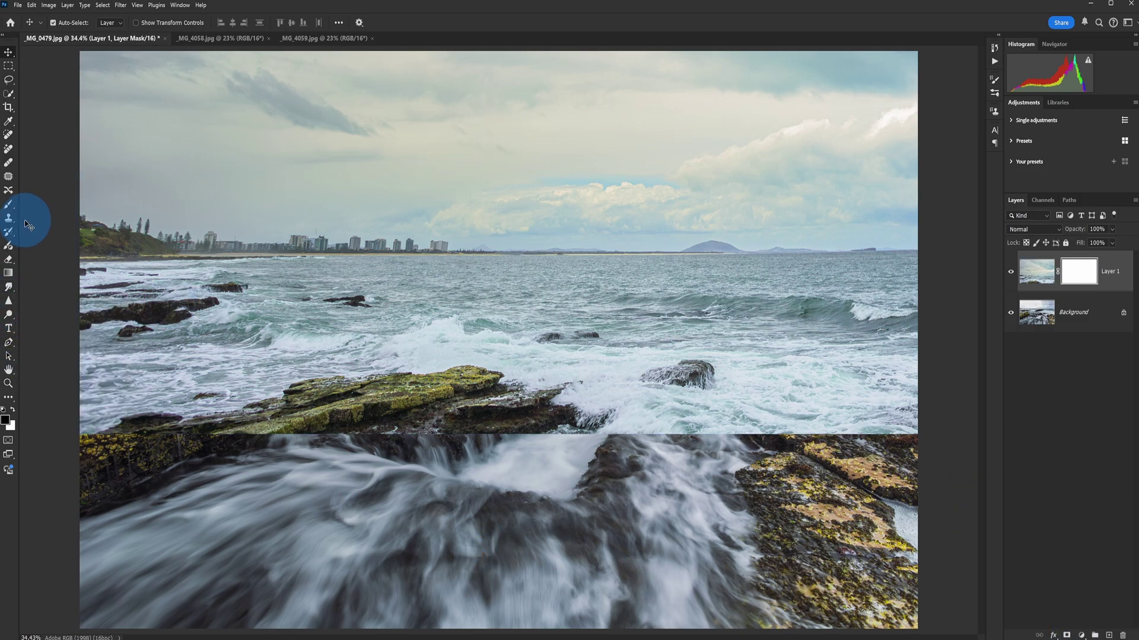
left_click(8, 204)
left_click(1080, 277)
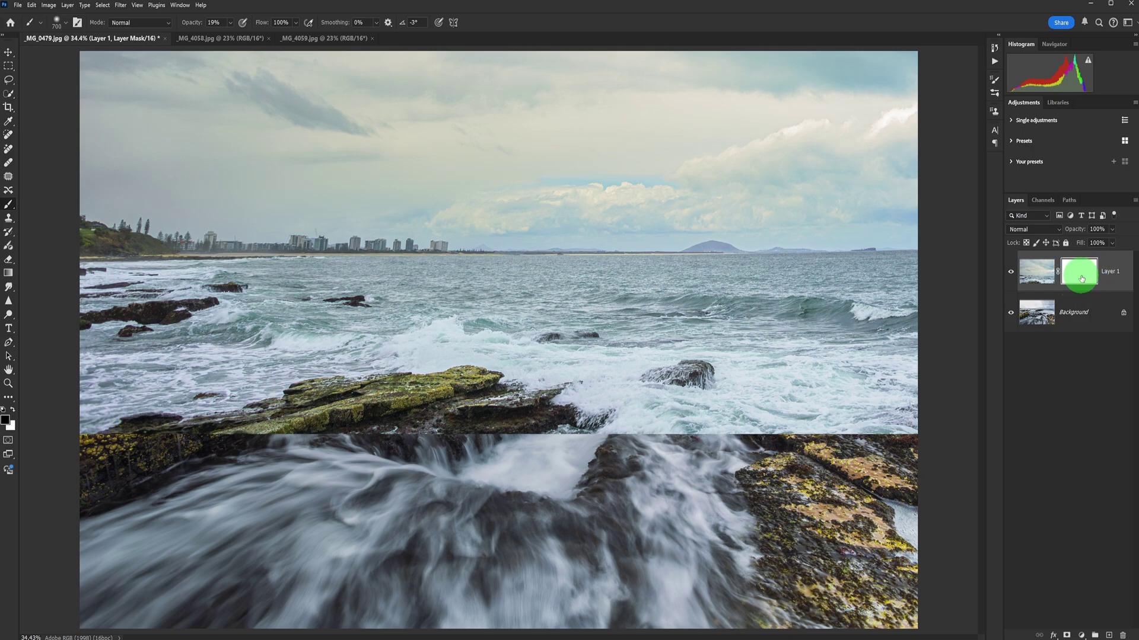
left_click(9, 205)
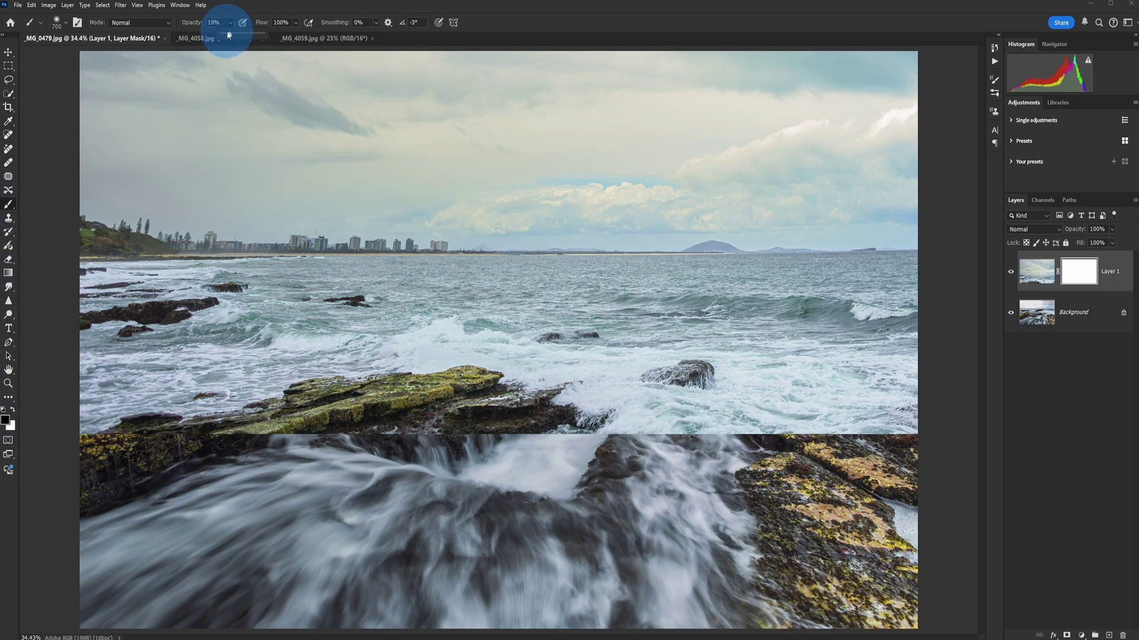
left_click_drag(229, 34, 272, 33)
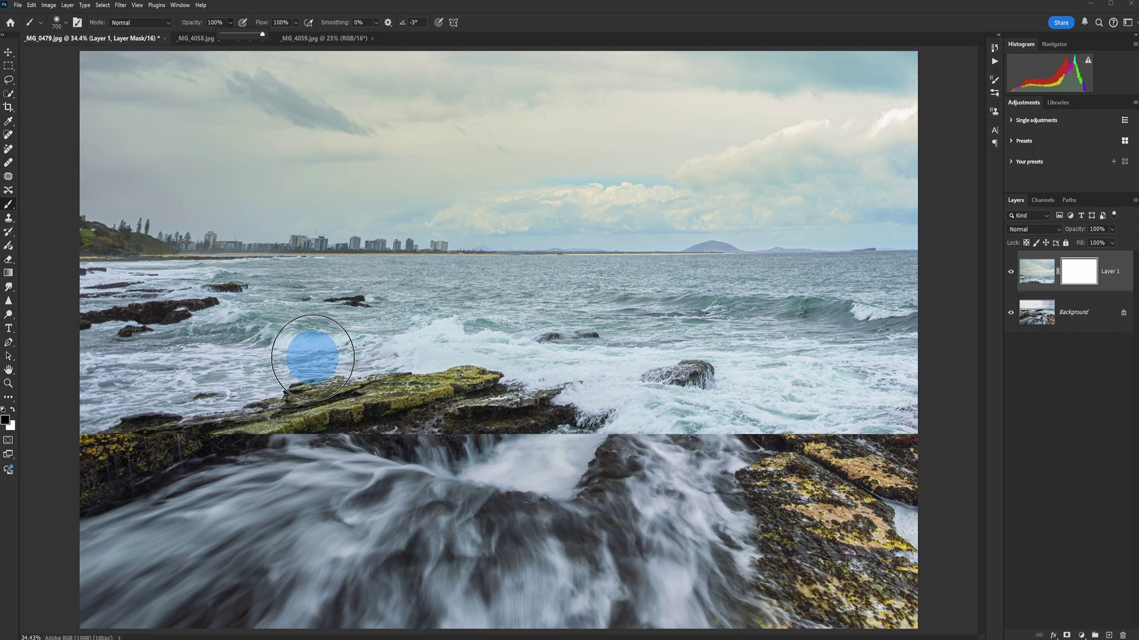
Paint black on Layer 1's mask with an enlarged brush over its lower part to reveal the background's foreground rocks and flowing water.
key("bracketright")
key("bracketright")
key("bracketright")
key("bracketright")
key("bracketright")
key("bracketright")
key("bracketright")
mouse_move(327, 432)
left_mouse_down()
mouse_move(462, 440)
mouse_move(457, 451)
mouse_move(119, 454)
mouse_move(361, 454)
mouse_move(736, 482)
mouse_move(753, 456)
mouse_move(770, 463)
mouse_move(216, 485)
mouse_move(225, 469)
mouse_move(312, 442)
left_mouse_up()
key("bracketright")
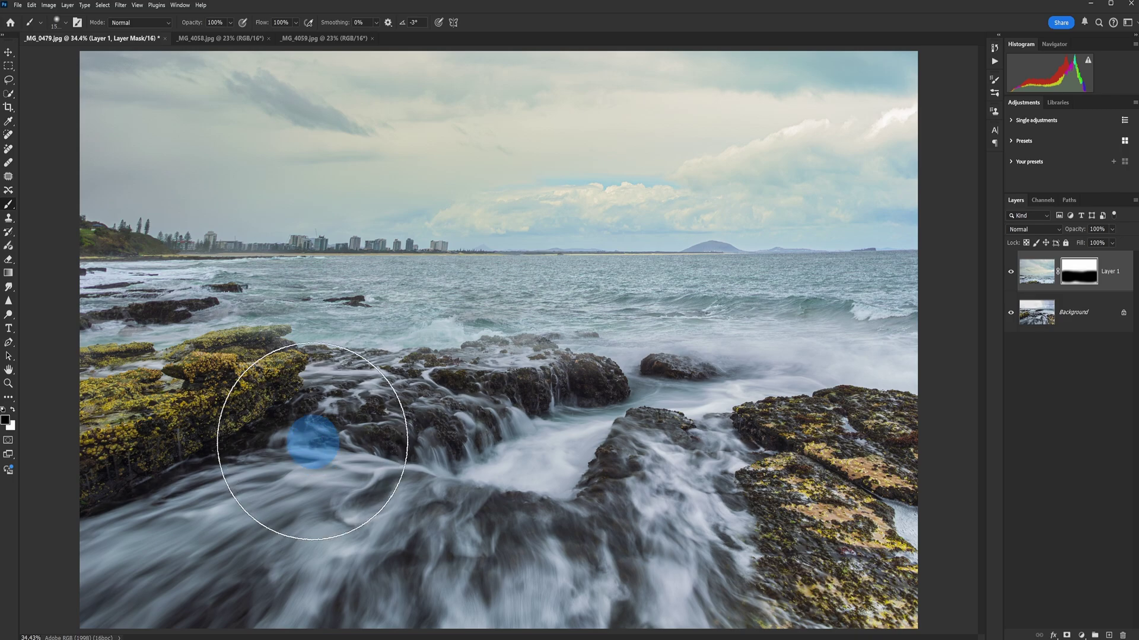
Paint black on the mask with a smaller brush across the middle water to reveal the background's more distant rocks.
key("bracketleft")
key("bracketleft")
key("bracketleft")
key("bracketleft")
key("bracketleft")
key("bracketleft")
key("bracketleft")
key("bracketleft")
key("bracketleft")
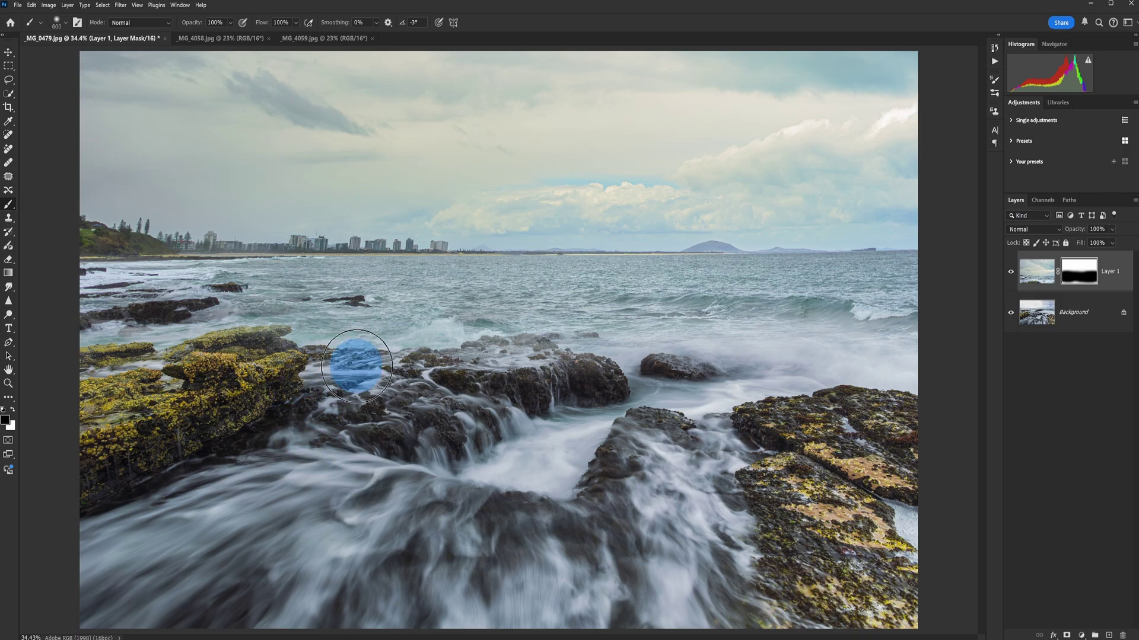
key("bracketleft")
mouse_move(51, 361)
left_mouse_down()
mouse_move(208, 354)
mouse_move(207, 339)
mouse_move(31, 329)
mouse_move(624, 336)
mouse_move(384, 350)
mouse_move(462, 361)
mouse_move(427, 300)
left_mouse_up()
Shrink the brush to 250 and paint black on the mask across the sea just below the horizon, over the full image width.
key("bracketleft")
key("bracketleft")
key("bracketleft")
mouse_move(504, 301)
left_mouse_down()
mouse_move(479, 303)
mouse_move(582, 289)
mouse_move(531, 294)
mouse_move(528, 280)
mouse_move(905, 296)
mouse_move(815, 311)
mouse_move(911, 336)
mouse_move(951, 281)
mouse_move(19, 293)
mouse_move(179, 295)
mouse_move(95, 297)
left_mouse_up()
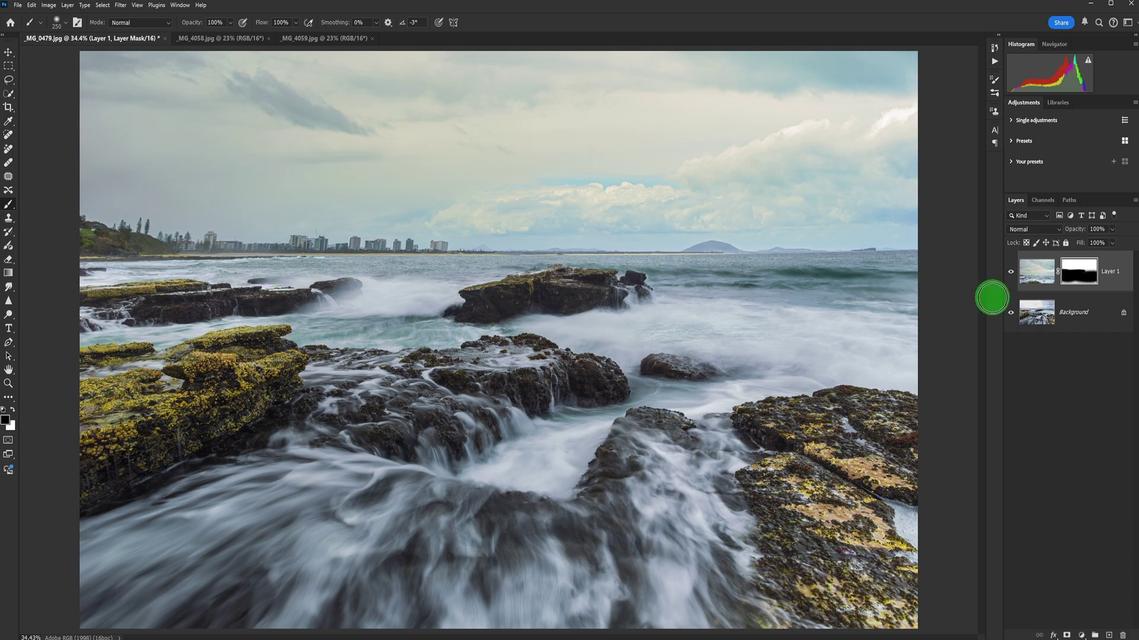
mouse_move(205, 373)
left_mouse_down()
mouse_move(84, 298)
mouse_move(77, 280)
left_mouse_up()
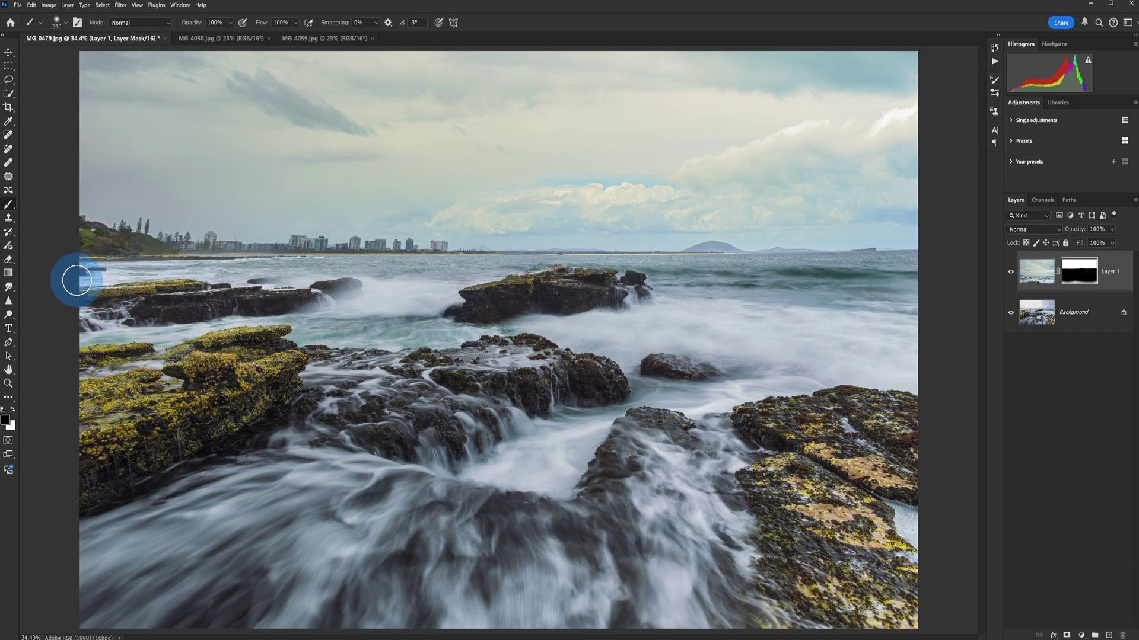
left_click_drag(77, 279, 920, 270)
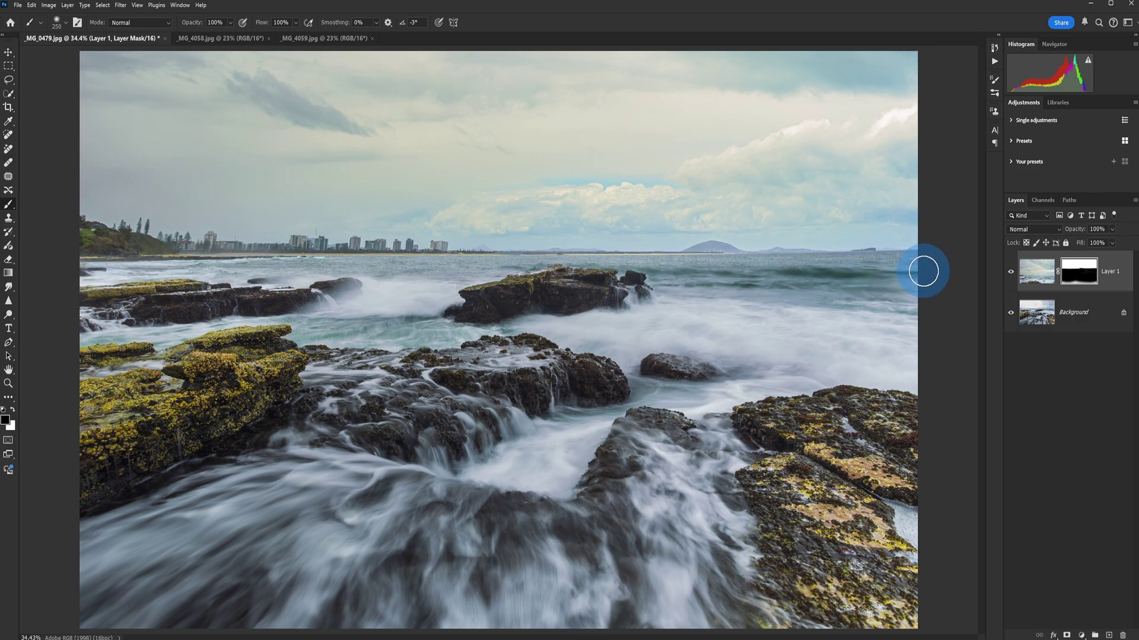
left_click_drag(923, 271, 923, 271)
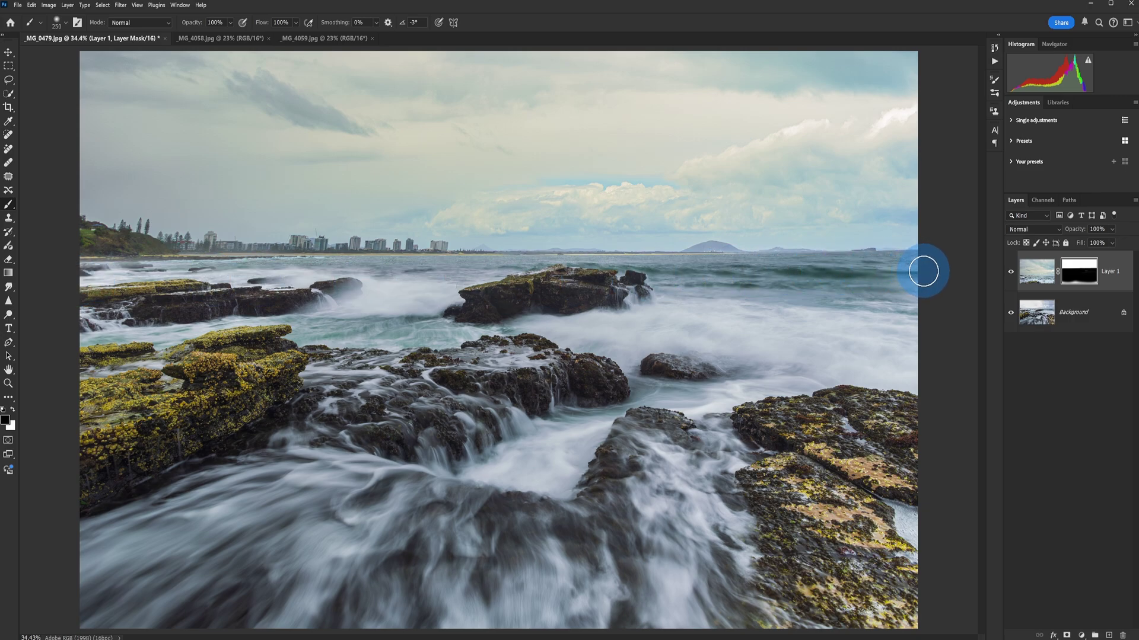
mouse_move(924, 271)
left_mouse_down()
mouse_move(254, 369)
mouse_move(615, 337)
left_mouse_up()
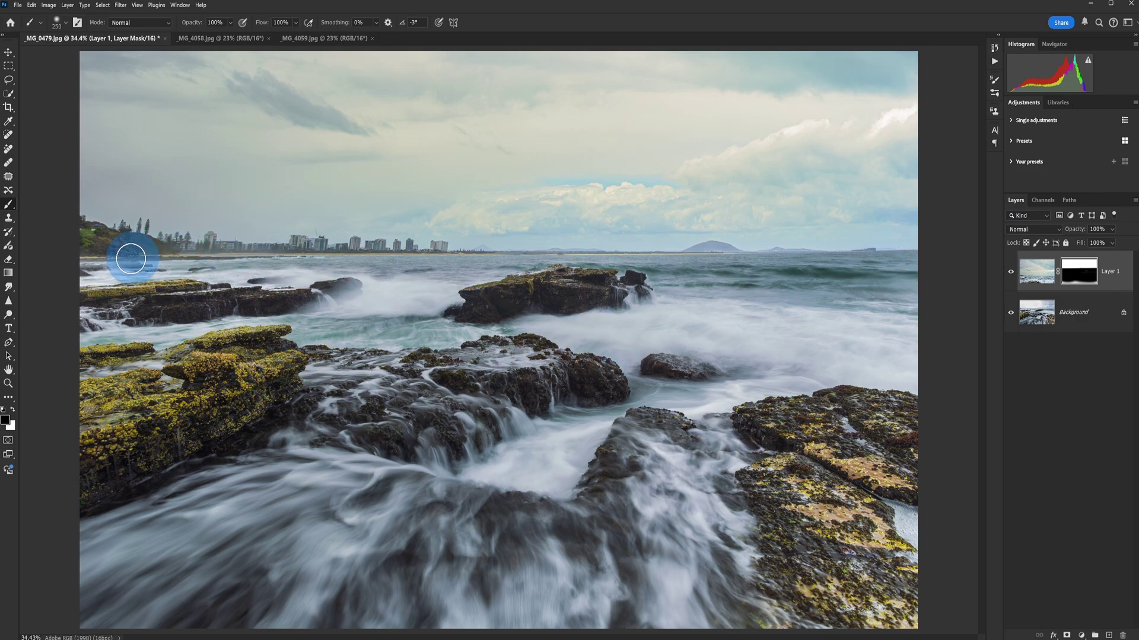
Paint black on the mask with a size 100 brush over the small shoreline rocks and water below the headland.
scroll(89, 255, "up", 3)
scroll(89, 255, "up", 5)
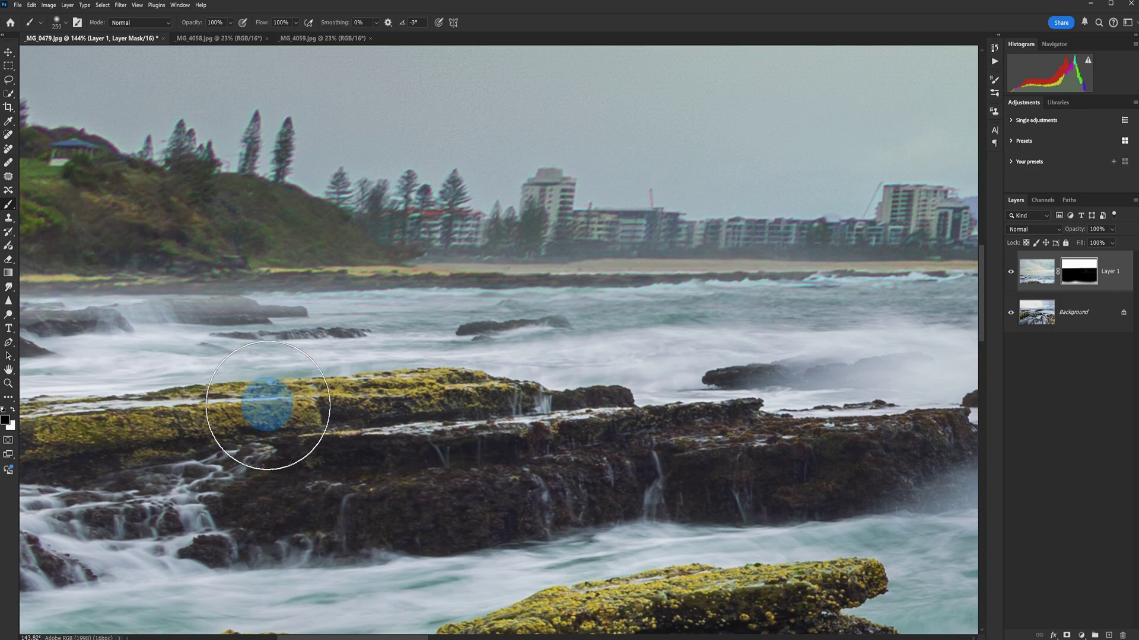
key("bracketleft")
key("bracketleft")
key("bracketleft")
key("bracketleft")
key("bracketleft")
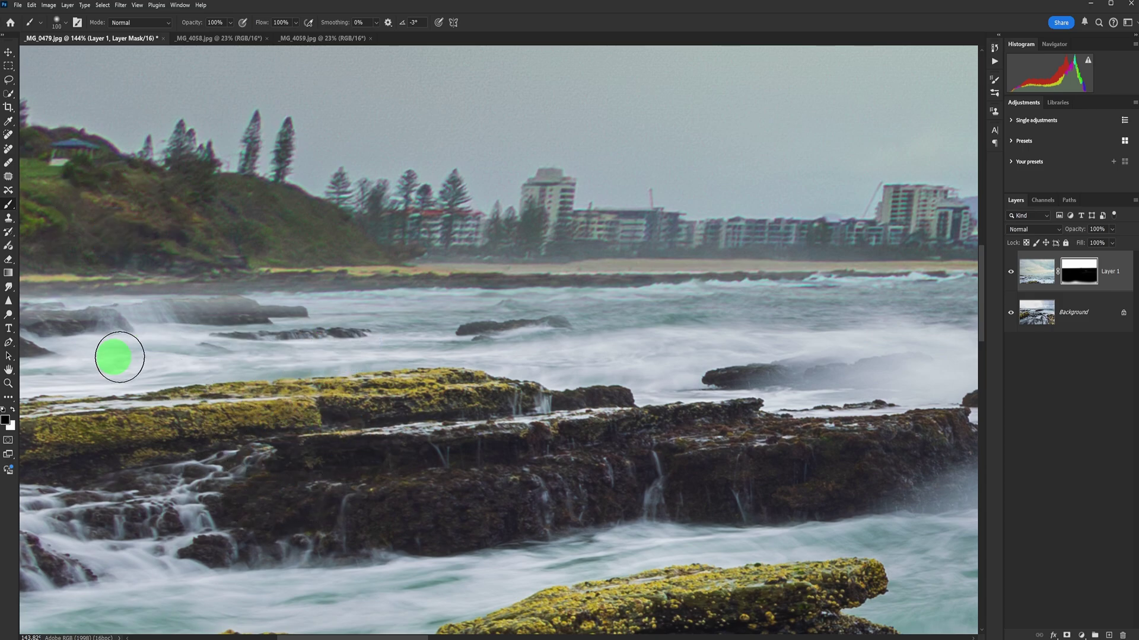
mouse_move(267, 329)
left_mouse_down()
mouse_move(287, 330)
mouse_move(77, 326)
mouse_move(297, 338)
mouse_move(36, 323)
mouse_move(27, 304)
left_mouse_up()
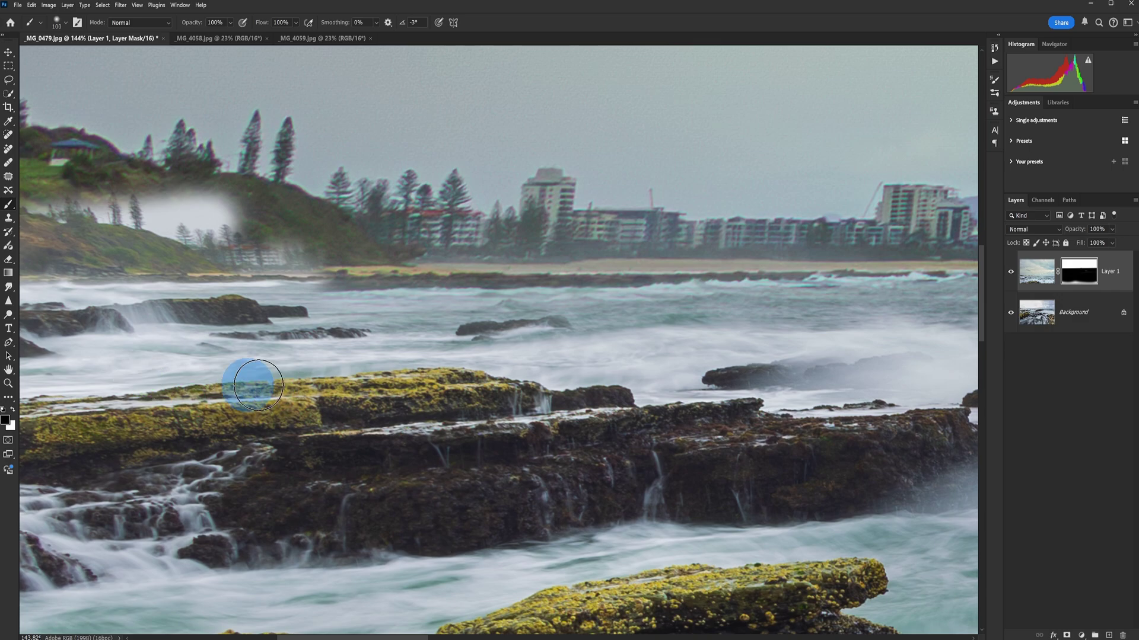
Paint white on the mask to restore Layer 1's headland, and touch up the water below it with black.
key("x")
mouse_move(292, 190)
left_mouse_down()
mouse_move(24, 210)
mouse_move(359, 214)
mouse_move(295, 250)
mouse_move(71, 239)
mouse_move(15, 255)
mouse_move(641, 229)
mouse_move(899, 248)
mouse_move(297, 237)
mouse_move(83, 264)
mouse_move(92, 257)
mouse_move(265, 355)
left_mouse_up()
key("x")
mouse_move(137, 350)
left_mouse_down()
mouse_move(81, 326)
mouse_move(189, 332)
left_mouse_up()
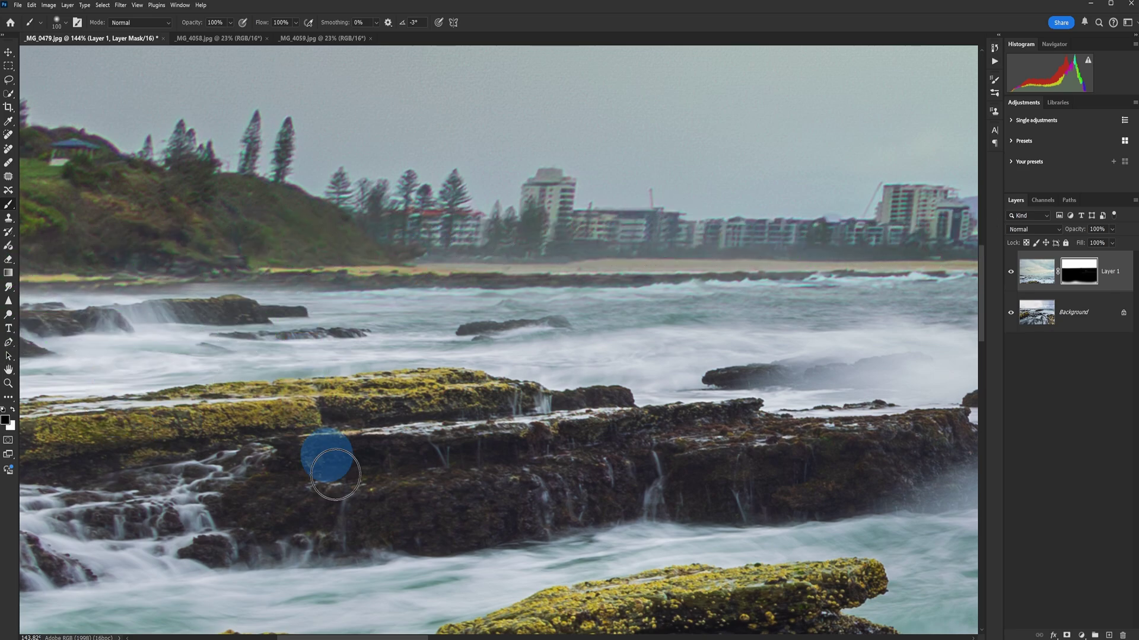
Undo a trial black stroke at the horizon near the distant islands, and paint white on the mask along that horizon.
left_click_drag(406, 638, 500, 638)
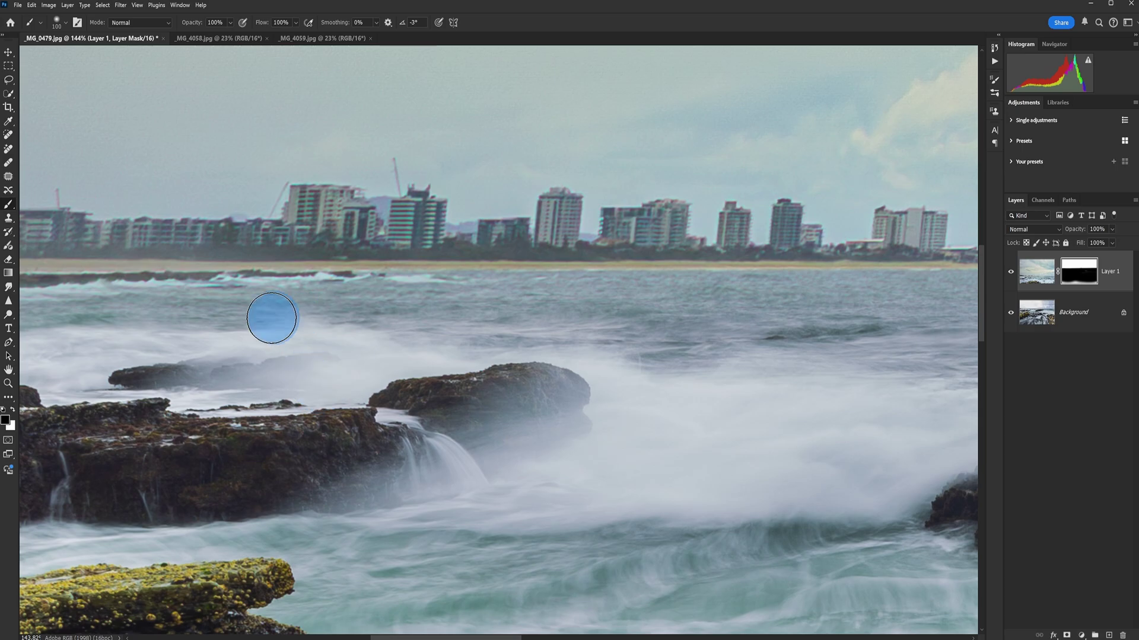
left_click_drag(504, 638, 819, 637)
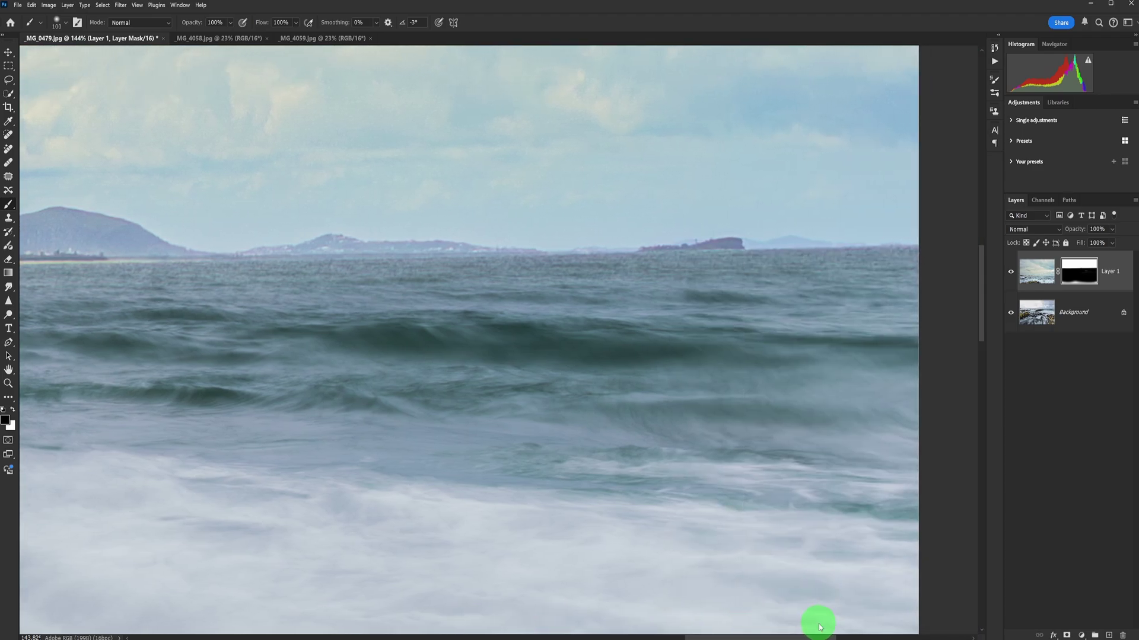
mouse_move(819, 627)
left_mouse_down()
mouse_move(846, 621)
mouse_move(794, 623)
left_mouse_up()
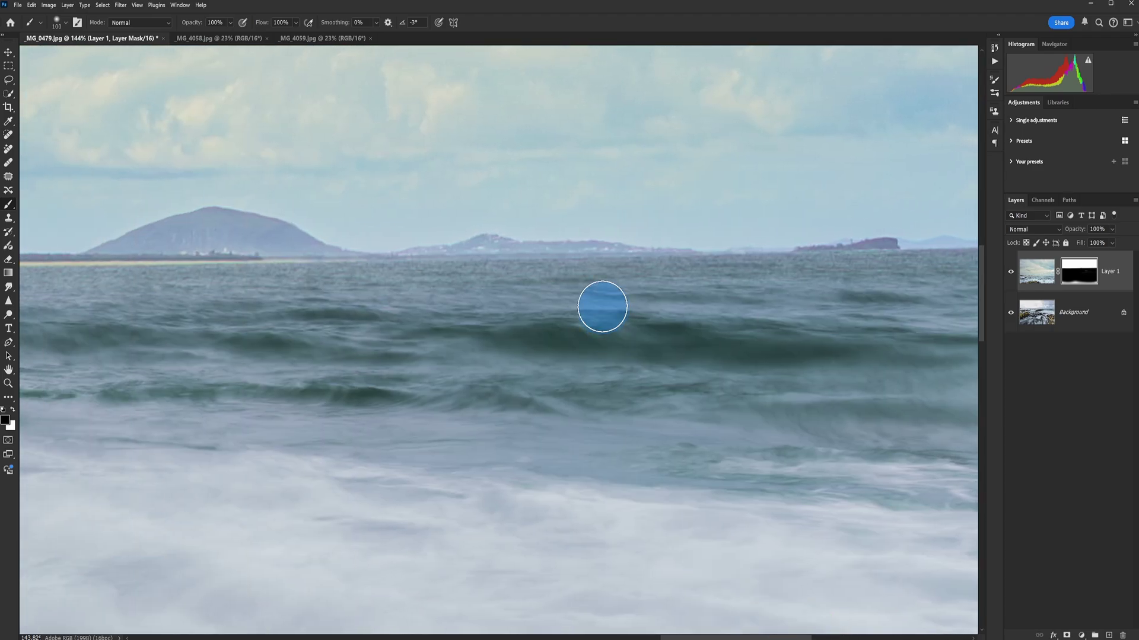
mouse_move(603, 270)
left_mouse_down()
mouse_move(411, 275)
mouse_move(439, 257)
mouse_move(321, 224)
left_mouse_up()
key("ctrl+z")
key("x")
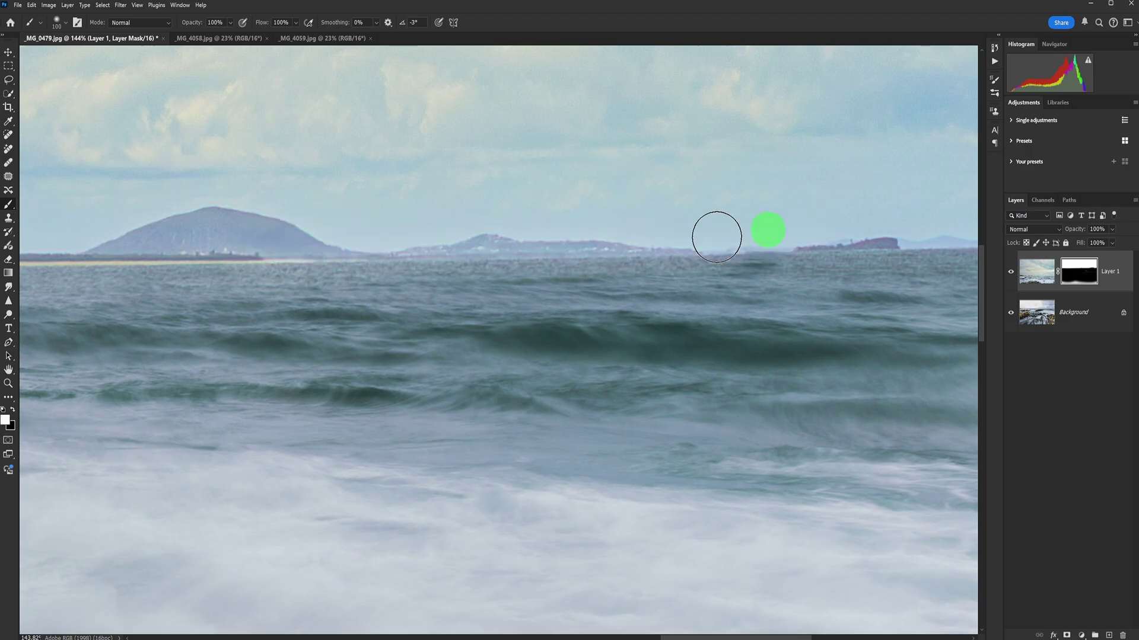
left_click_drag(282, 254, 280, 249)
Enlarge the brush to 250, paint white on the mask along the island horizon, and return to black with size 200.
key("bracketright")
key("bracketright")
key("bracketright")
key("bracketright")
key("bracketright")
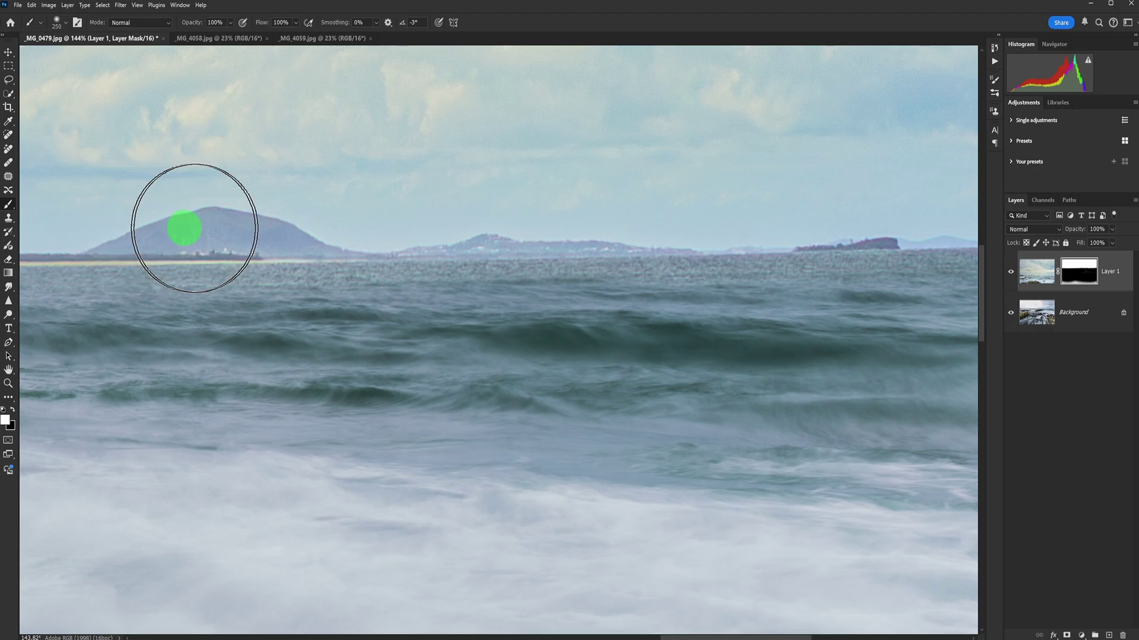
mouse_move(747, 214)
left_mouse_down()
mouse_move(671, 224)
mouse_move(427, 419)
mouse_move(514, 511)
mouse_move(612, 412)
mouse_move(508, 394)
mouse_move(567, 389)
mouse_move(595, 427)
mouse_move(674, 368)
mouse_move(851, 371)
left_mouse_up()
key("bracketleft")
key("x")
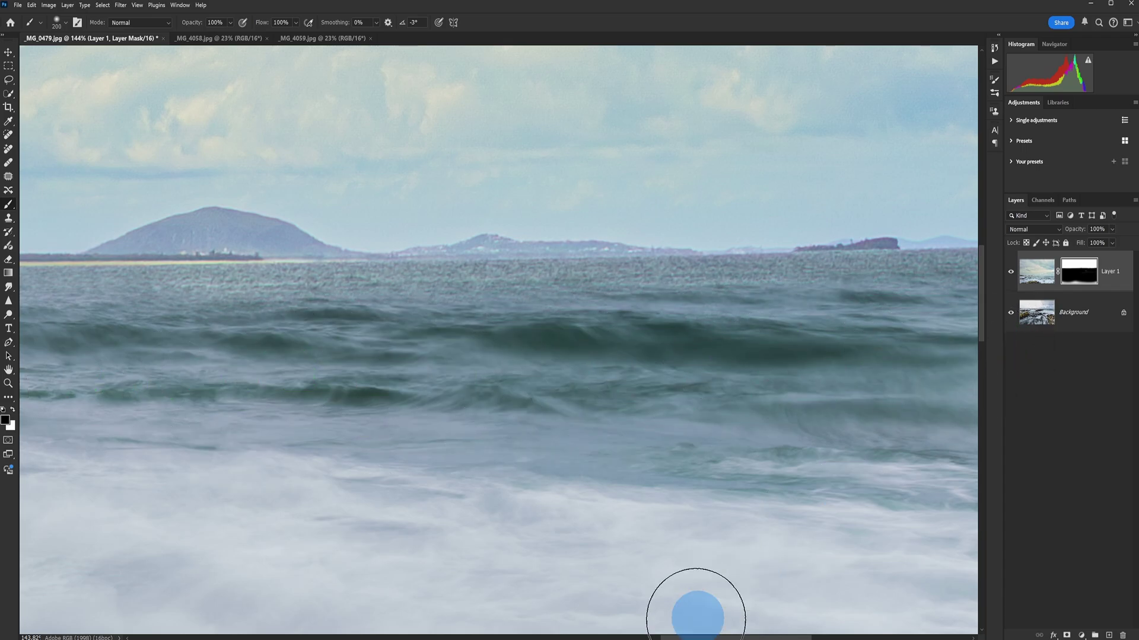
Compare the composite with the original _MG_0479.jpg by repeatedly hiding and showing Layer 1 at full-image view.
key("ctrl+0")
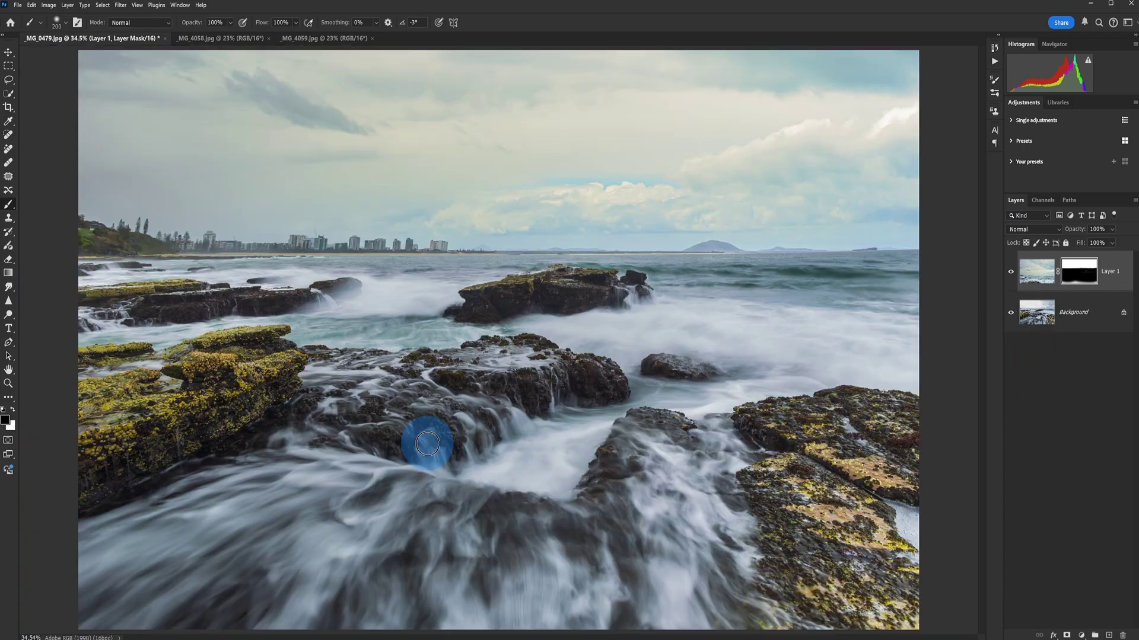
left_click(1011, 272)
left_click(1011, 272)
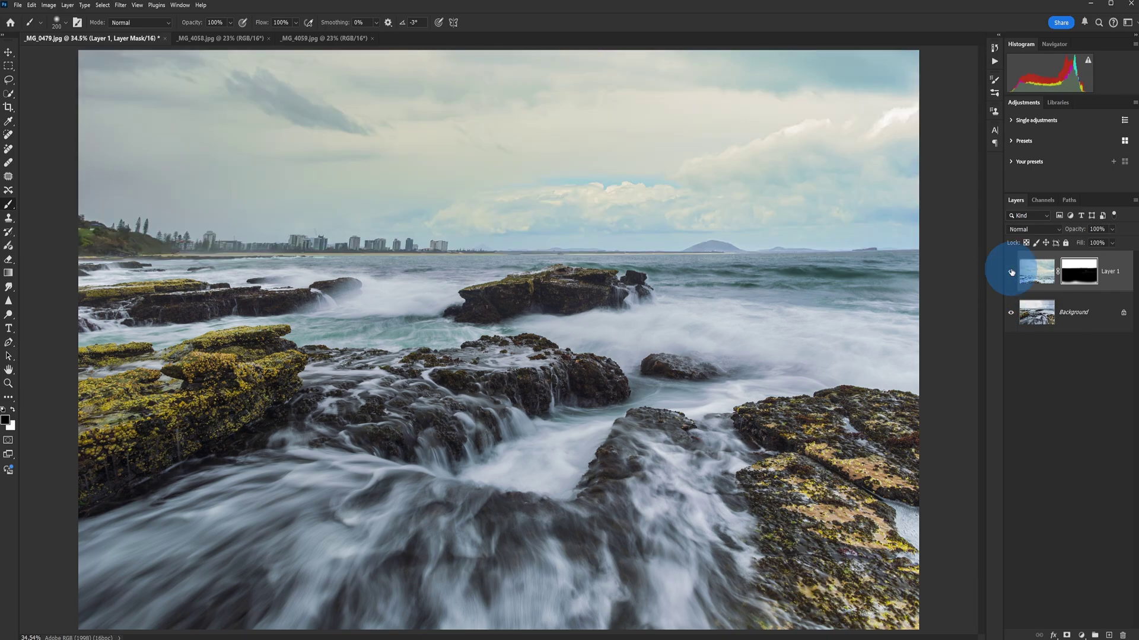
left_click(1011, 272)
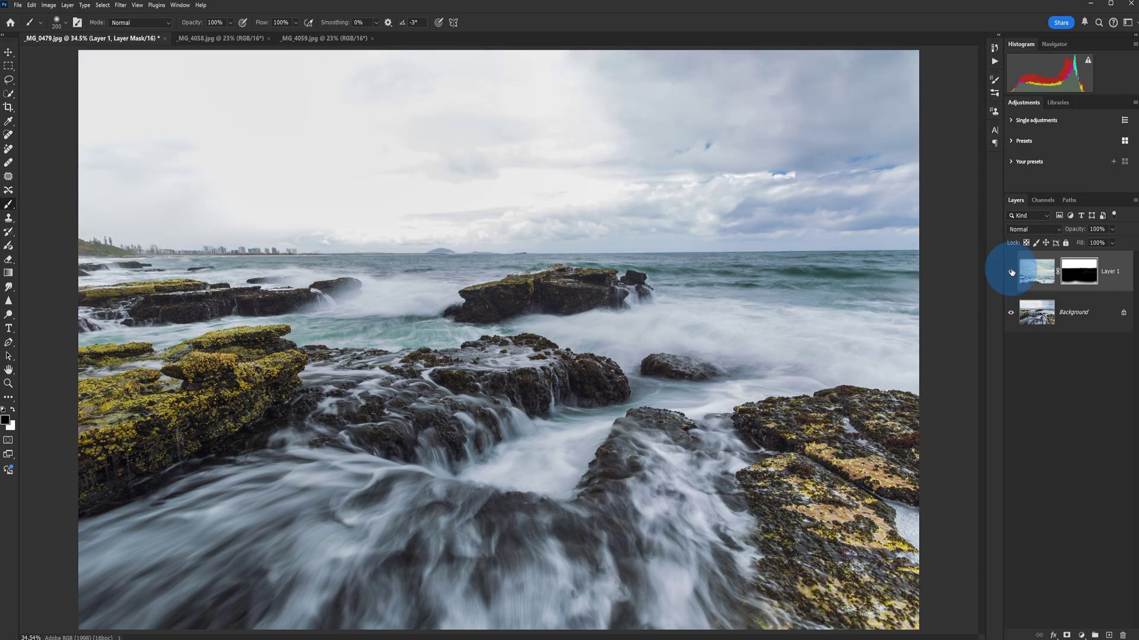
left_click(1011, 272)
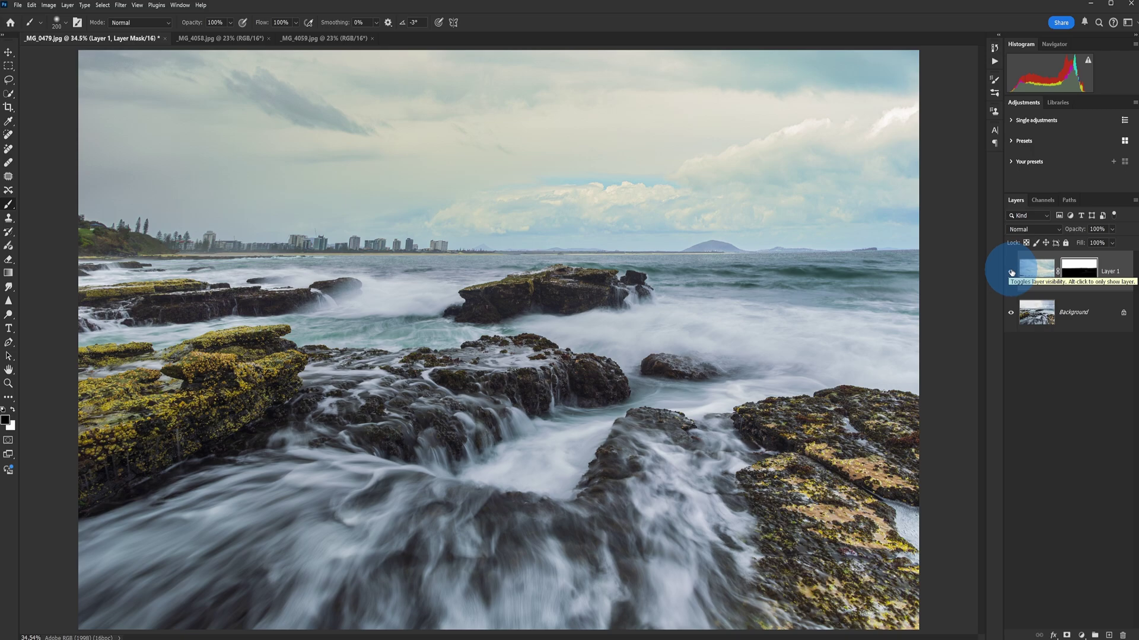
left_click(1011, 272)
left_click(1011, 271)
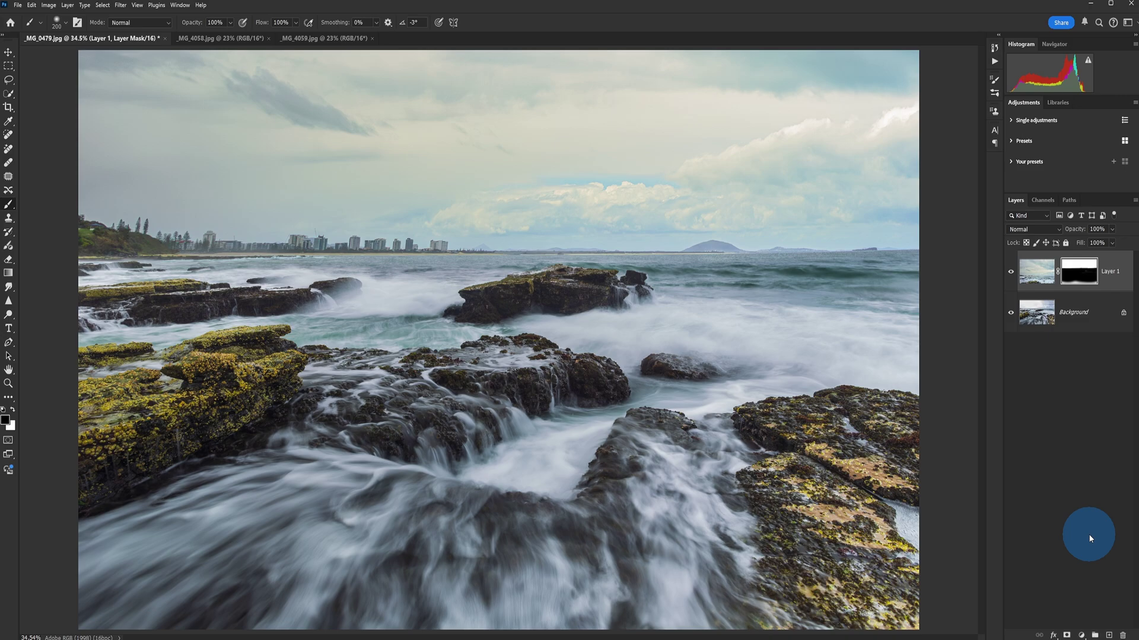
left_click(1011, 272)
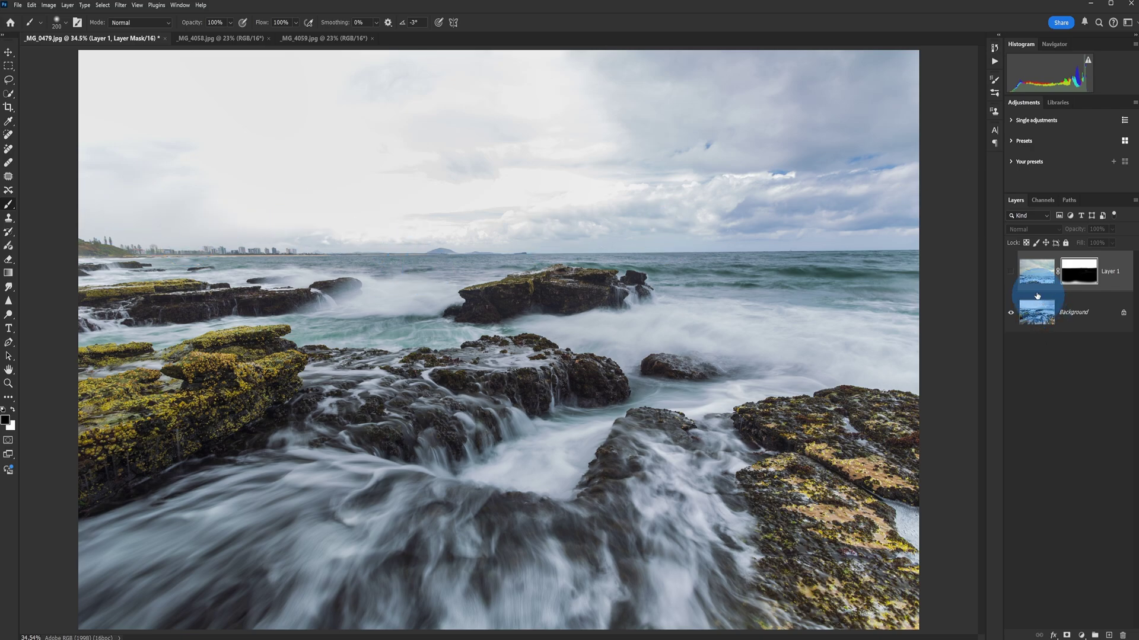
left_click(1009, 271)
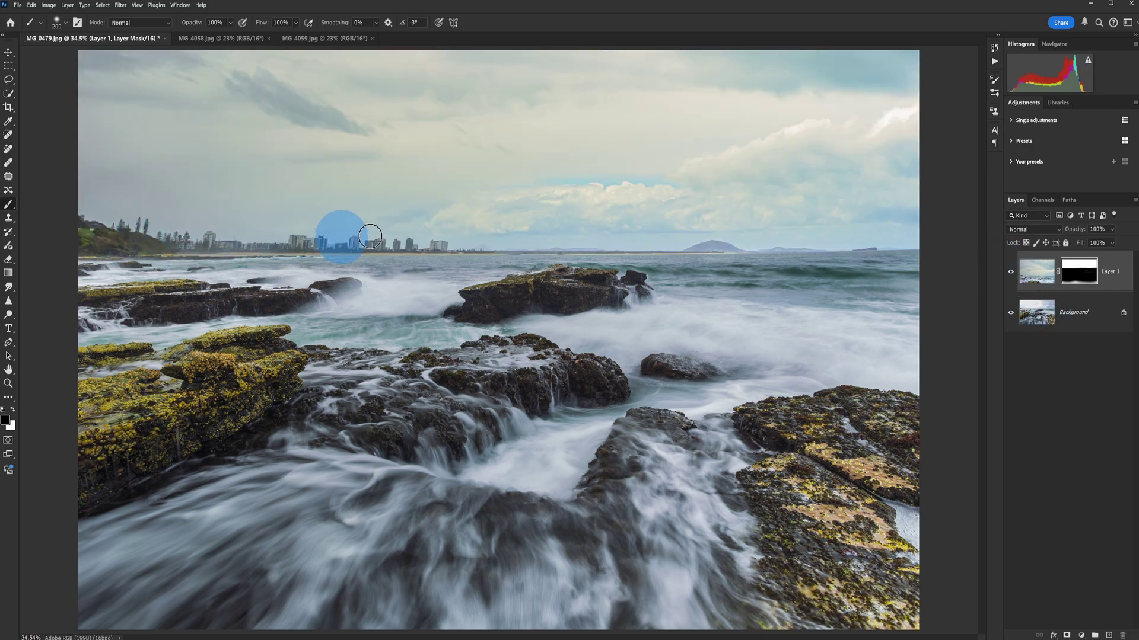
left_click(1010, 272)
left_click(1010, 271)
left_click(1010, 272)
left_click(1010, 272)
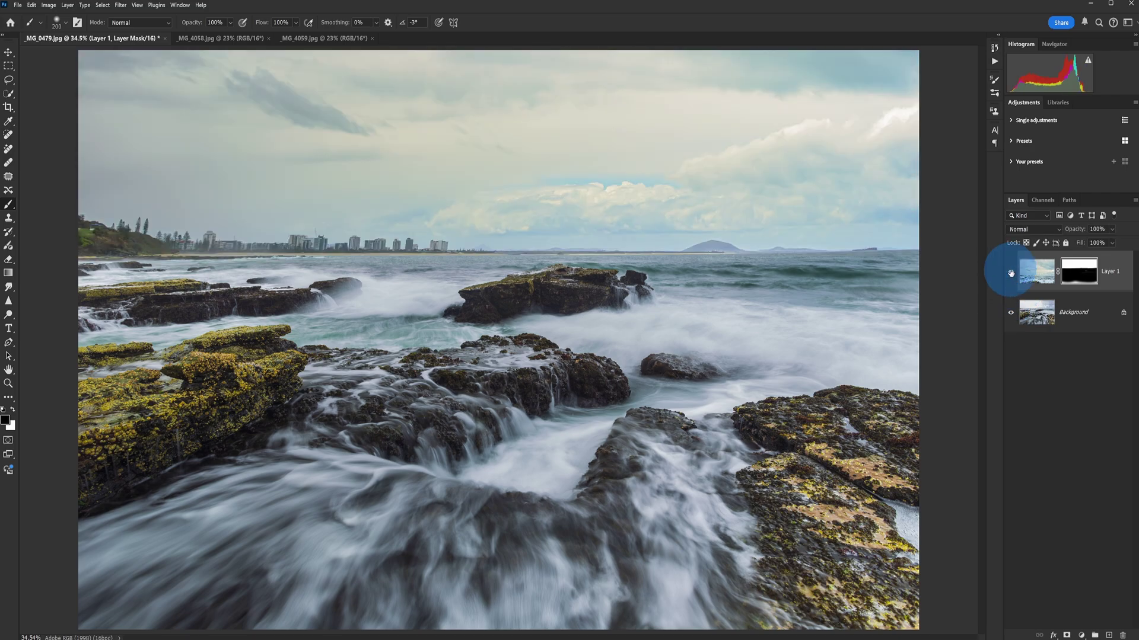
Hide and show Layer 1 once more for a final check of the seascape composite.
left_click(1011, 272)
left_click(1011, 272)
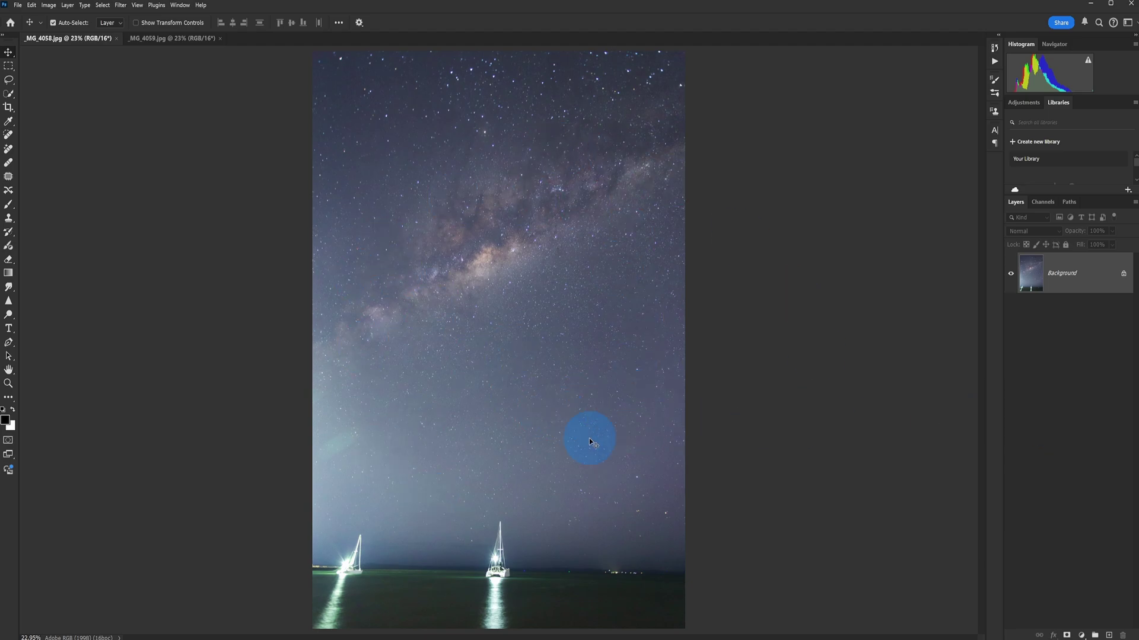
Compare the Milky Way photo _MG_4058.jpg with the closer sailboat photo _MG_4059.jpg by switching between the two documents.
left_click(160, 40)
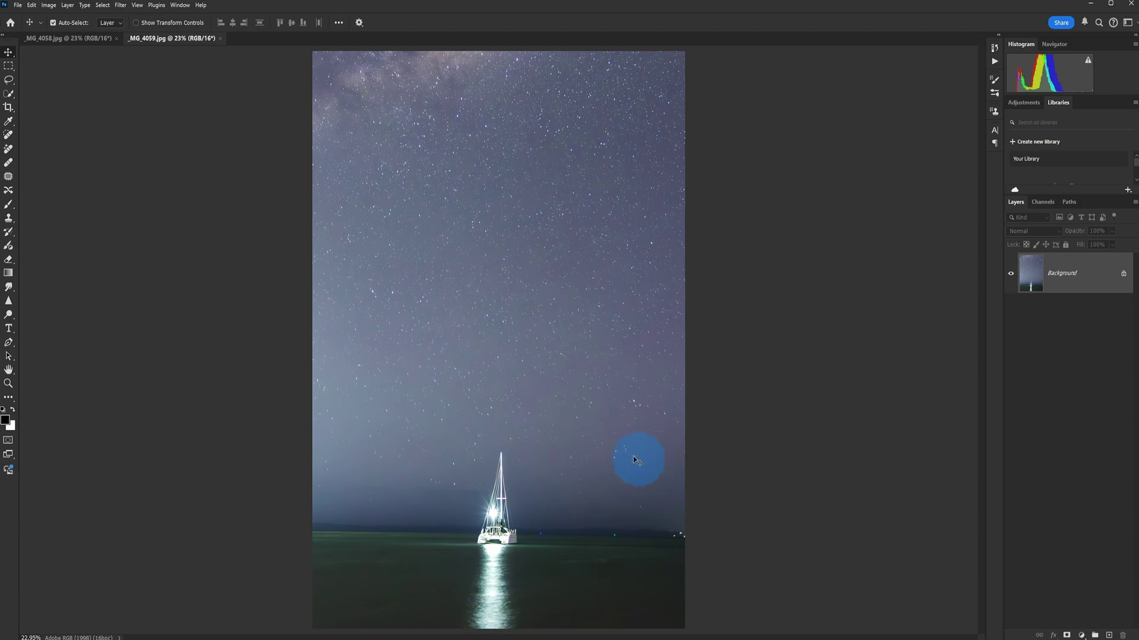
left_click(80, 37)
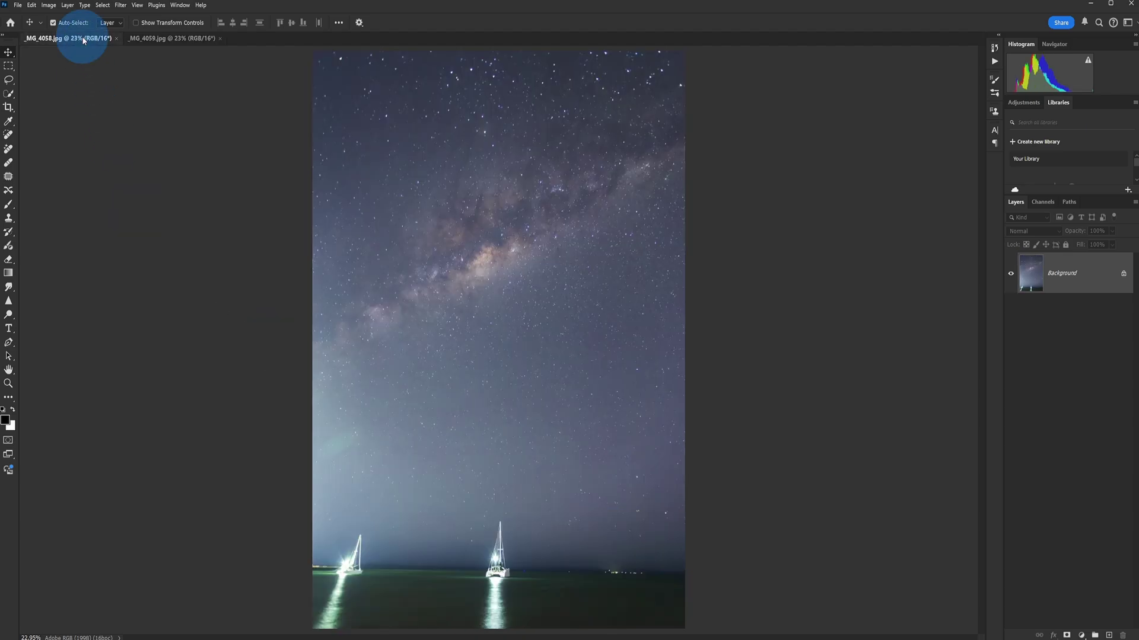
left_click(178, 38)
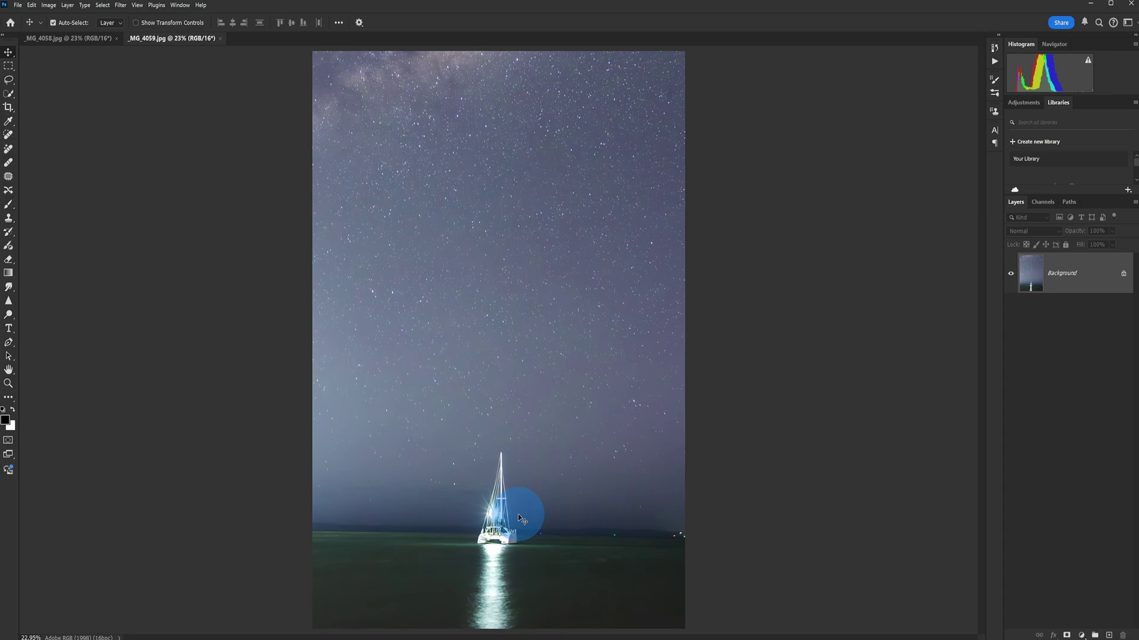
left_click(77, 37)
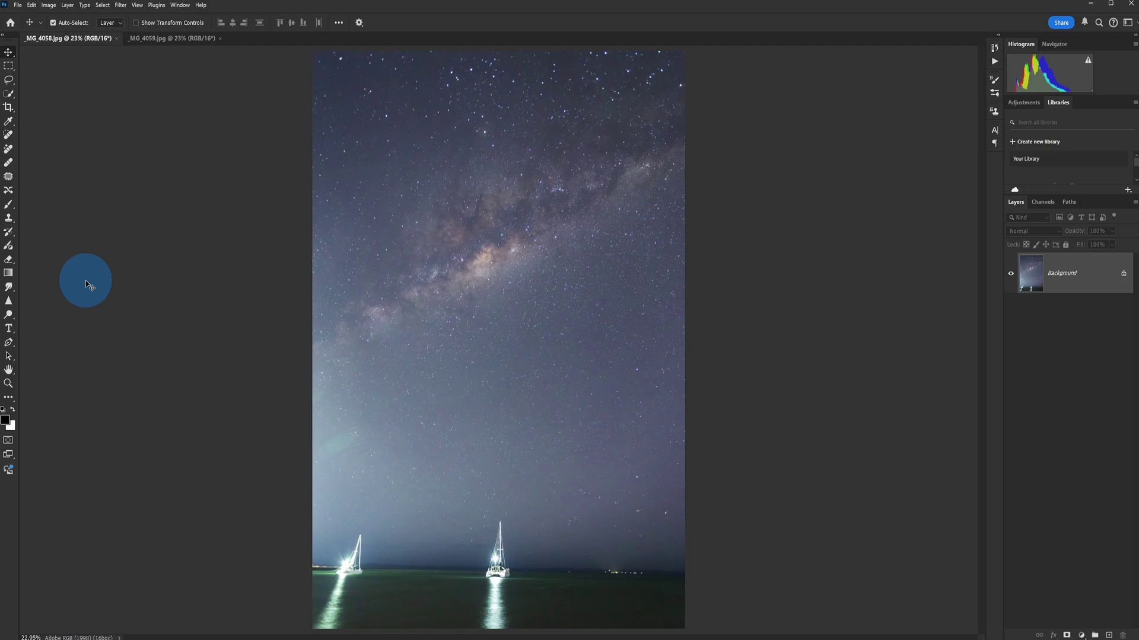
Copy the _MG_4059.jpg photo into _MG_4058.jpg as a new layer with the Move tool, and close _MG_4059.jpg without saving.
left_click(9, 56)
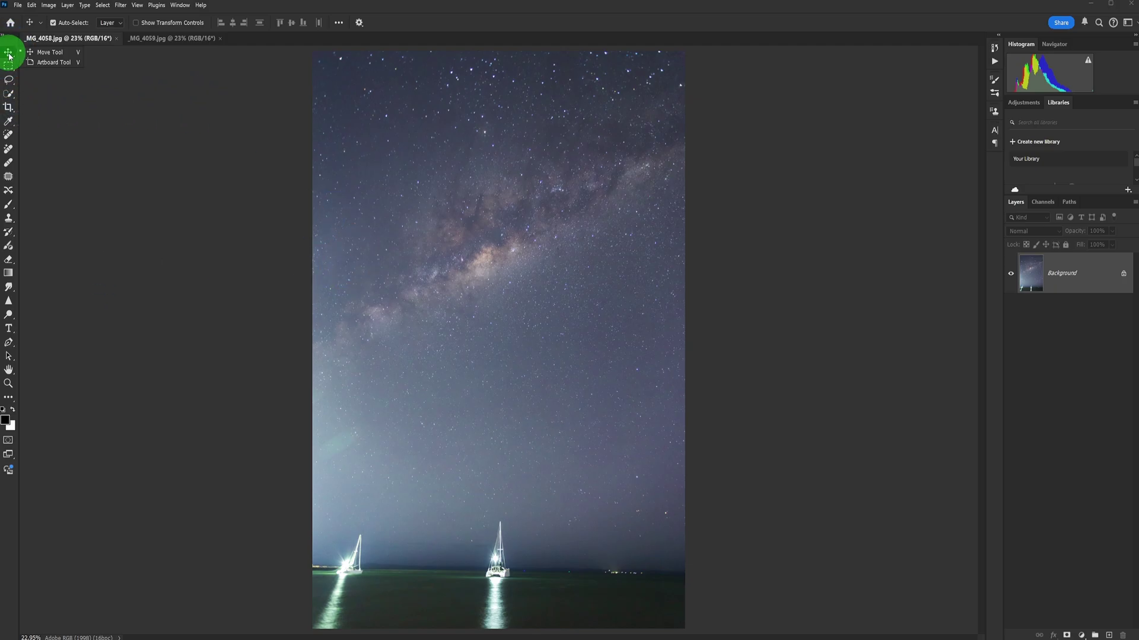
left_click(172, 38)
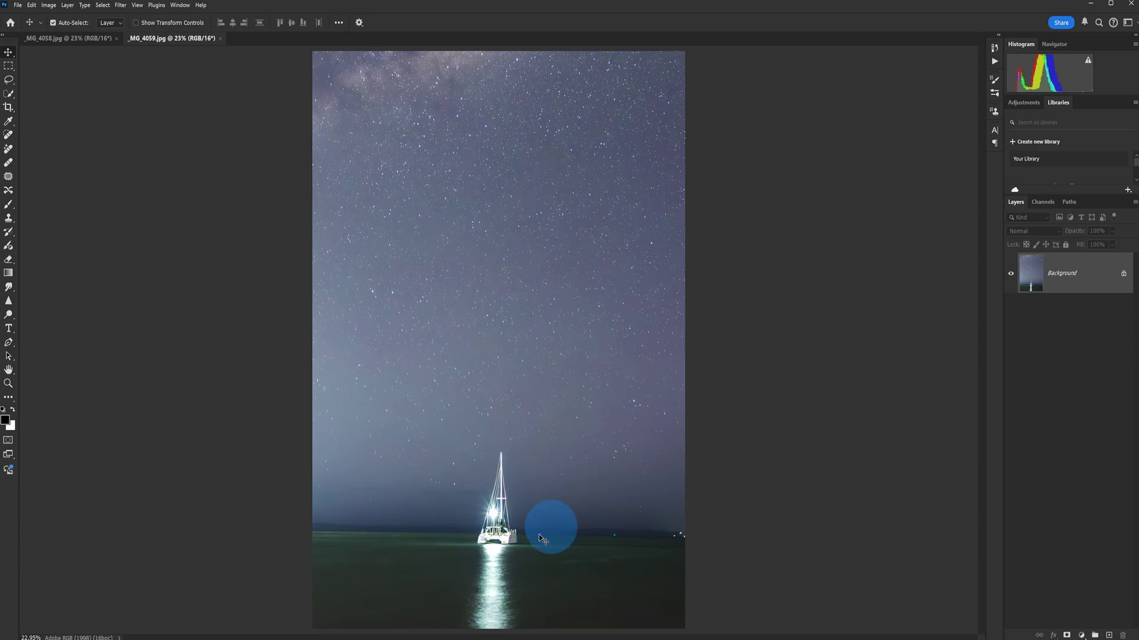
left_click_drag(185, 43, 178, 323)
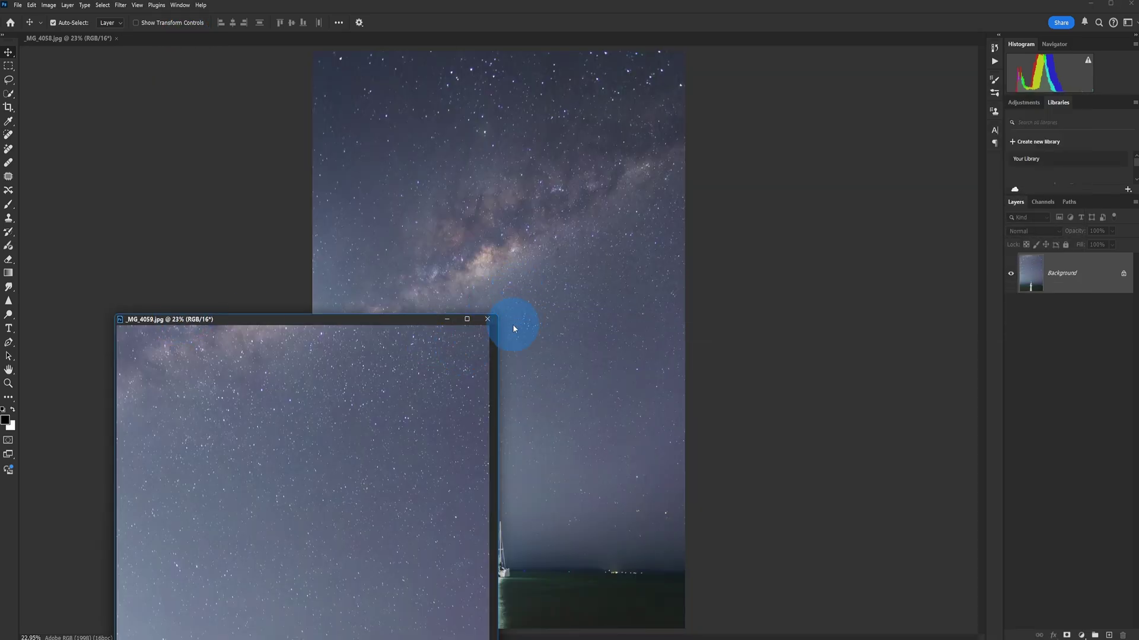
left_click_drag(407, 376, 482, 172)
left_click(487, 319)
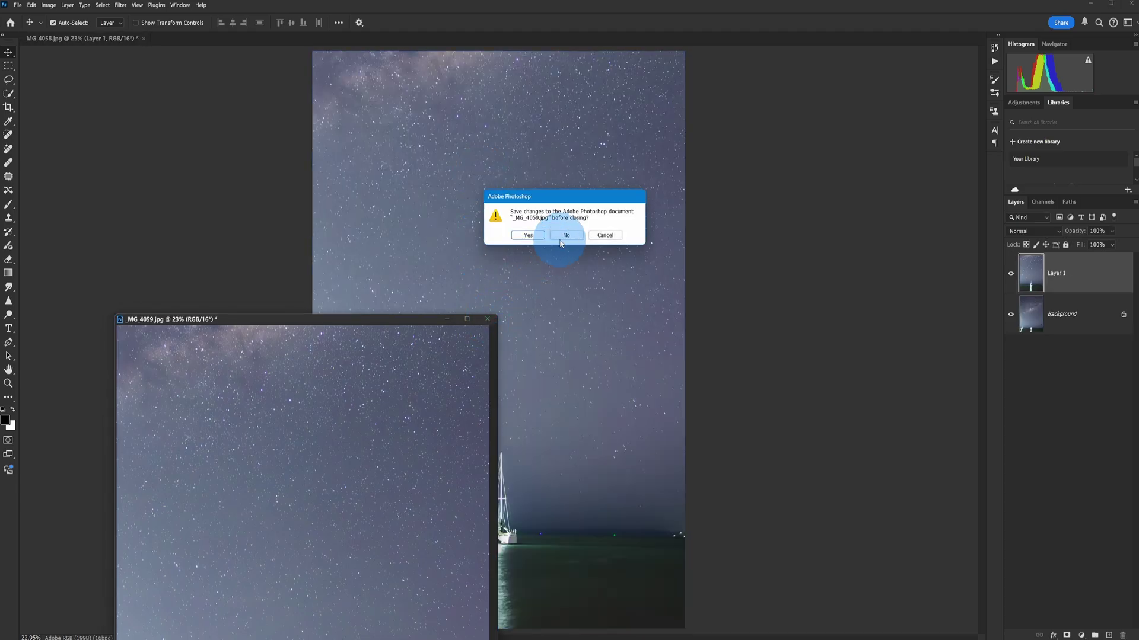
left_click(562, 236)
Compare the boat and horizon positions in the two photos by repeatedly hiding and showing Layer 1.
left_click(1011, 273)
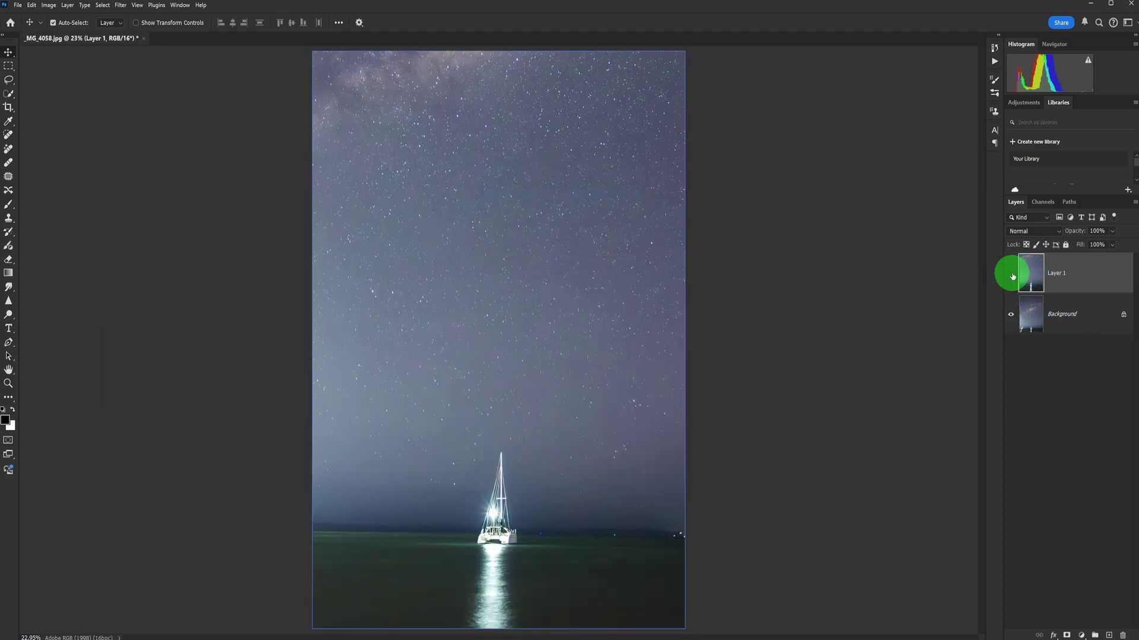
left_click(1012, 274)
left_click(1012, 274)
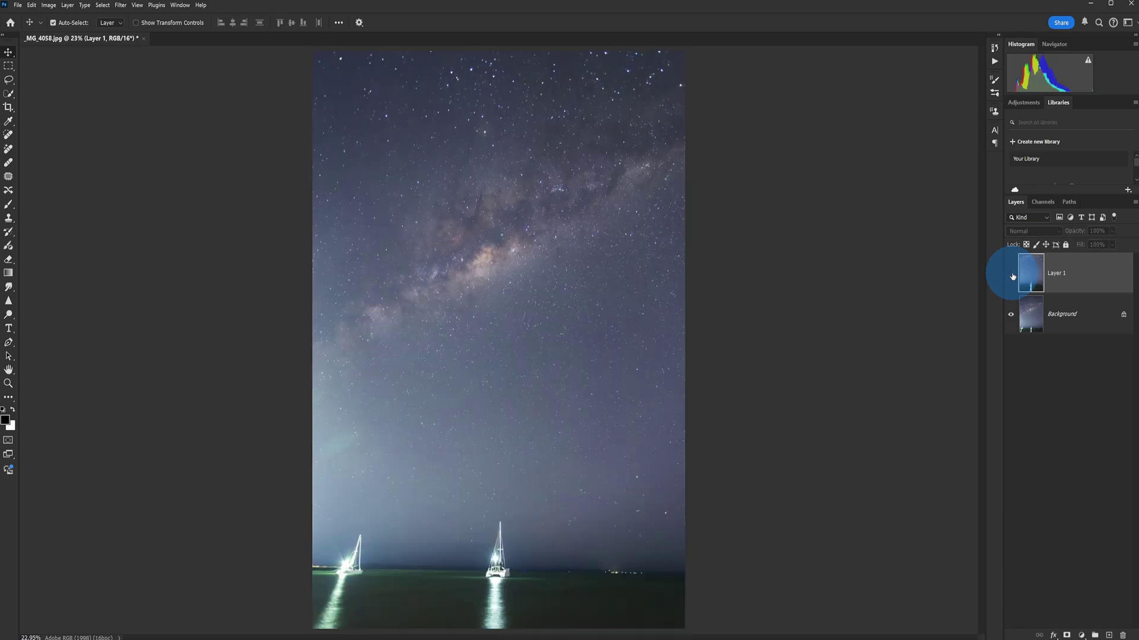
left_click(1012, 274)
left_click(1012, 274)
left_click(1011, 273)
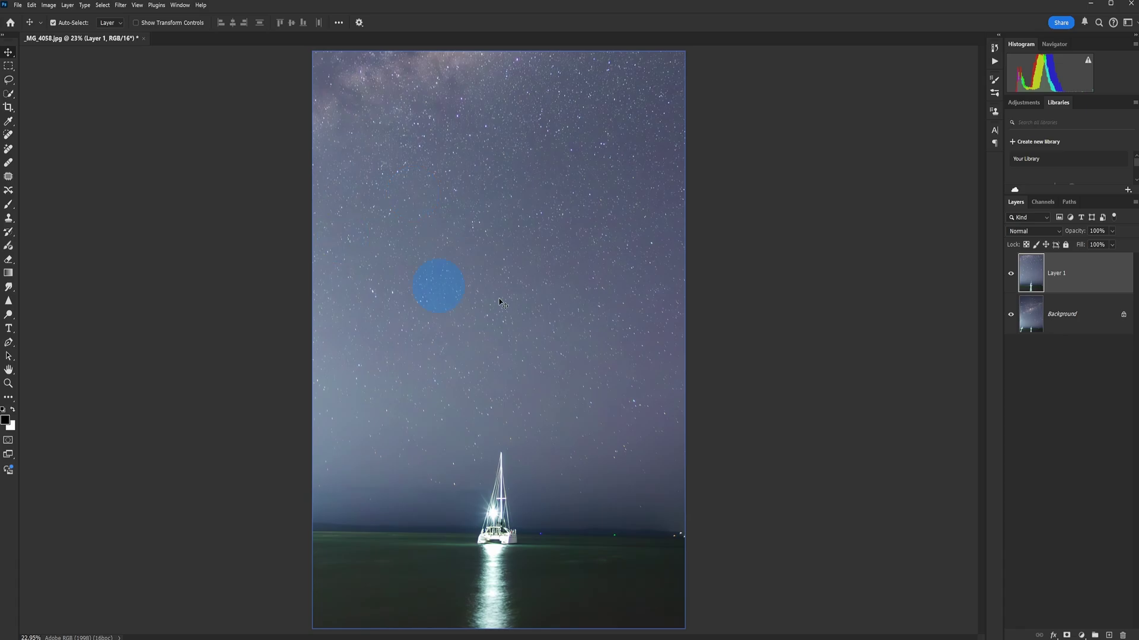
left_click(1011, 274)
left_click(1012, 274)
left_click(1011, 274)
left_click(1012, 273)
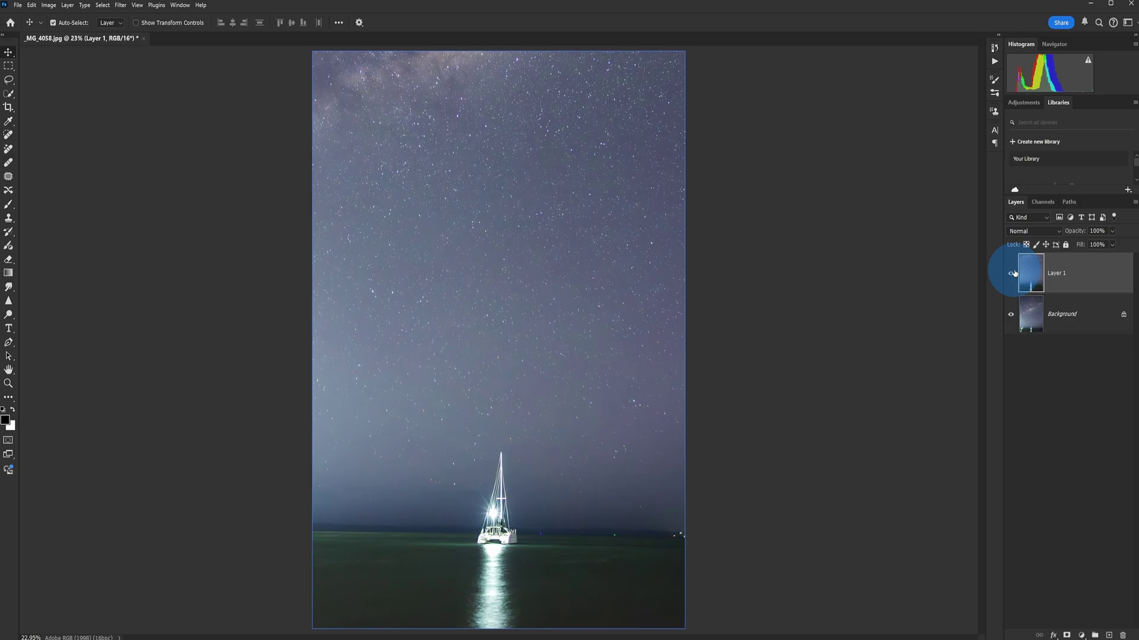
left_click(1012, 273)
left_click(1012, 274)
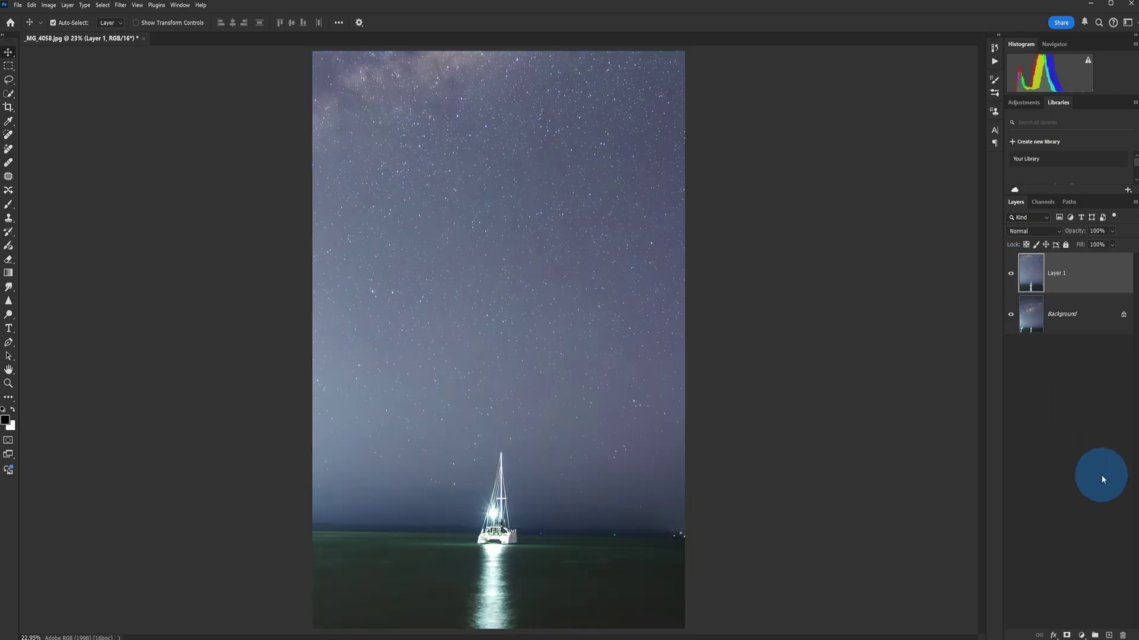
Add a white layer mask to Layer 1 and set up the Gradient tool with a black-to-white gradient.
left_click(1066, 636)
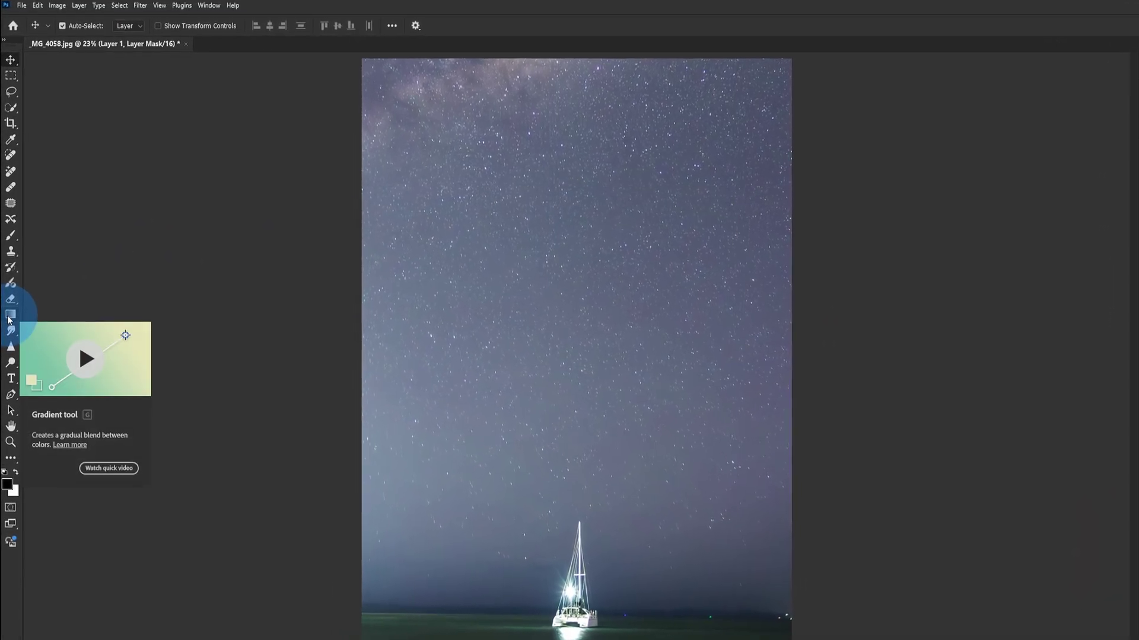
left_click(9, 319)
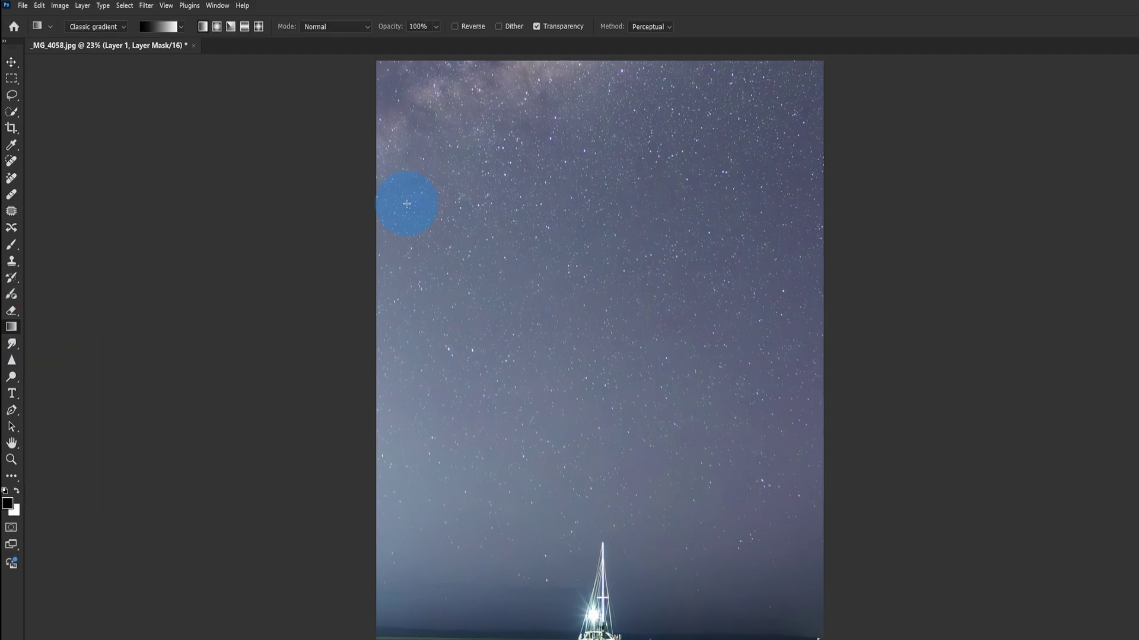
left_click(161, 27)
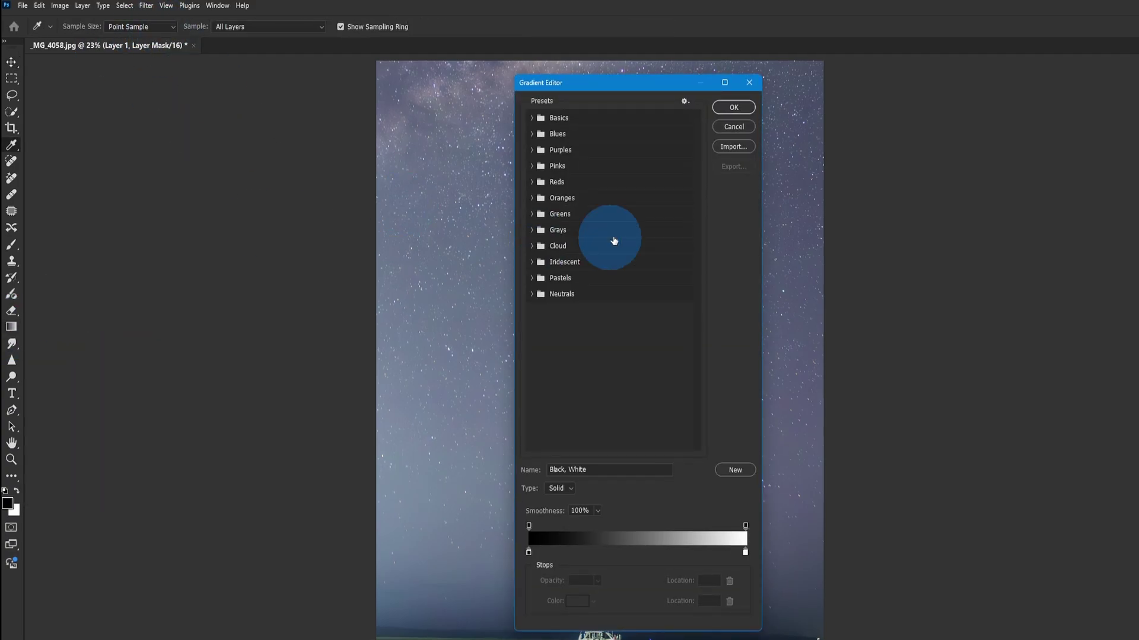
left_click(733, 107)
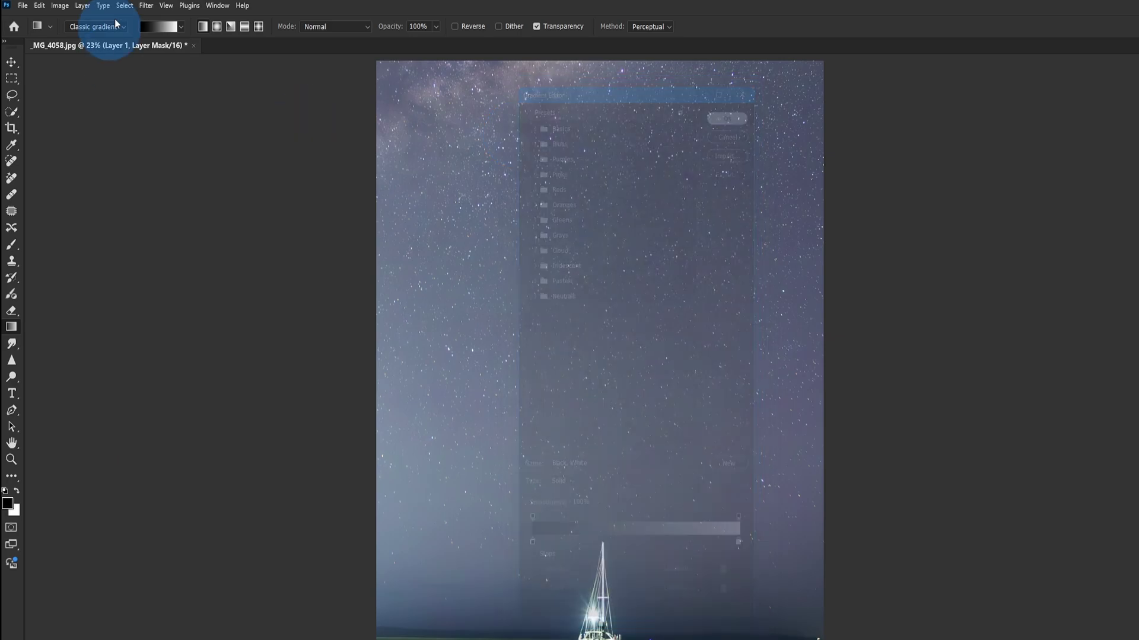
left_click(182, 27)
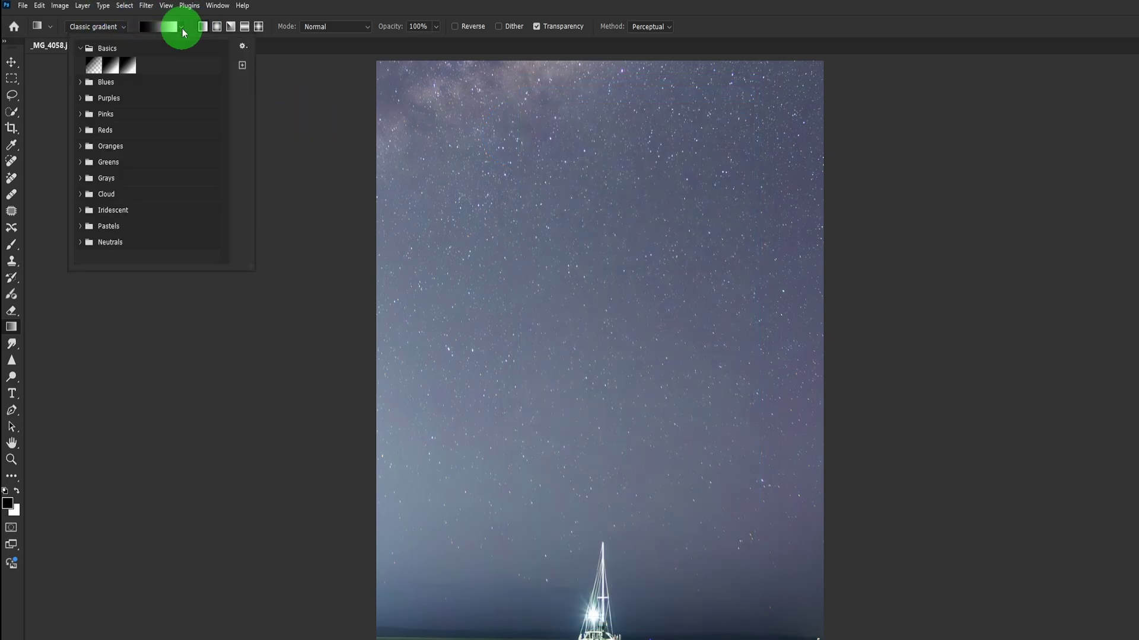
left_click(110, 67)
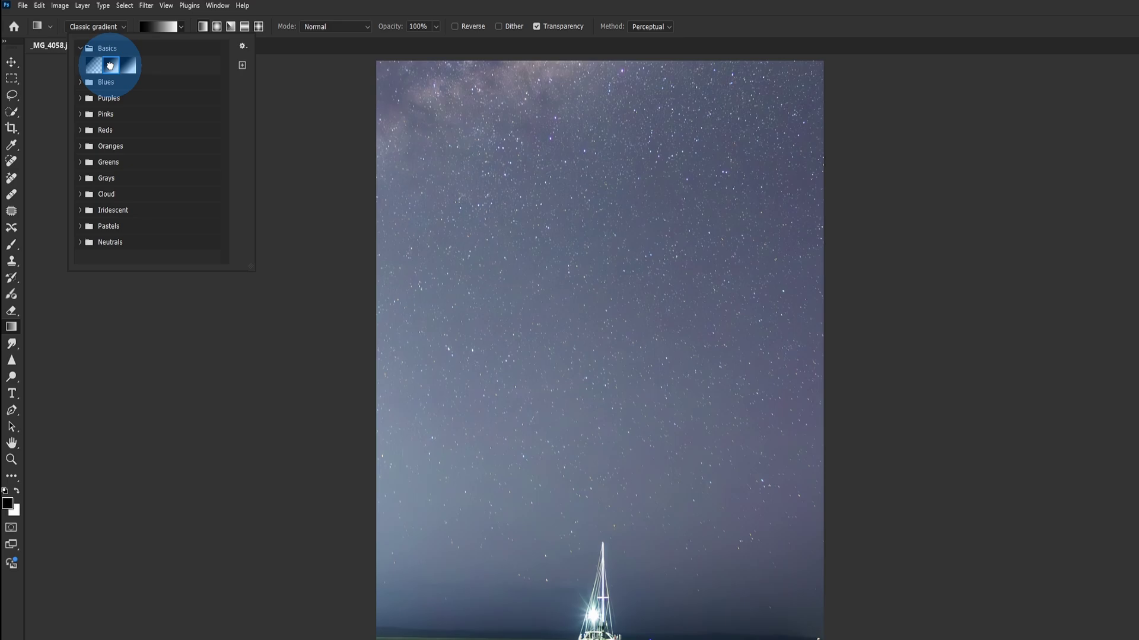
left_click(181, 26)
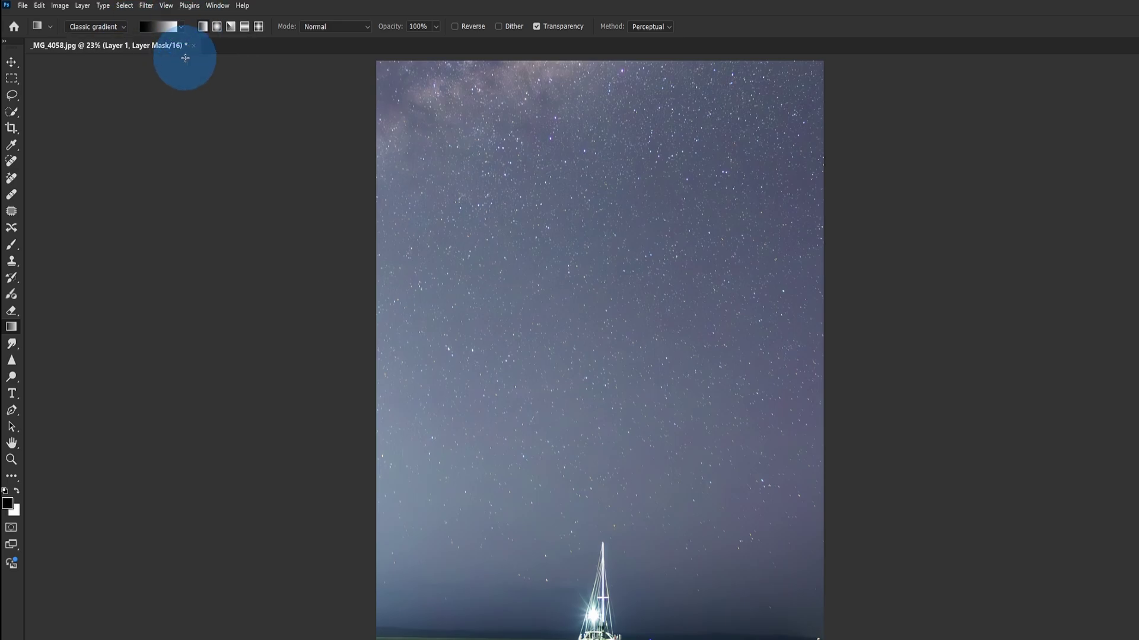
Try the editable Gradient mode on Layer 1's mask, drawing black to white above the mast and shifting its endpoints down to the mast top.
left_click(118, 27)
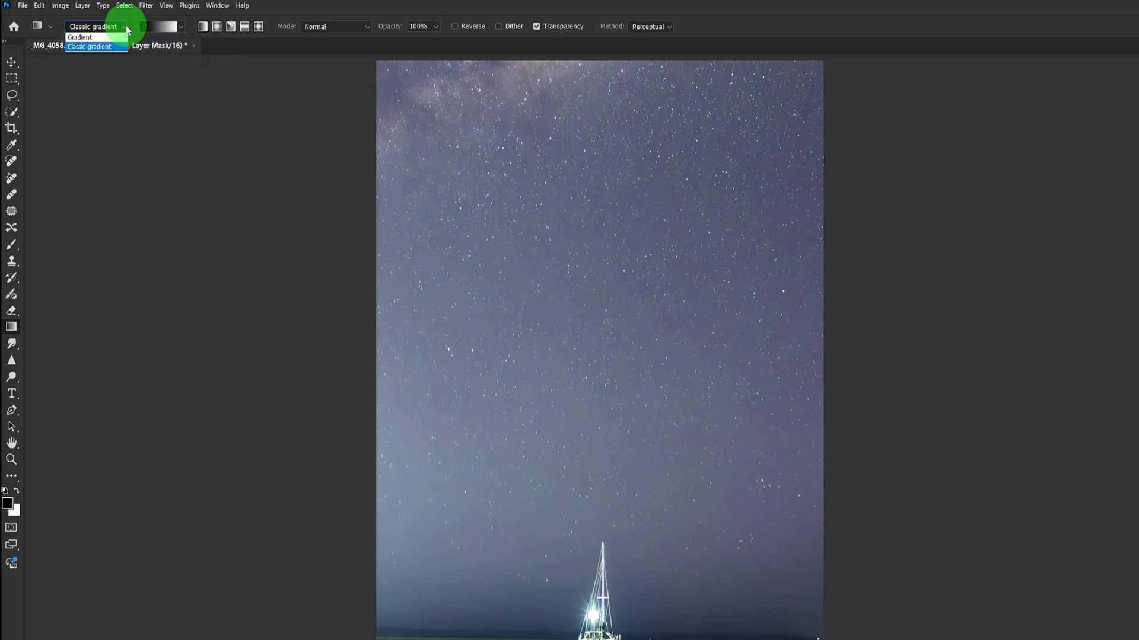
left_click(107, 37)
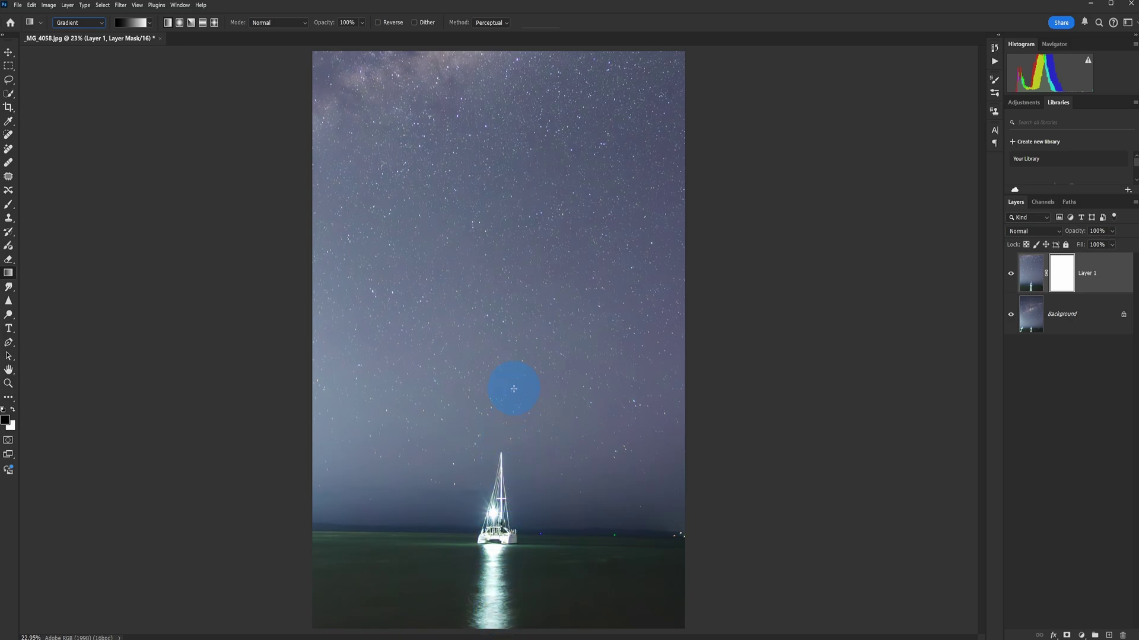
left_click(1065, 274)
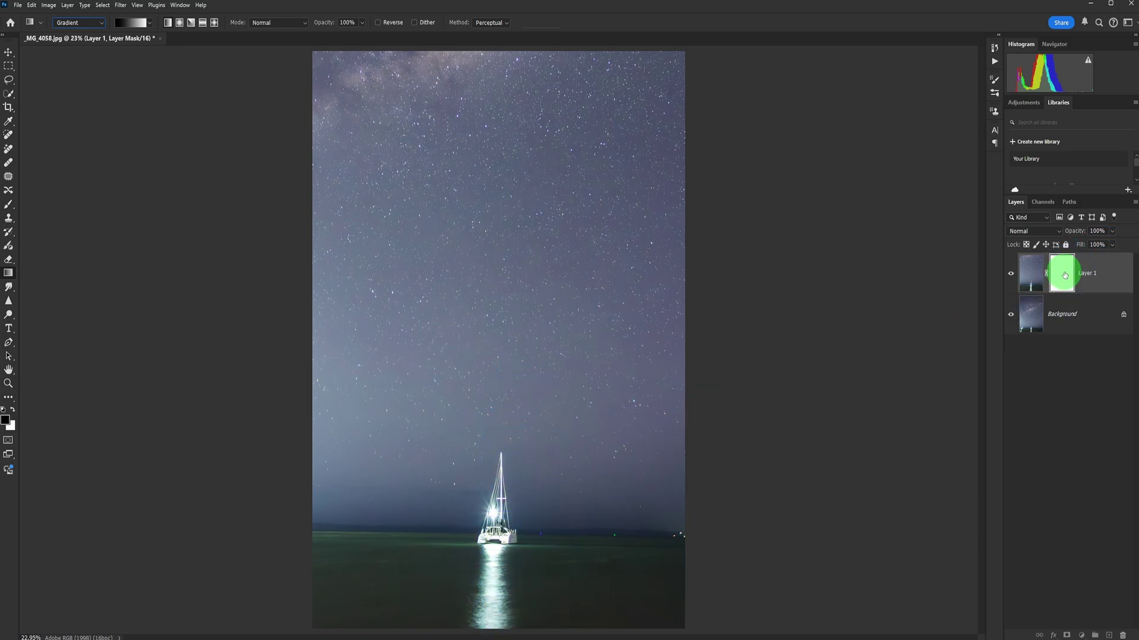
left_click_drag(501, 384, 500, 439)
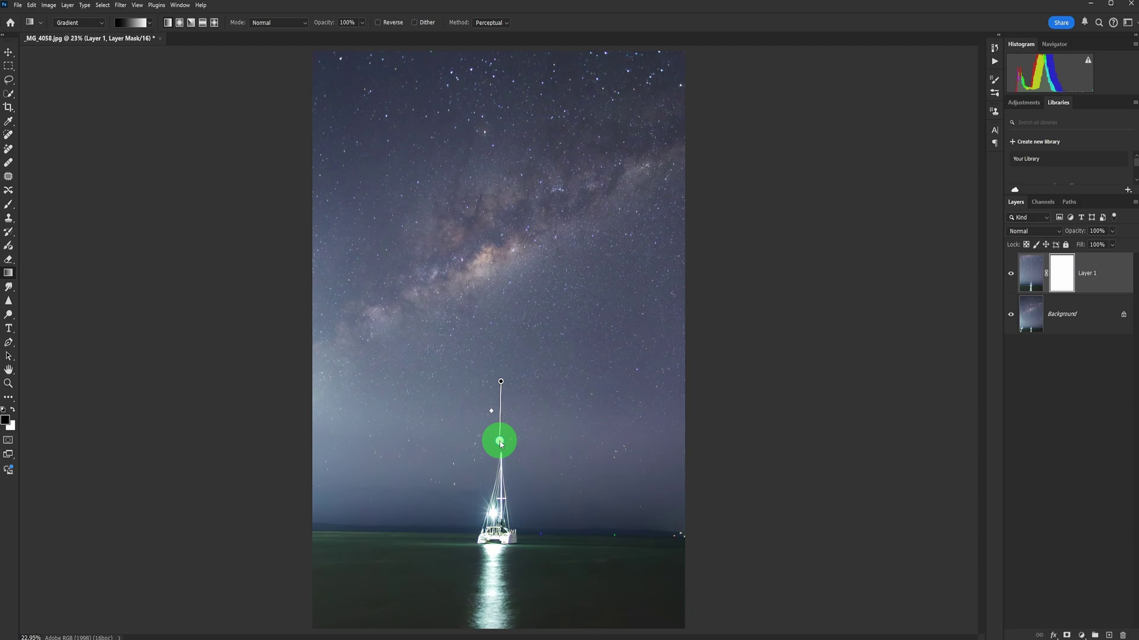
mouse_move(501, 442)
left_mouse_down()
mouse_move(483, 439)
mouse_move(510, 443)
mouse_move(481, 442)
mouse_move(501, 452)
left_mouse_up()
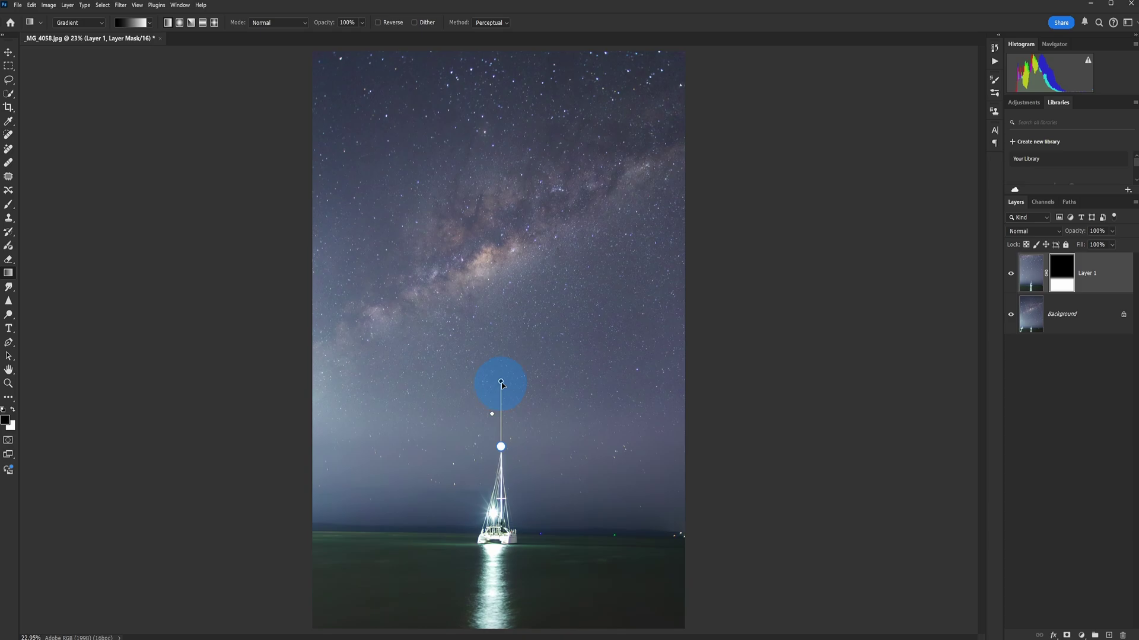
left_click_drag(502, 384, 502, 471)
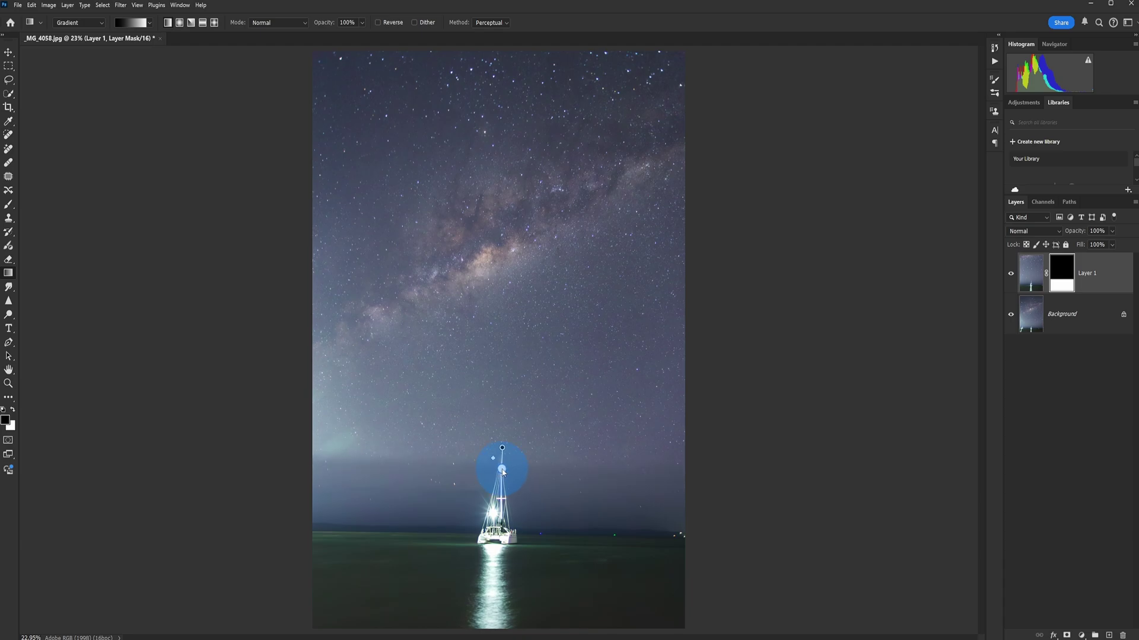
Switch to Classic gradient and draw a short black-to-white gradient downward on Layer 1's mask, ending just above the mast top.
left_click(95, 22)
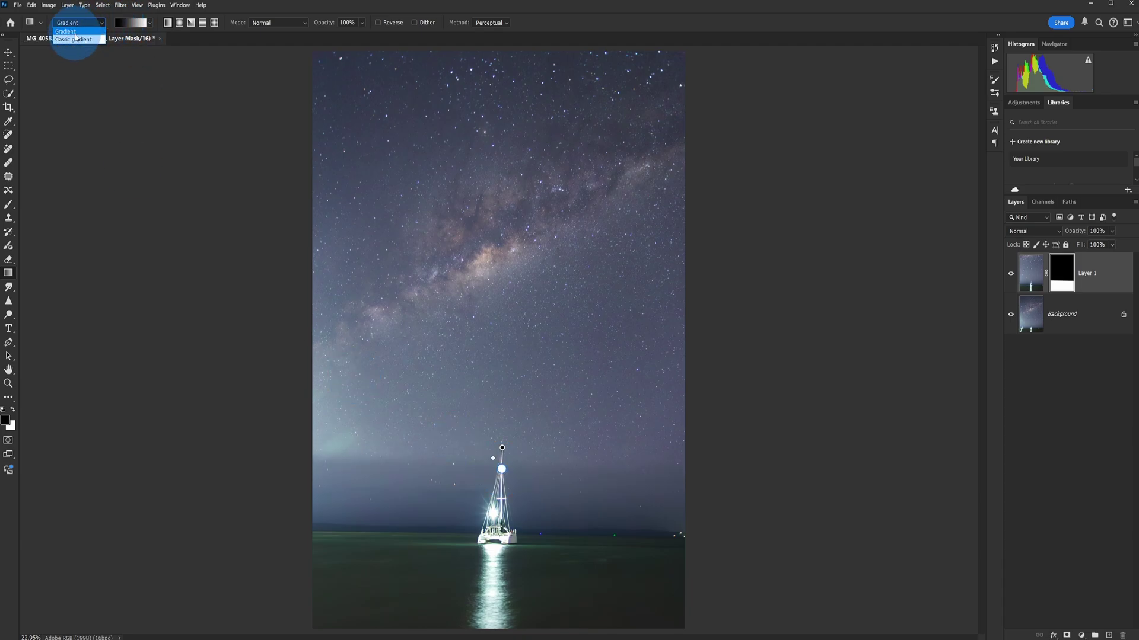
left_click(74, 39)
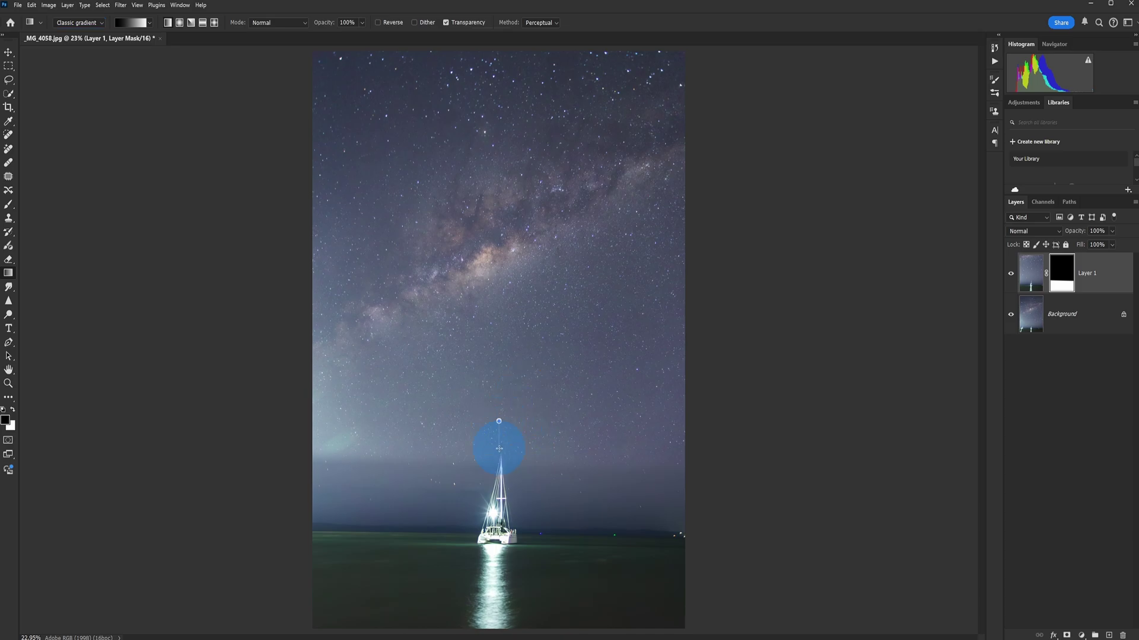
left_click_drag(499, 421, 498, 449)
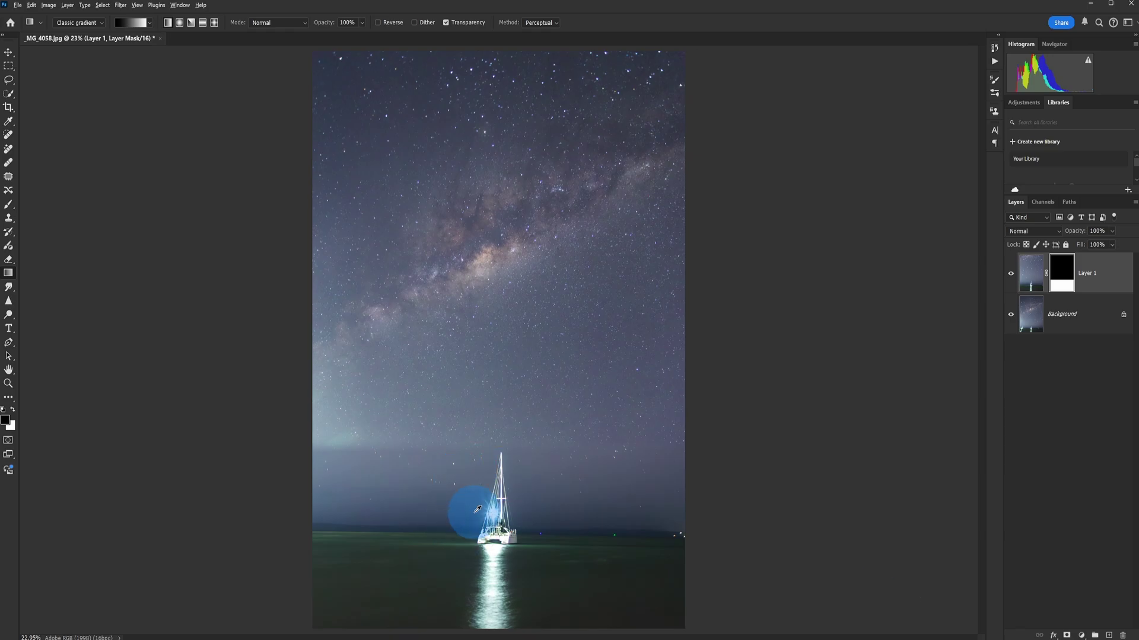
Inspect the blend around the sailboat up close, comparing it with the original by repeatedly hiding and showing Layer 1.
scroll(478, 528, "up", 4)
scroll(557, 542, "up", 2)
scroll(554, 541, "down", 1)
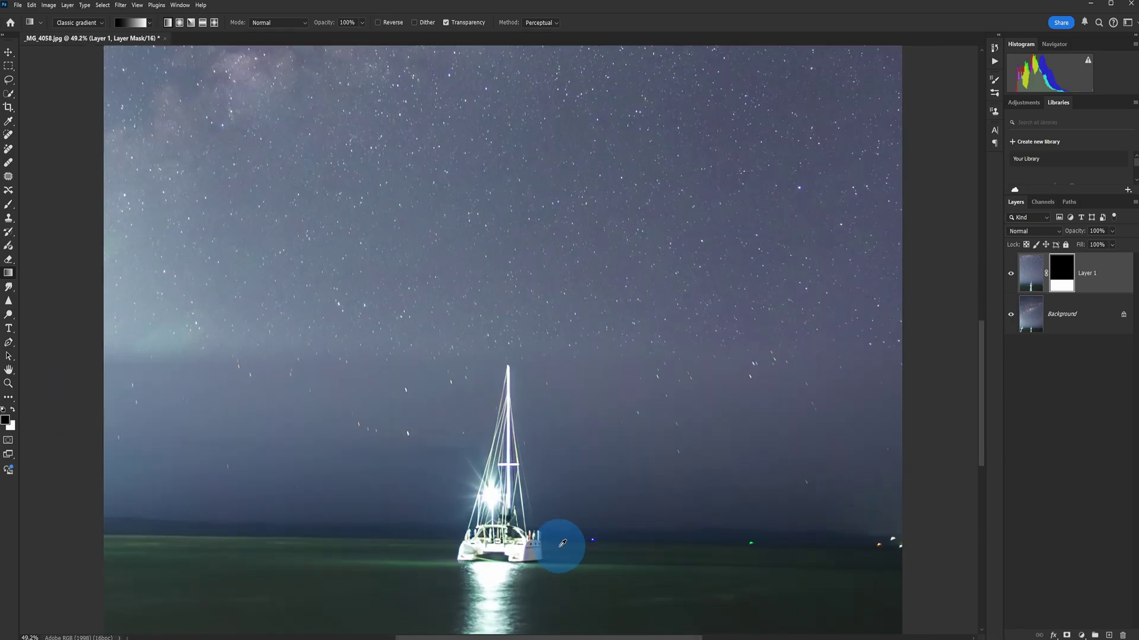
left_click(1011, 274)
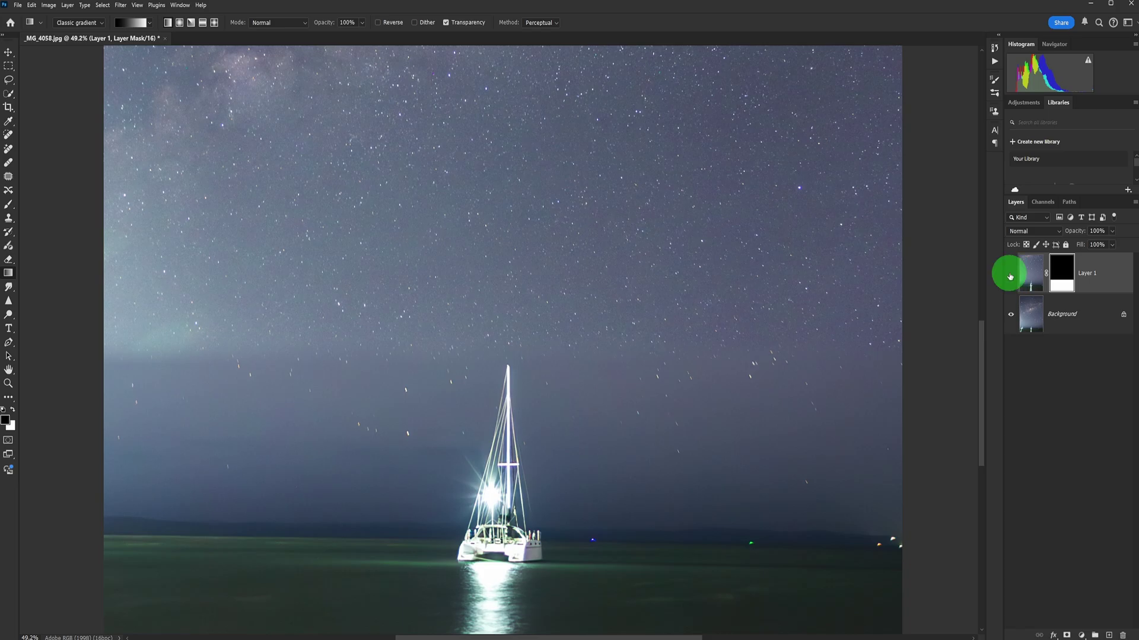
left_click(1011, 275)
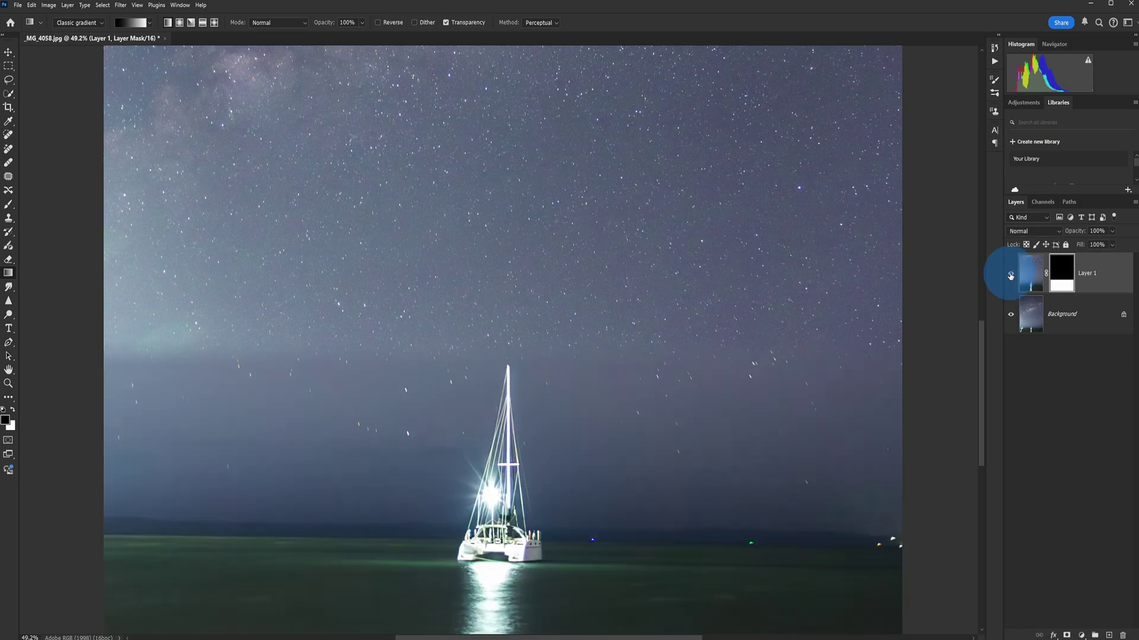
left_click(1011, 276)
left_click(1010, 275)
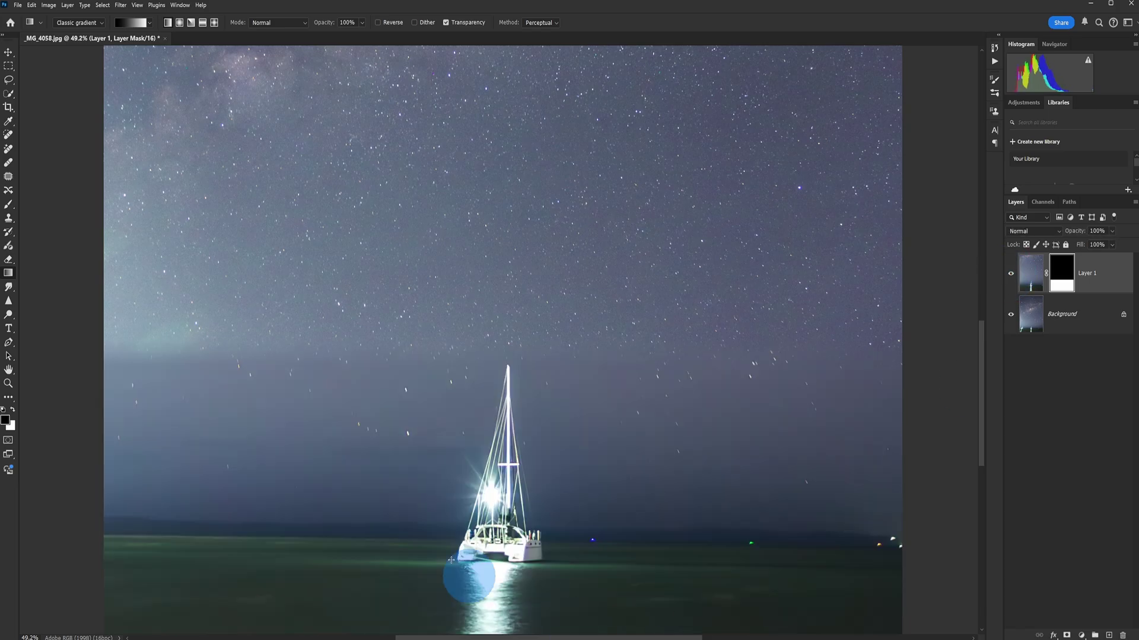
left_click(1011, 274)
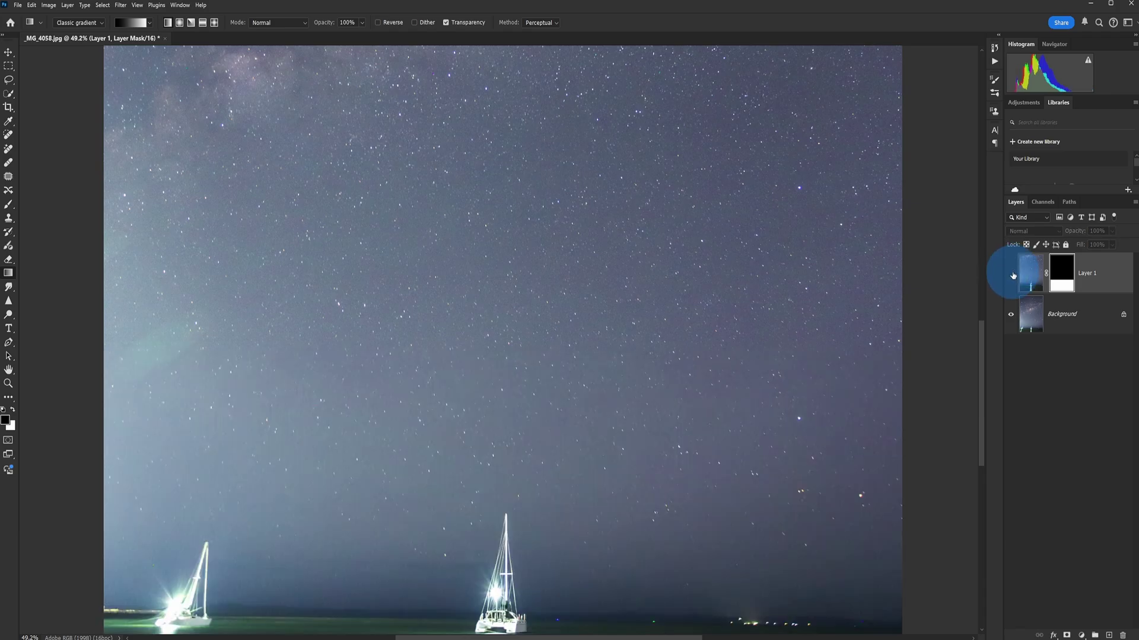
Show Layer 1 again, duplicate it together with its mask, and hide the duplicate.
left_click(1008, 274)
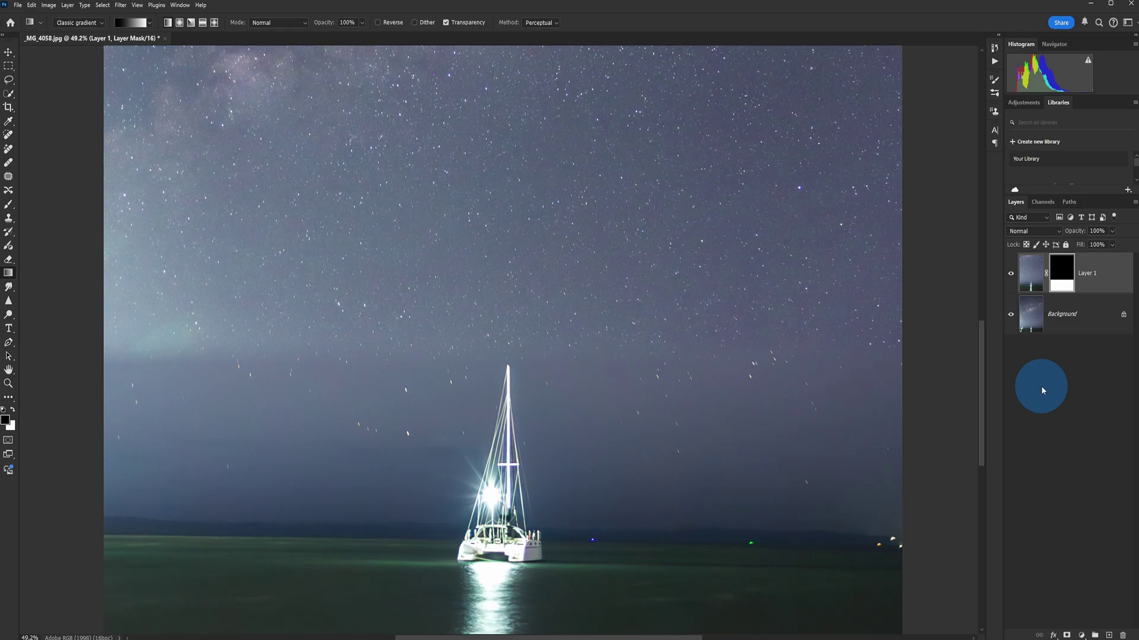
left_click(1032, 273)
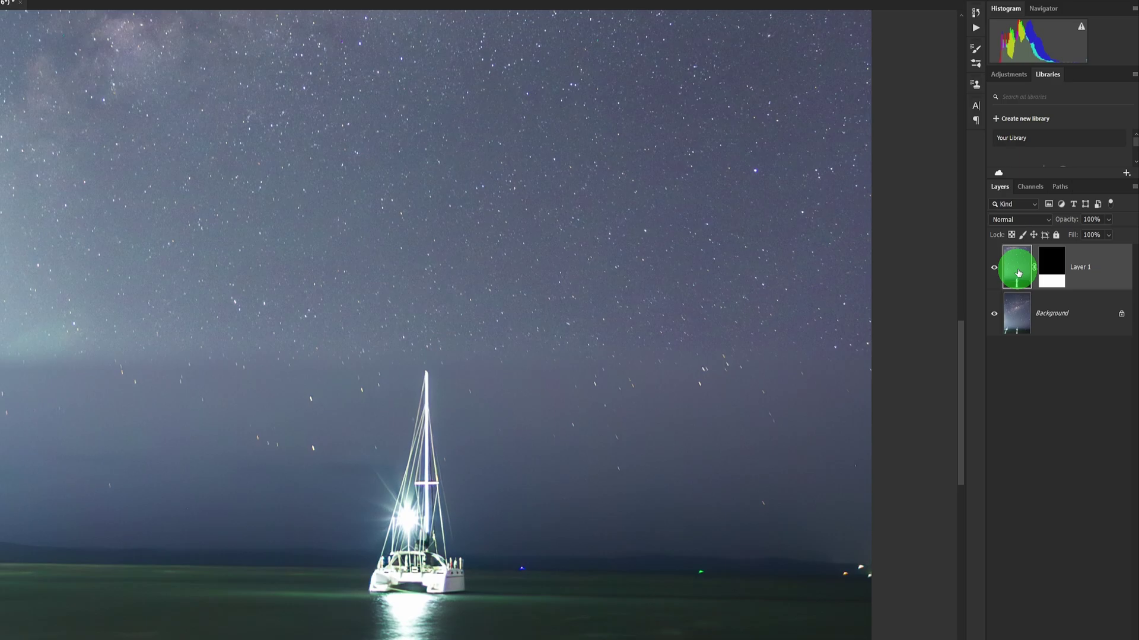
key("ctrl+j")
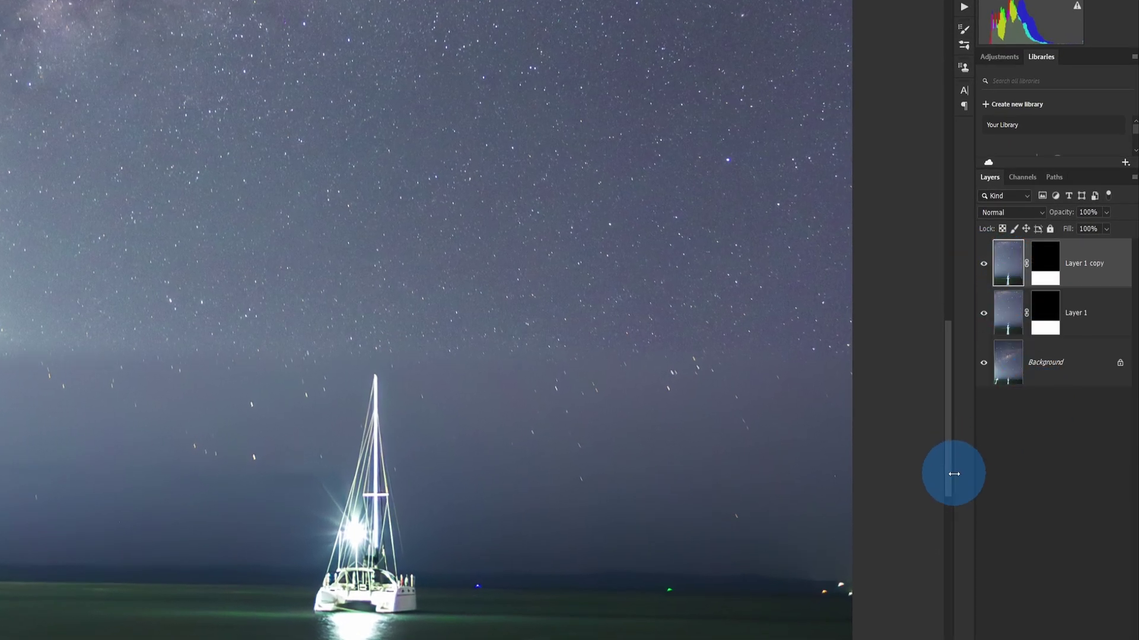
left_click(983, 264)
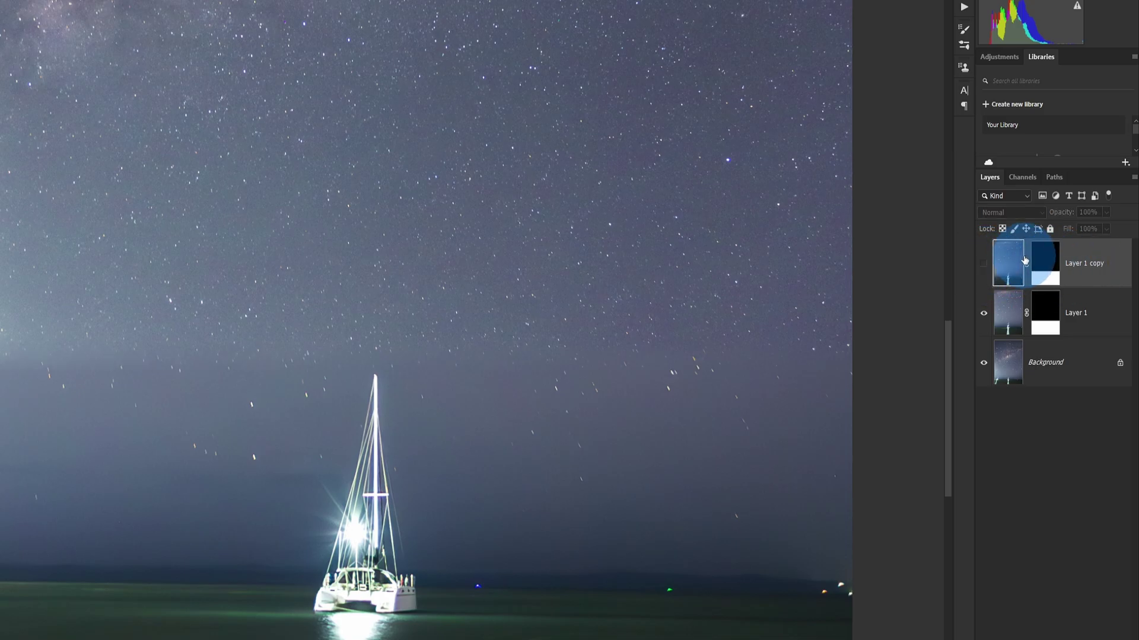
Set the blend mode of the original Layer 1 to Lighten, comparing it against the Background beforehand.
left_click(1014, 321)
left_click(1013, 321)
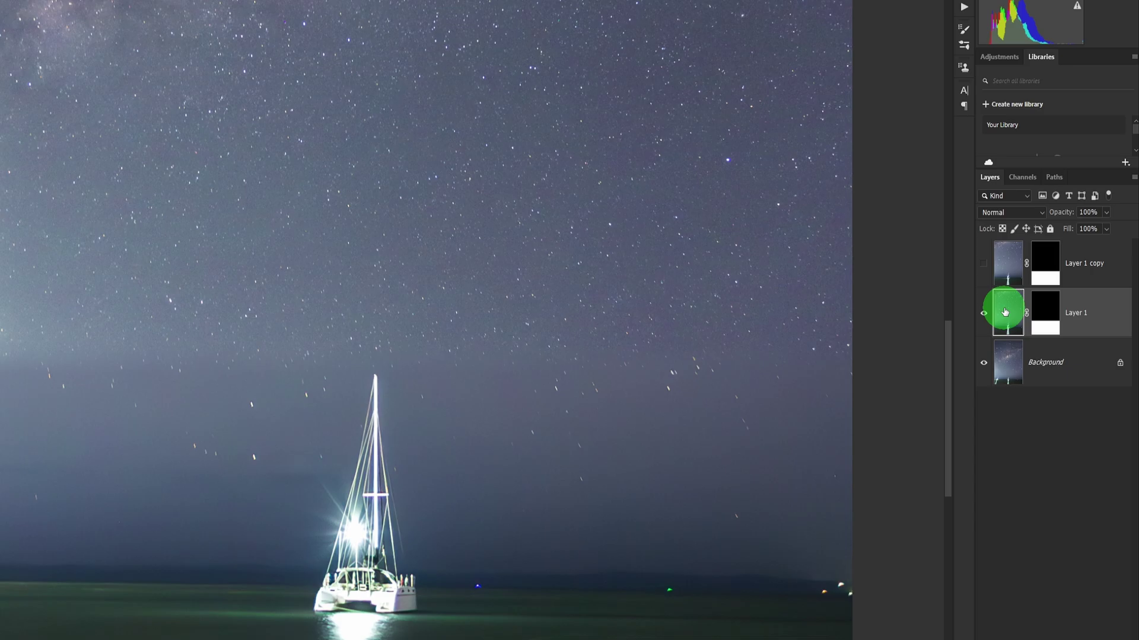
left_click(984, 312)
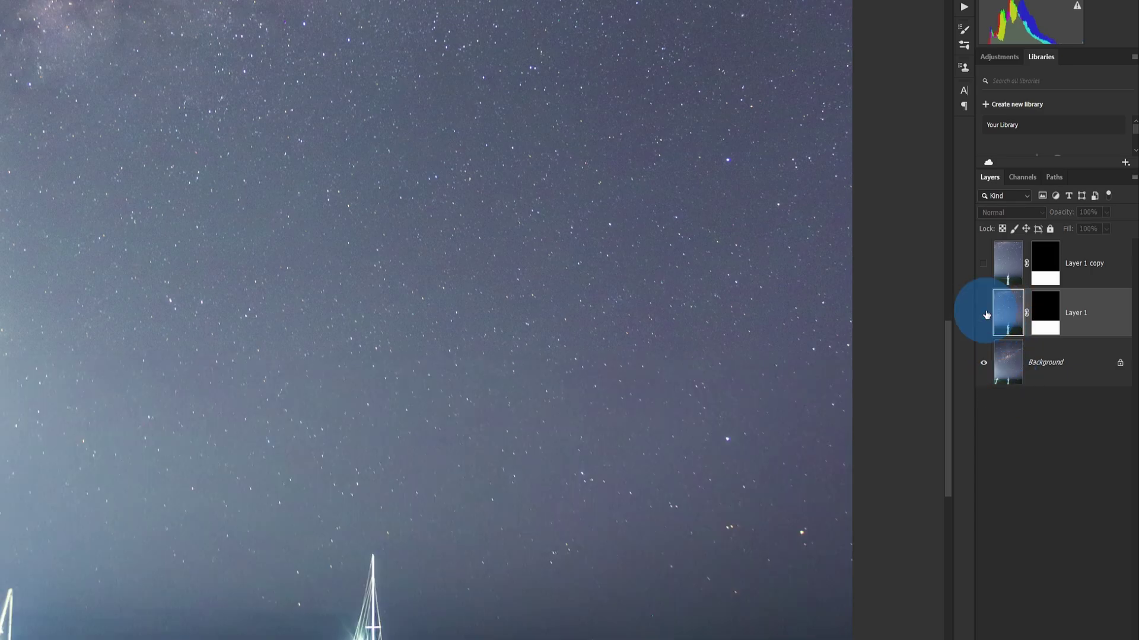
left_click(1010, 377)
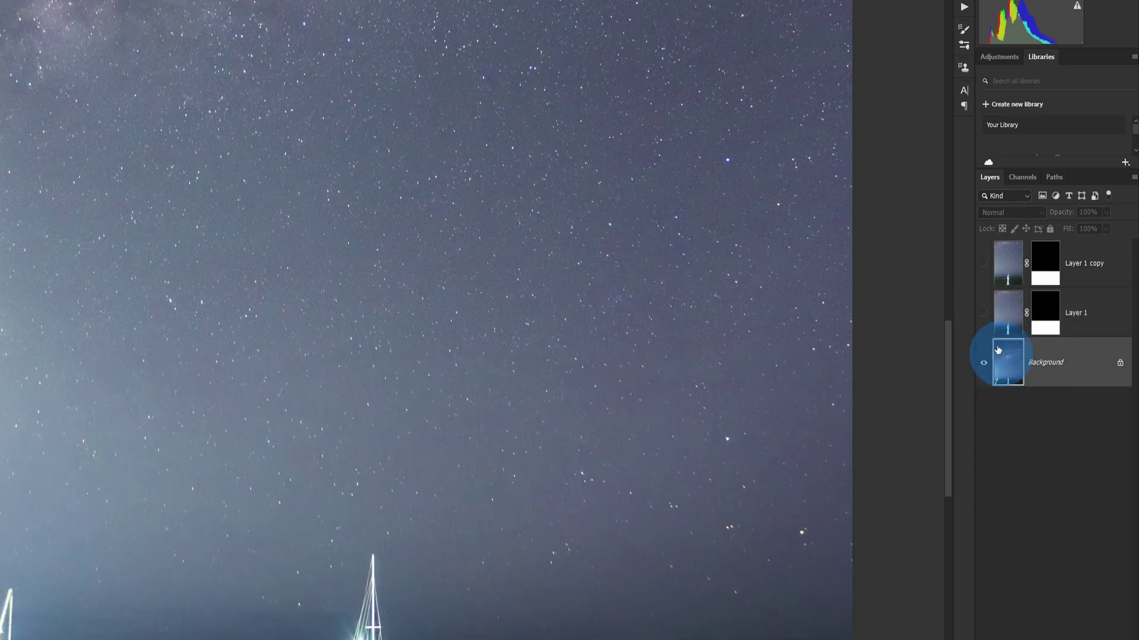
left_click(984, 312)
left_click(1002, 313)
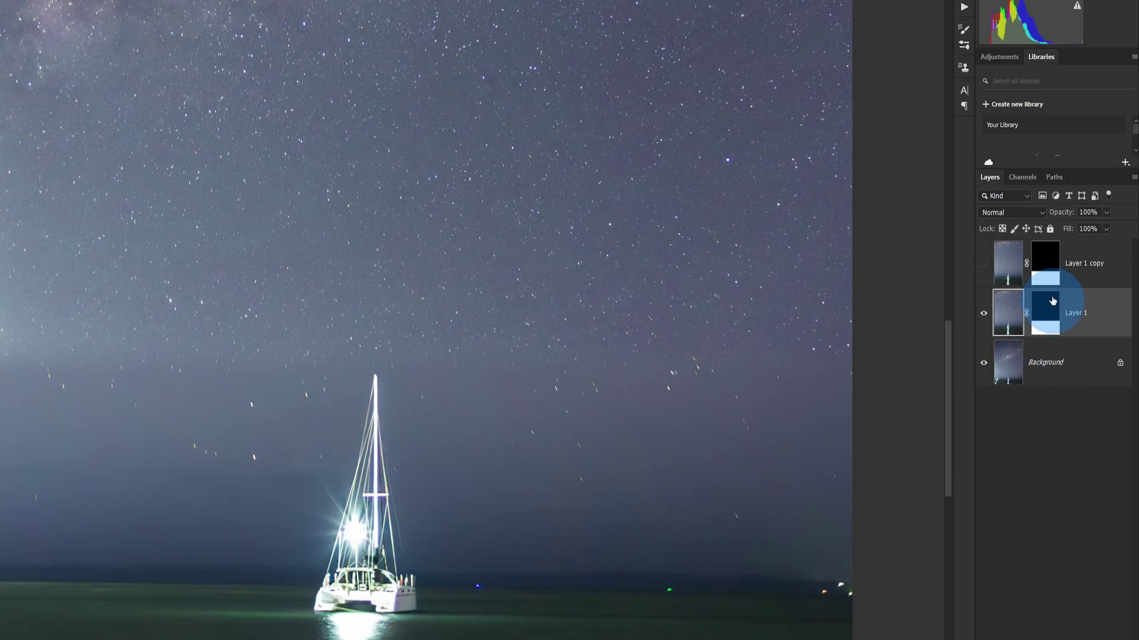
left_click(1043, 213)
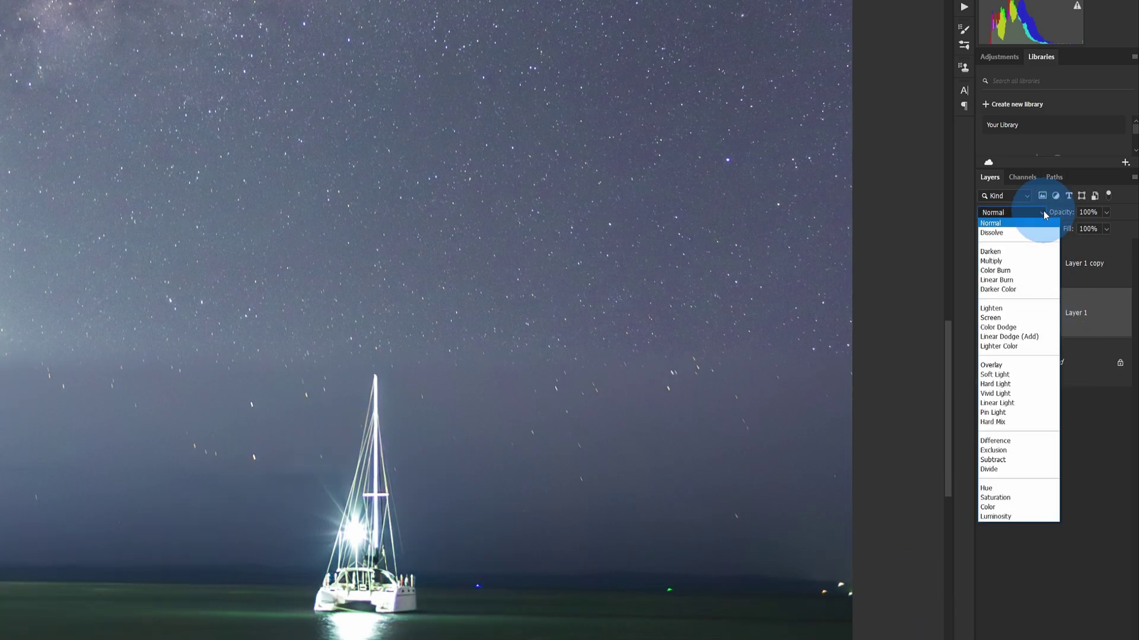
left_click(1044, 214)
left_click(1039, 212)
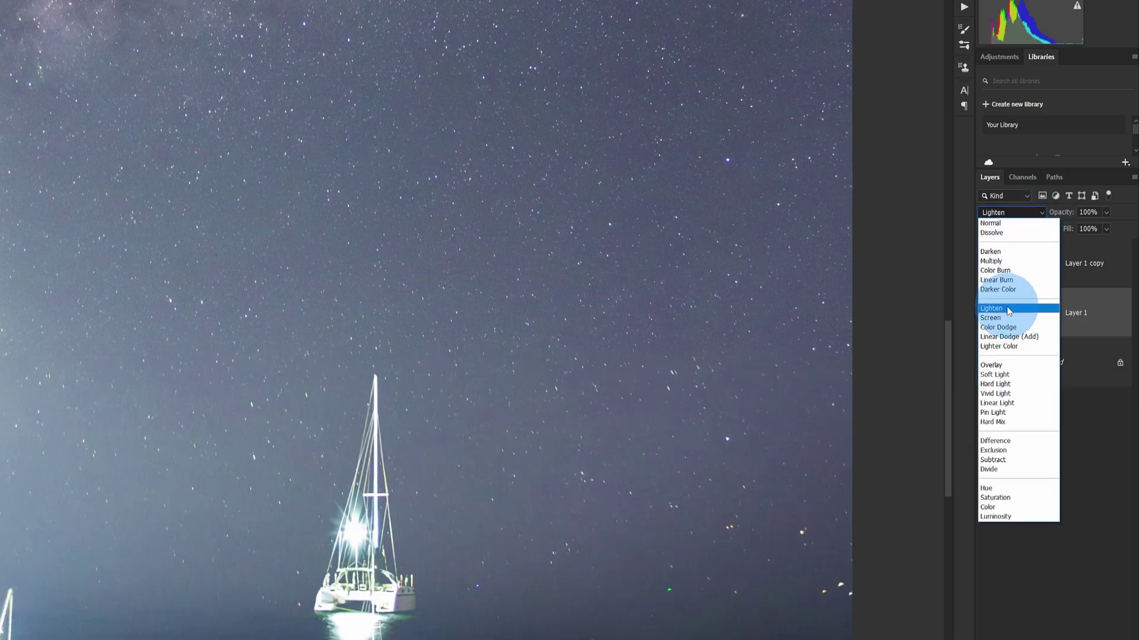
left_click(1008, 309)
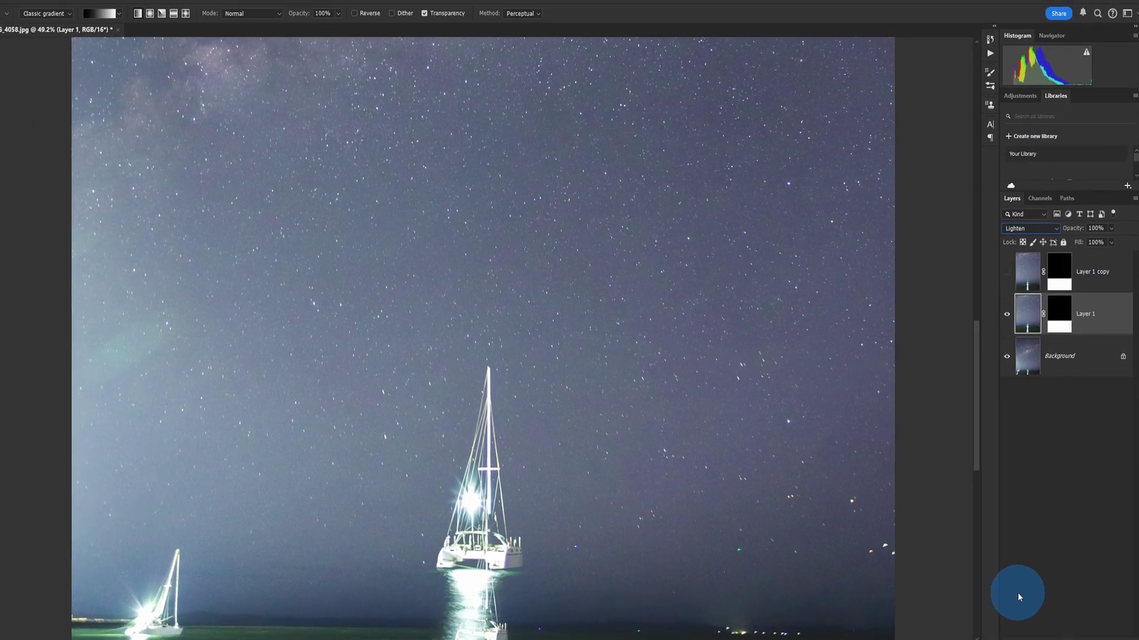
Compare the Lighten blend around both boats and the horizon with Layer 1 copy hidden and shown.
left_click(1007, 272)
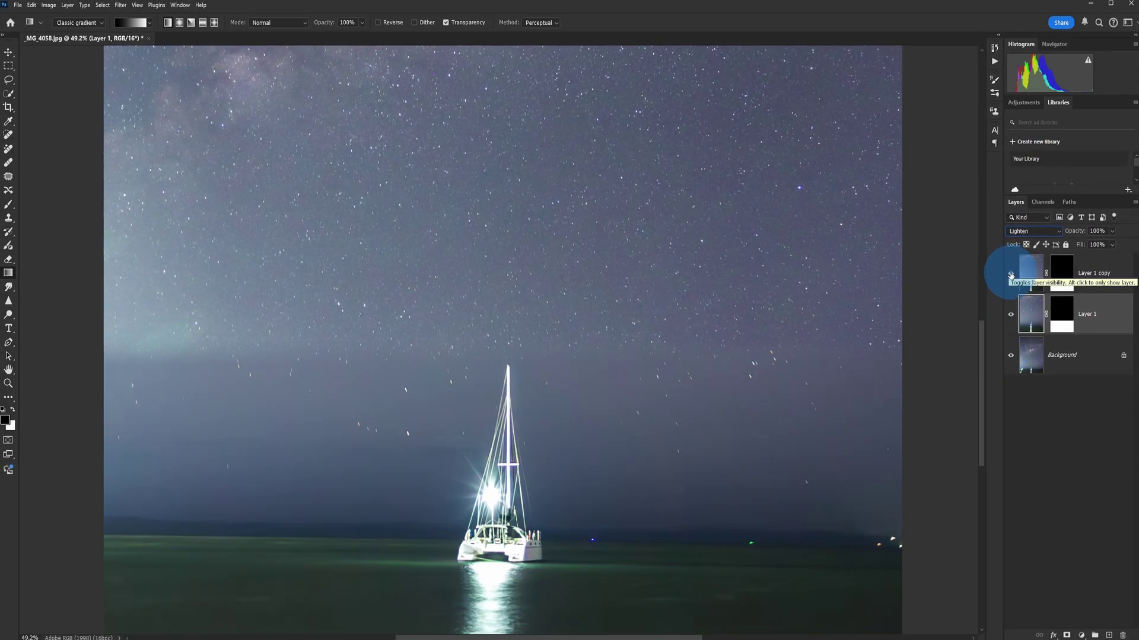
left_click(1010, 274)
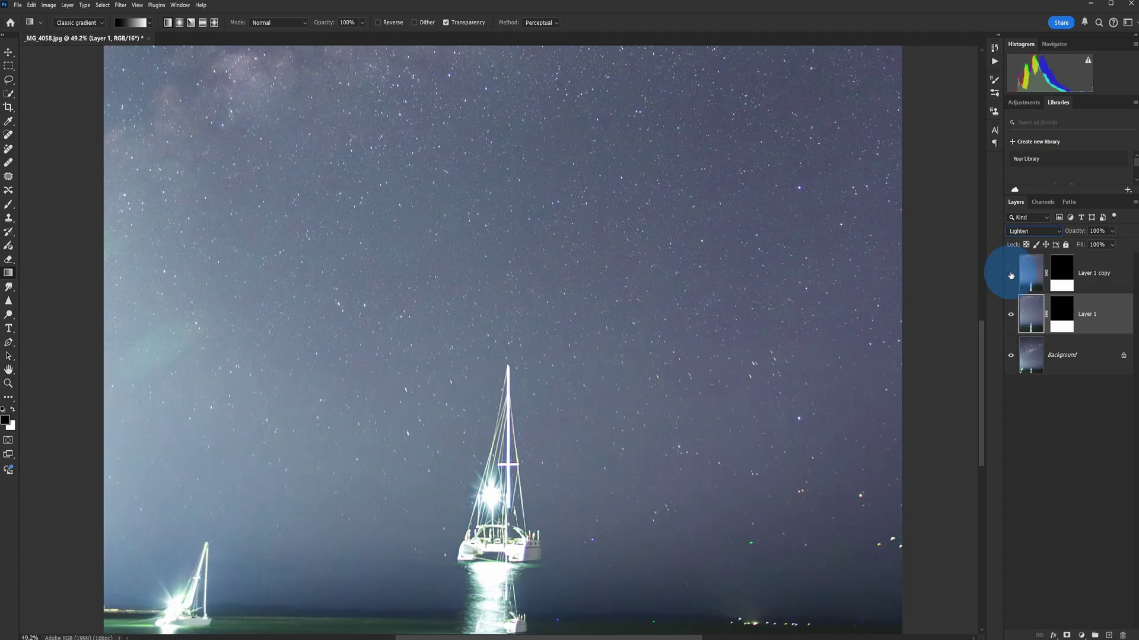
left_click(1033, 323)
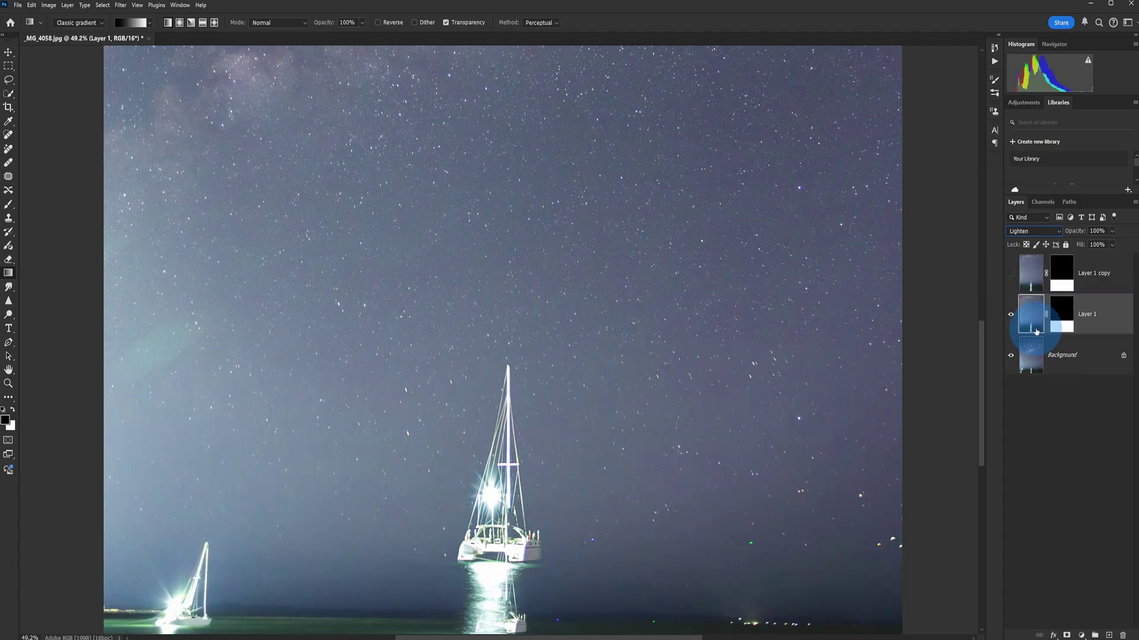
left_click_drag(981, 357, 973, 394)
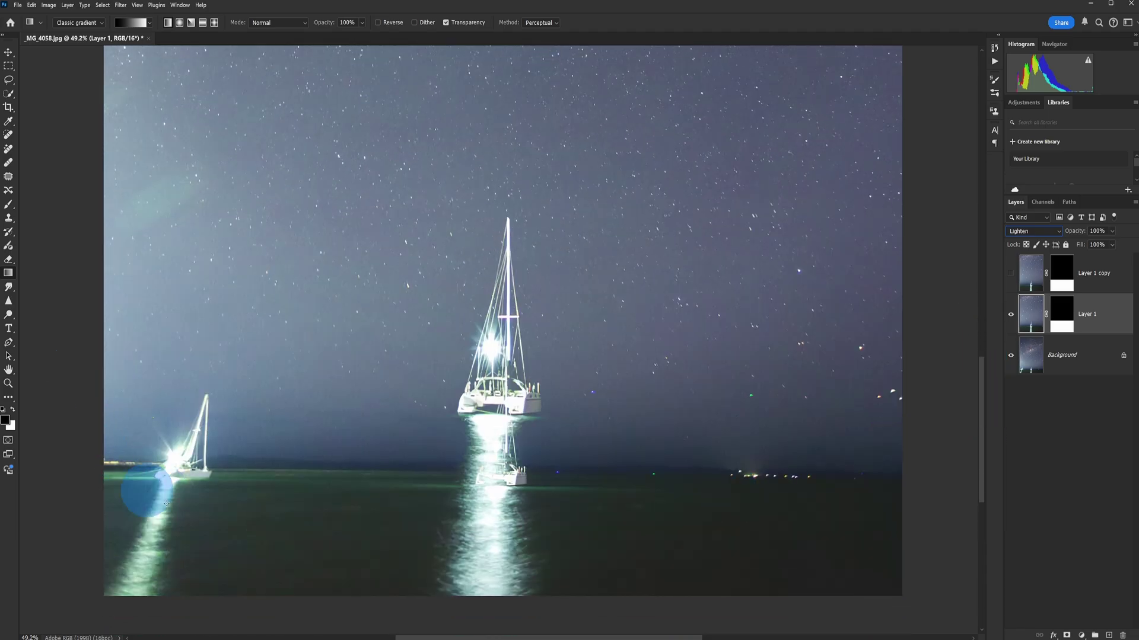
left_click(546, 501)
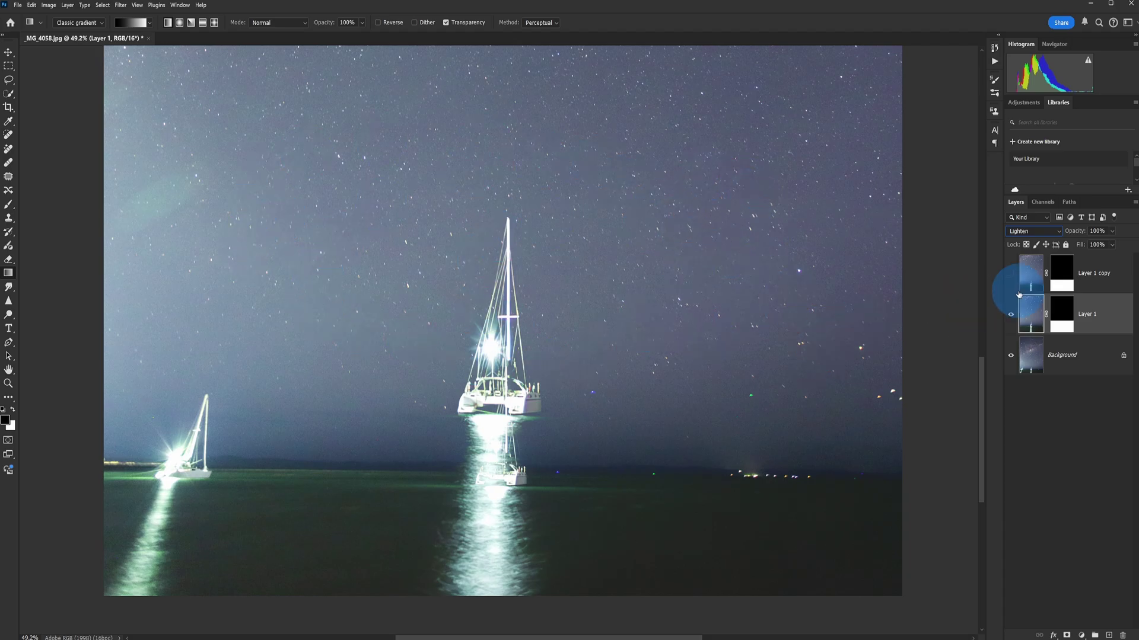
left_click(1011, 274)
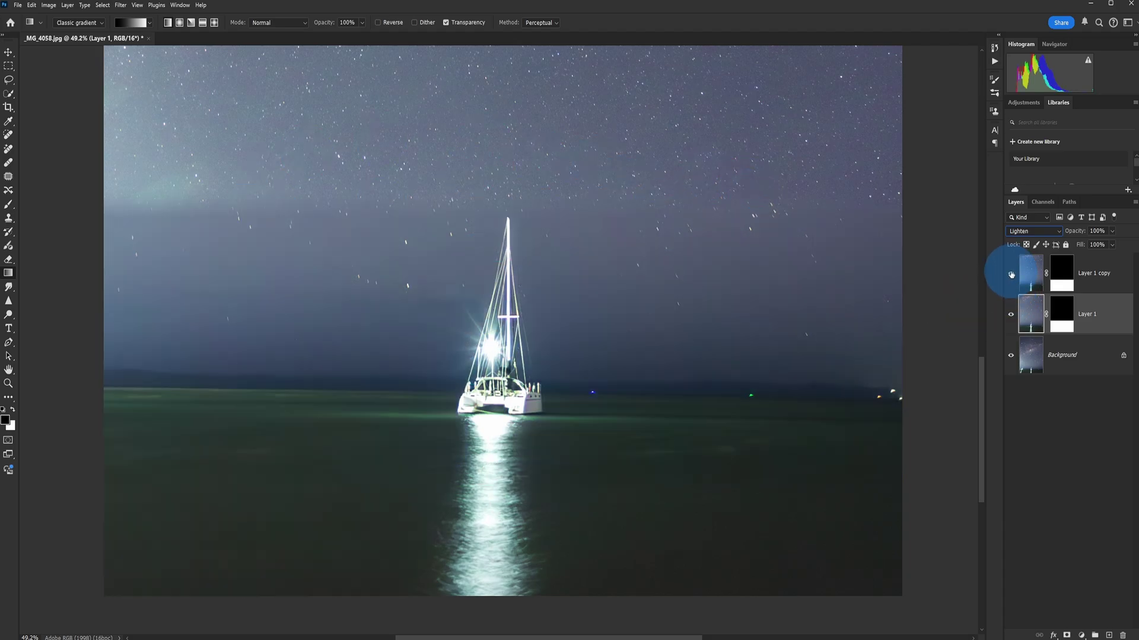
left_click(1011, 274)
left_click(1011, 275)
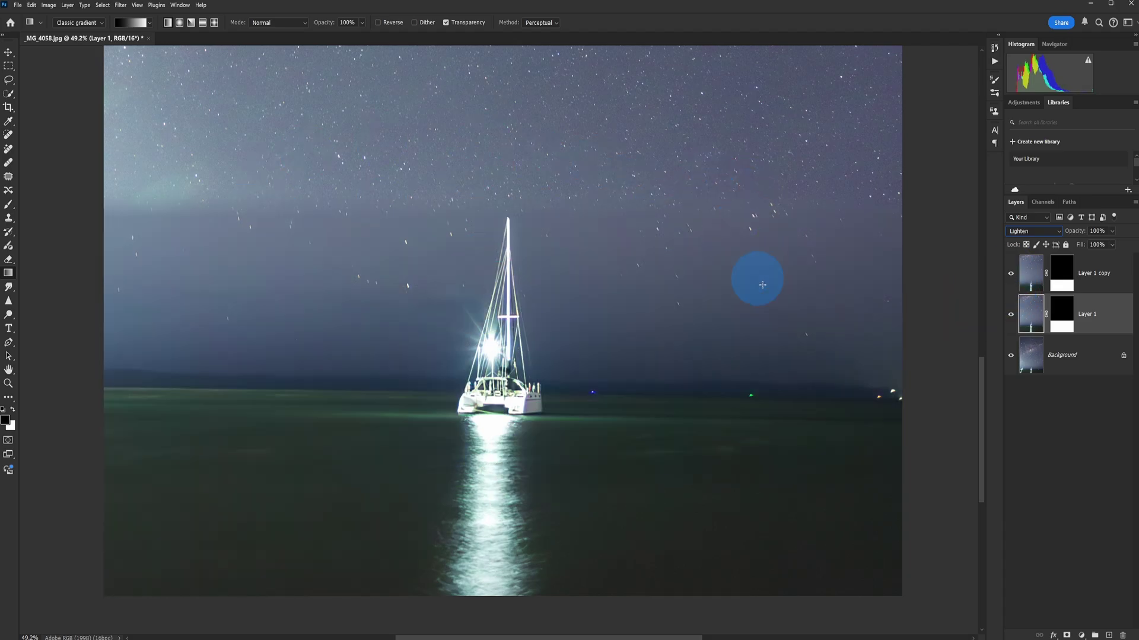
left_click(1010, 273)
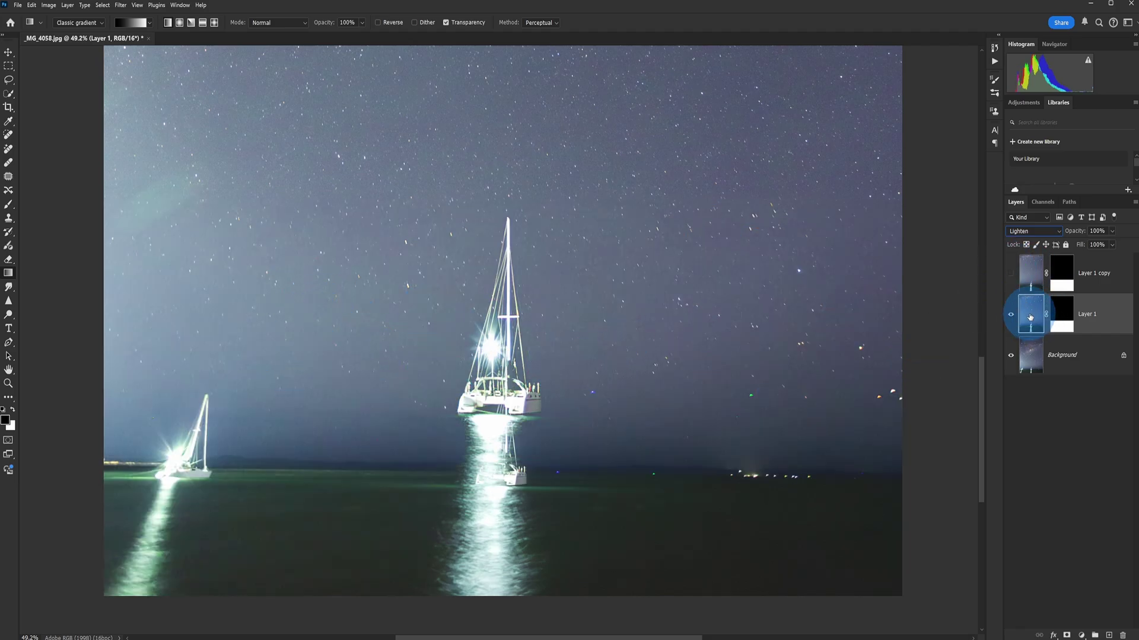
left_click(1011, 275)
Paint black over the sky down to the horizon on Layer 1 copy's mask, using a large soft brush at 100% opacity.
left_click(1036, 277)
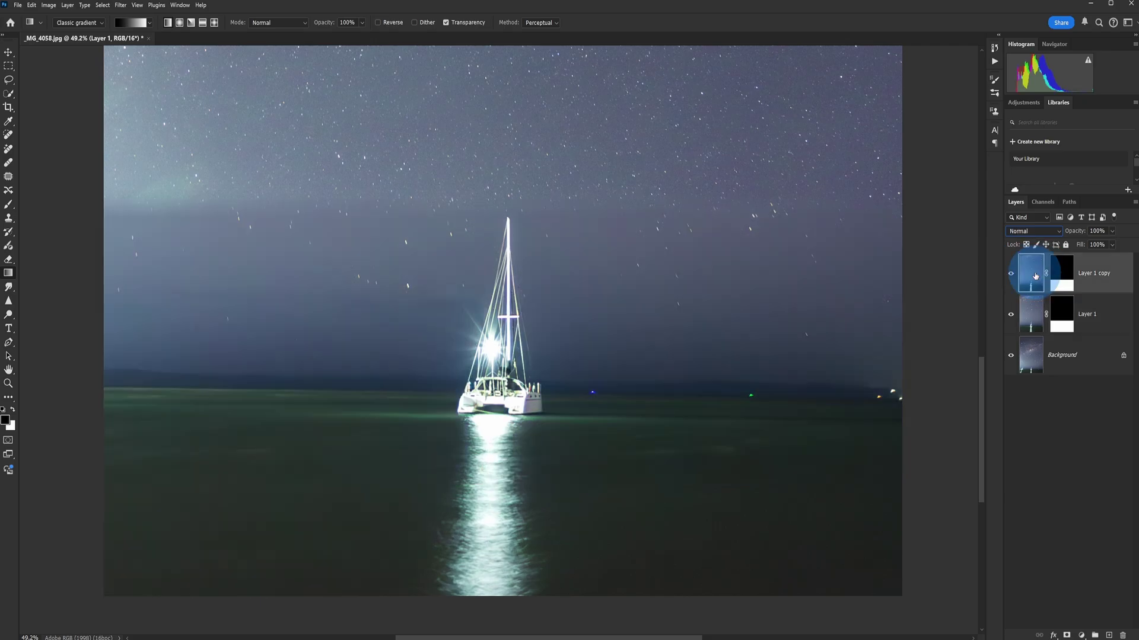
left_click(1068, 271)
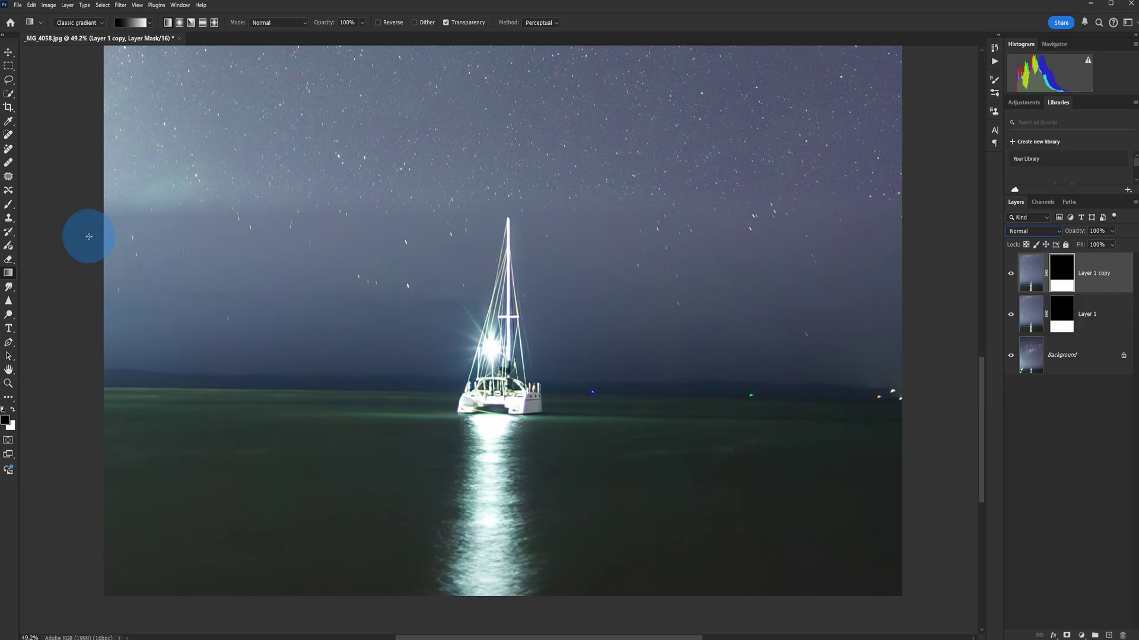
left_click(9, 207)
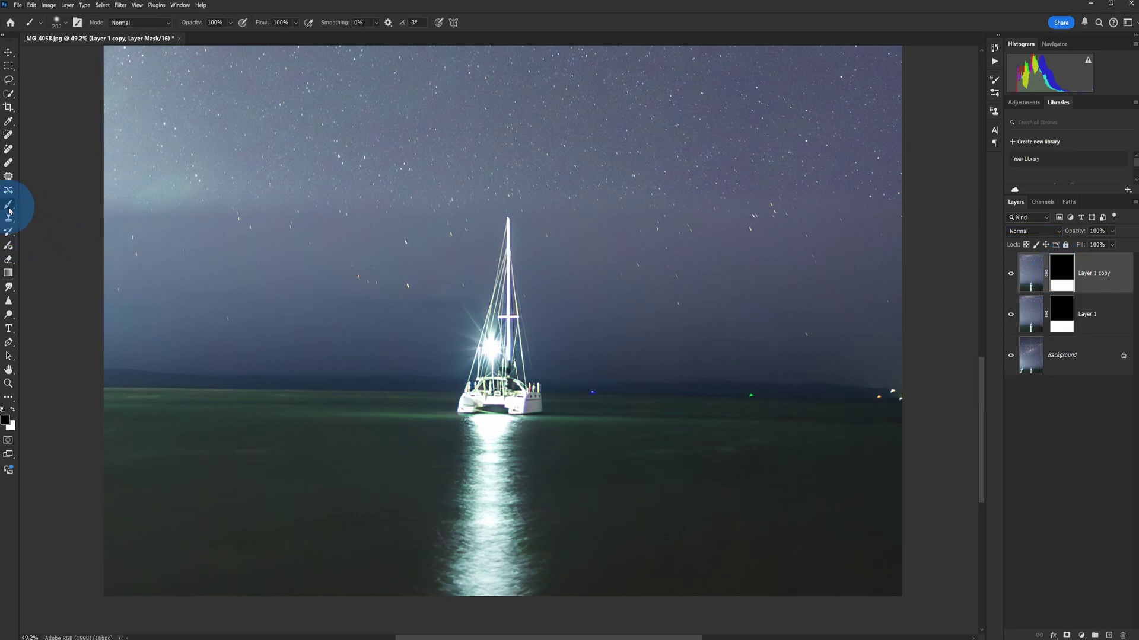
left_click(230, 23)
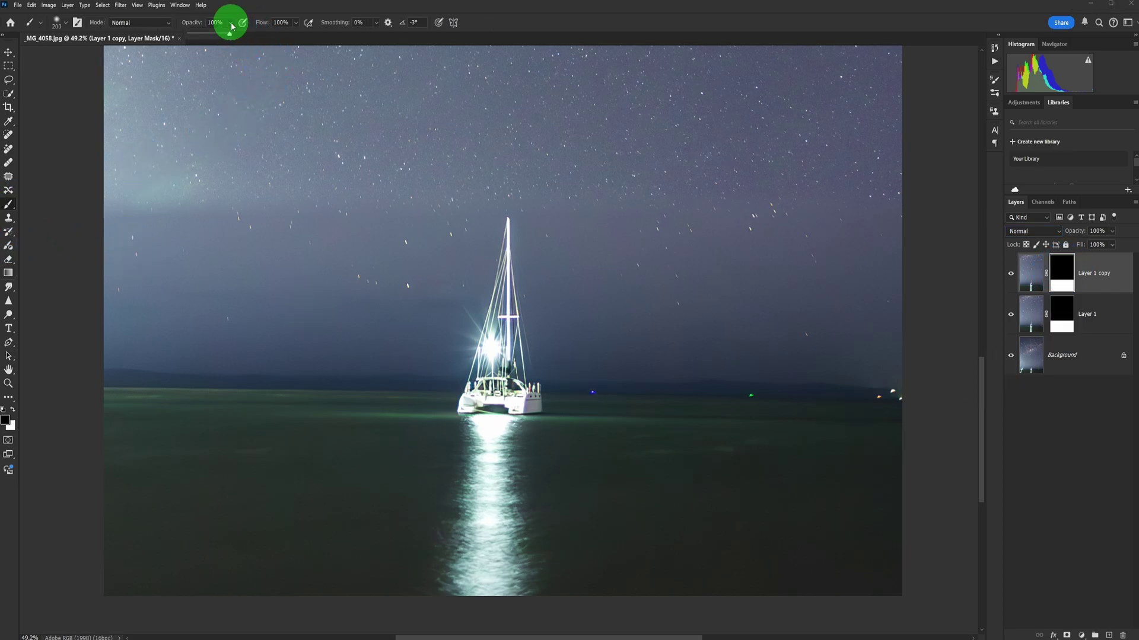
key("bracketright")
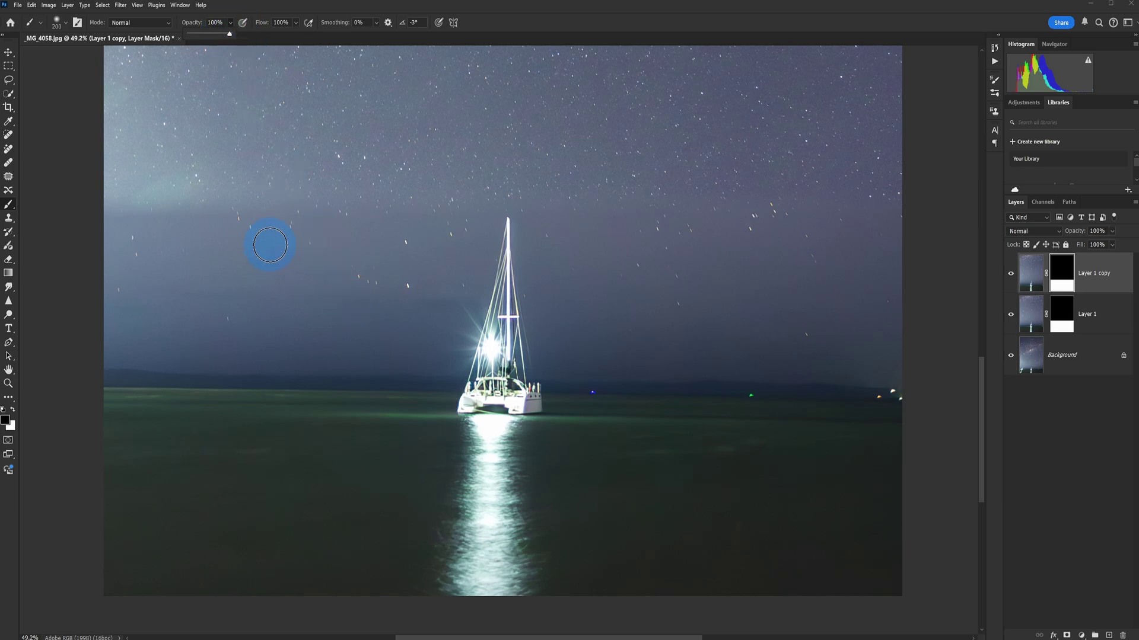
left_click(244, 267)
mouse_move(351, 178)
left_mouse_down()
mouse_move(437, 170)
mouse_move(374, 168)
mouse_move(752, 186)
mouse_move(247, 170)
mouse_move(89, 184)
mouse_move(558, 170)
mouse_move(913, 185)
mouse_move(793, 206)
mouse_move(145, 222)
mouse_move(926, 212)
mouse_move(191, 211)
left_mouse_up()
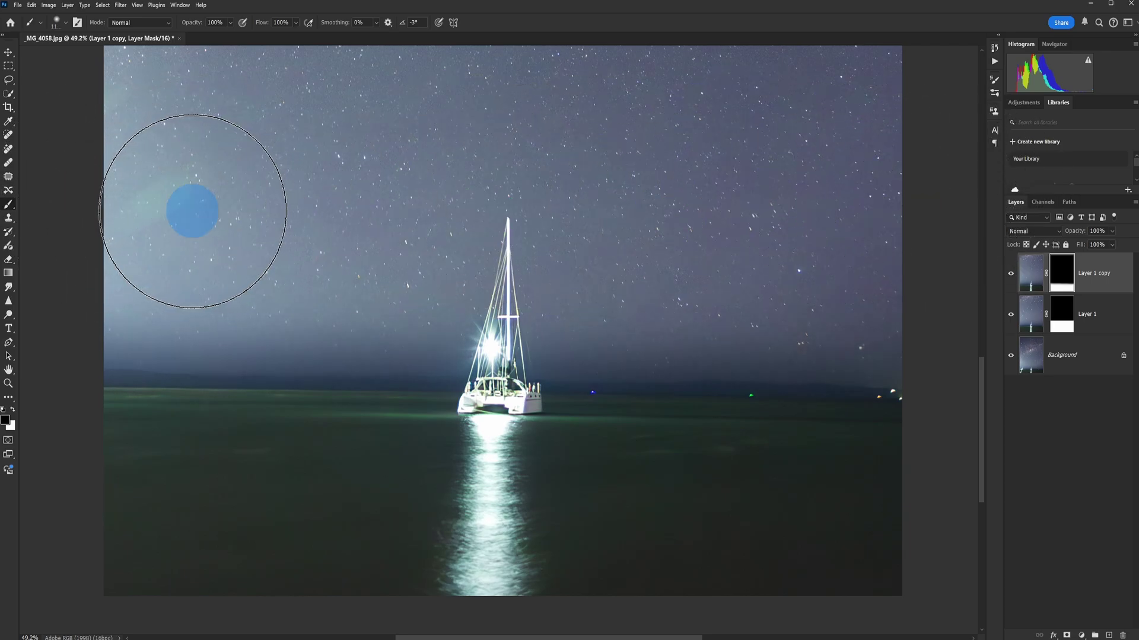
Check the painted mask's effect on the sky and sea by repeatedly hiding and showing Layer 1 copy.
left_click(1012, 277)
left_click(1011, 276)
left_click(1011, 276)
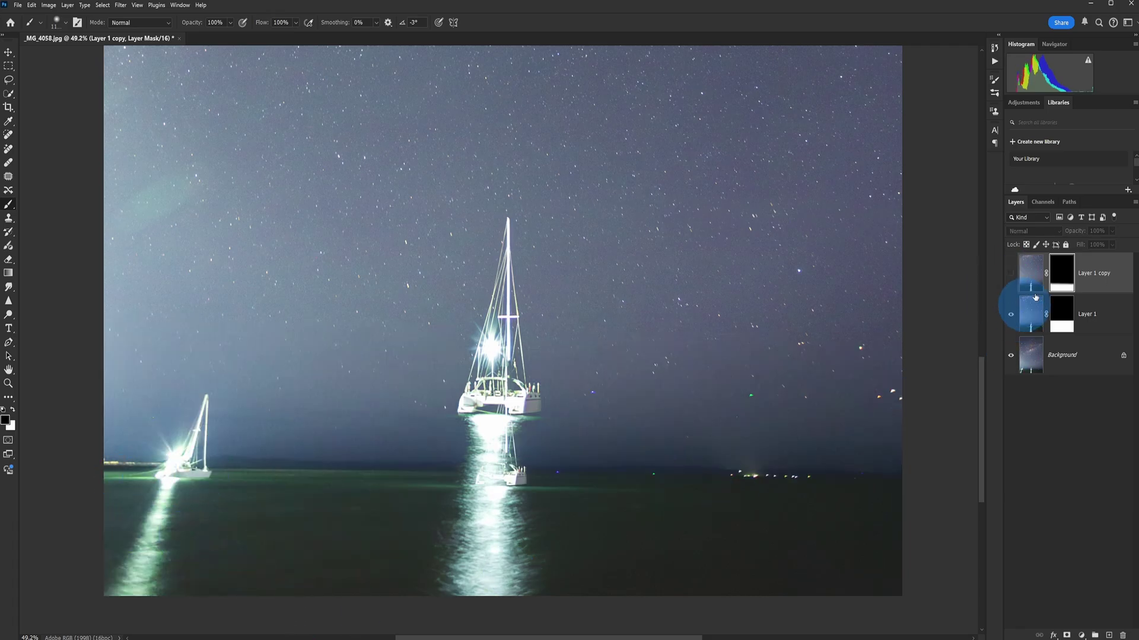
left_click(1010, 275)
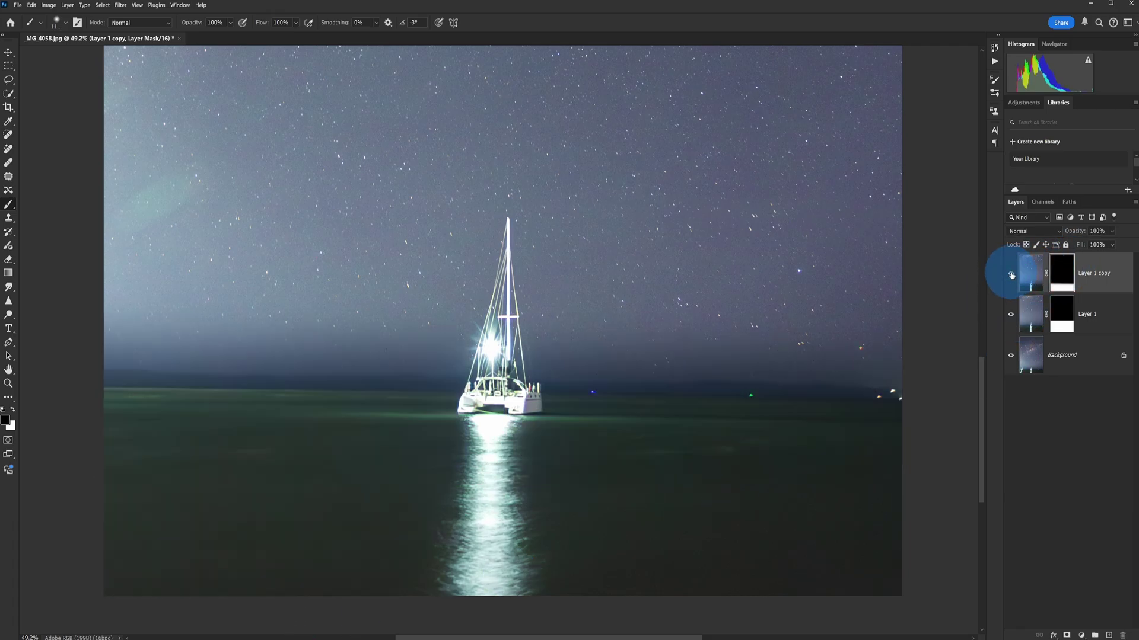
left_click(1011, 276)
left_click(1011, 277)
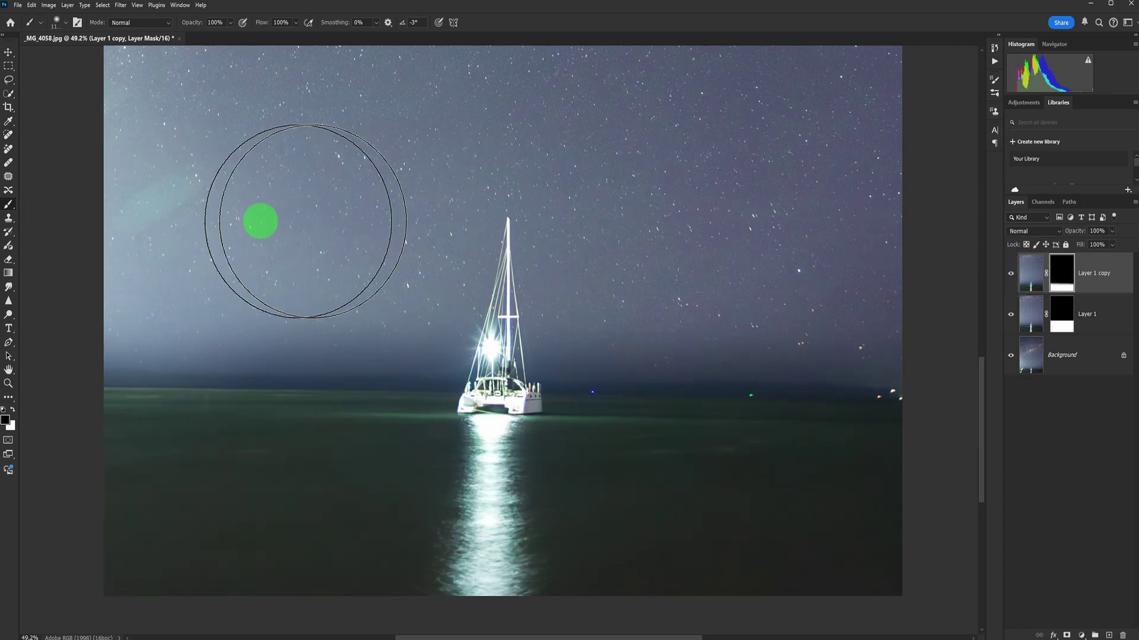
Try painting black down the left side of the sea on Layer 1 copy's mask, and restore the area with white.
mouse_move(190, 243)
left_mouse_down()
mouse_move(204, 457)
mouse_move(265, 560)
mouse_move(282, 560)
mouse_move(211, 554)
left_mouse_up()
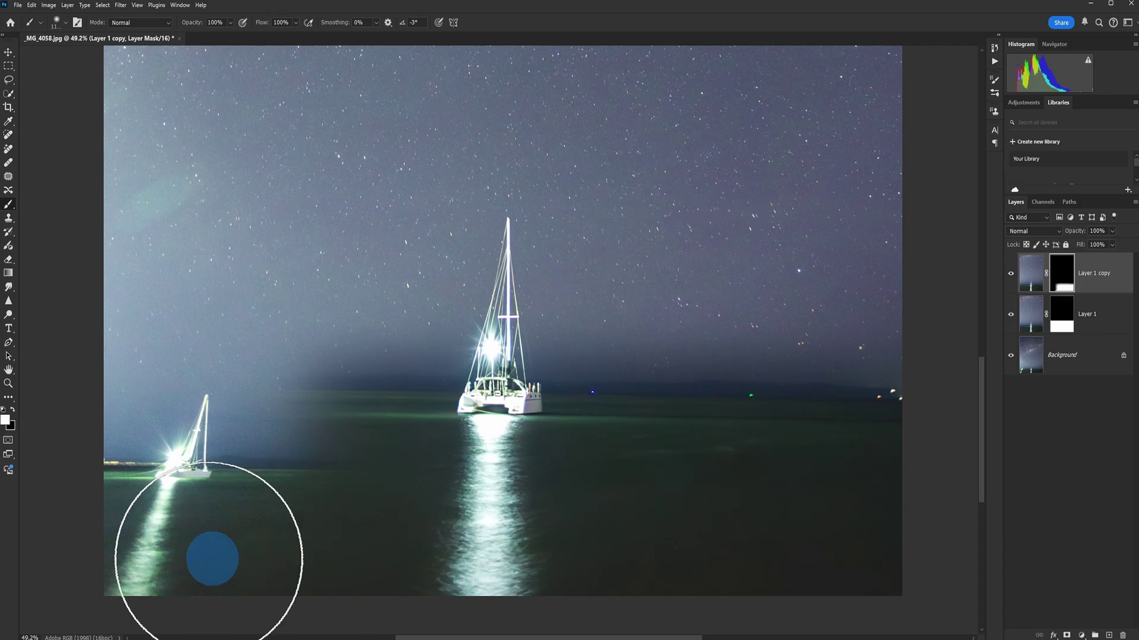
key("ctrl+z")
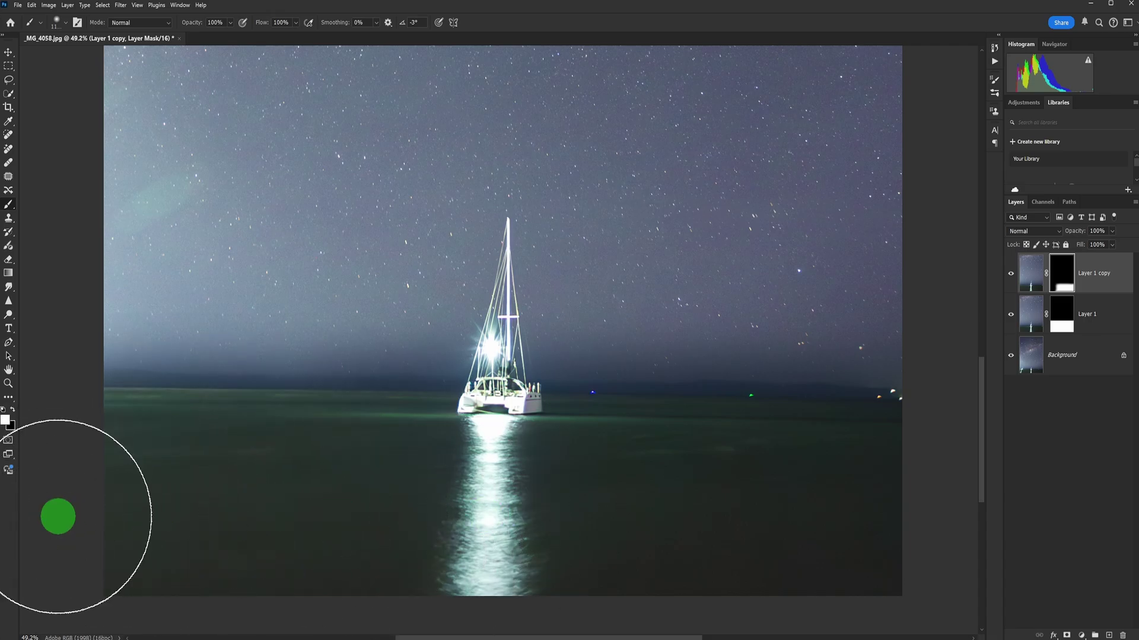
left_click(409, 485)
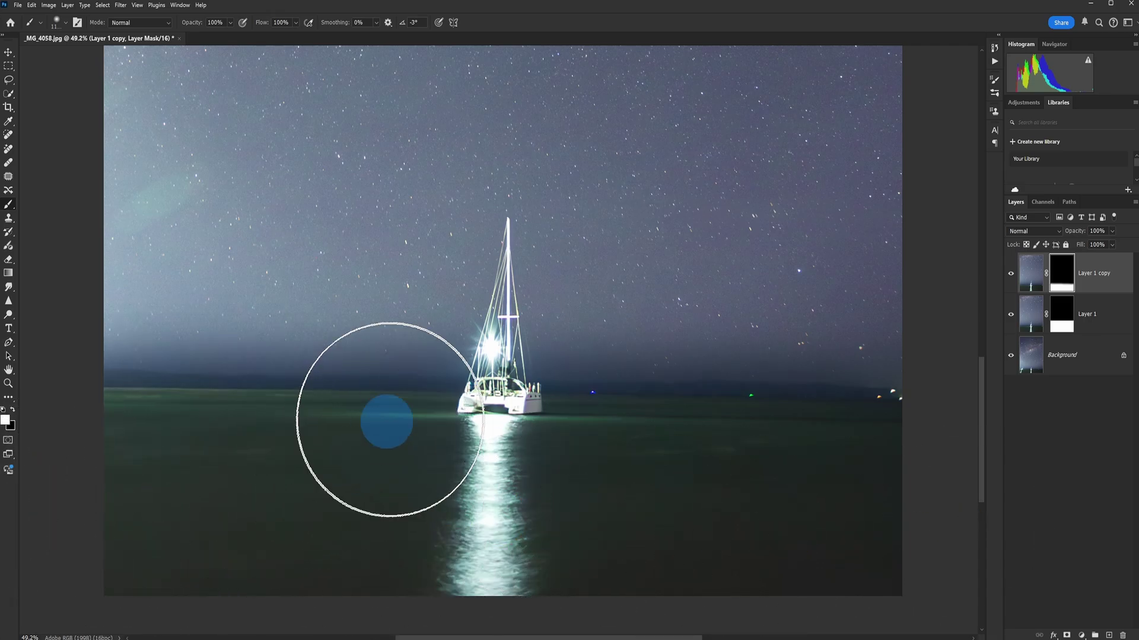
Paint white across the bottom of Layer 1 copy's mask with a much larger soft brush to soften the horizon transition.
scroll(394, 433, "down", 5)
left_click_drag(586, 622, 564, 609)
left_click_drag(661, 593, 537, 625)
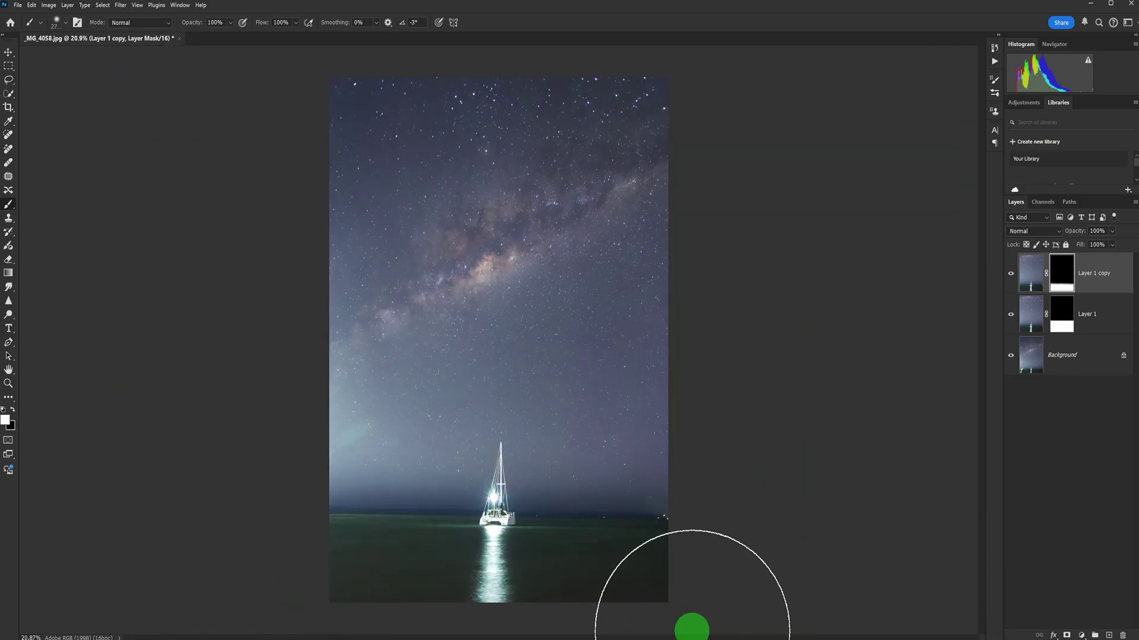
Inspect the sailboat and horizon up close, hiding and showing Layer 1 copy and Layer 1 in turn.
scroll(593, 547, "up", 5)
scroll(613, 582, "up", 2)
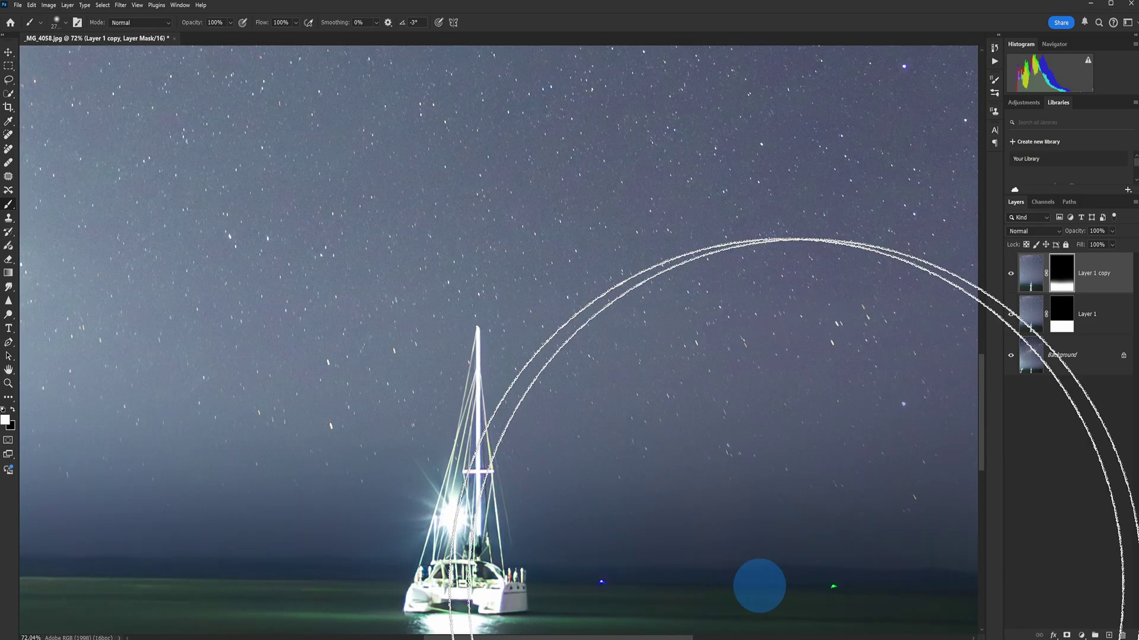
left_click(1011, 274)
left_click(1011, 273)
left_click(1011, 314)
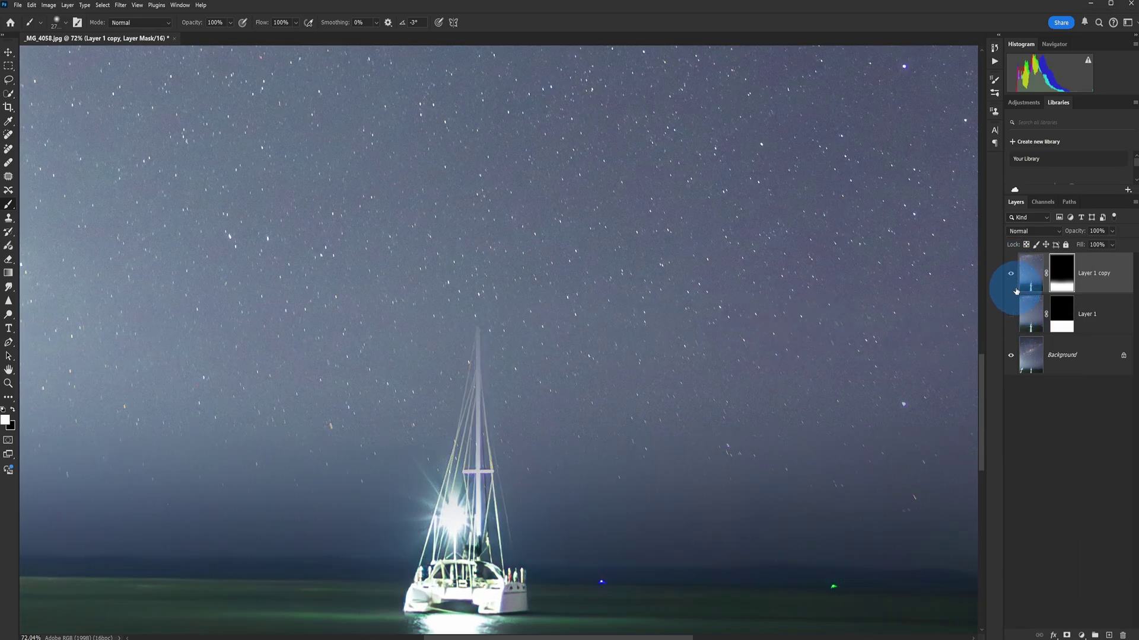
left_click(1011, 274)
left_click(1011, 274)
left_click(1011, 315)
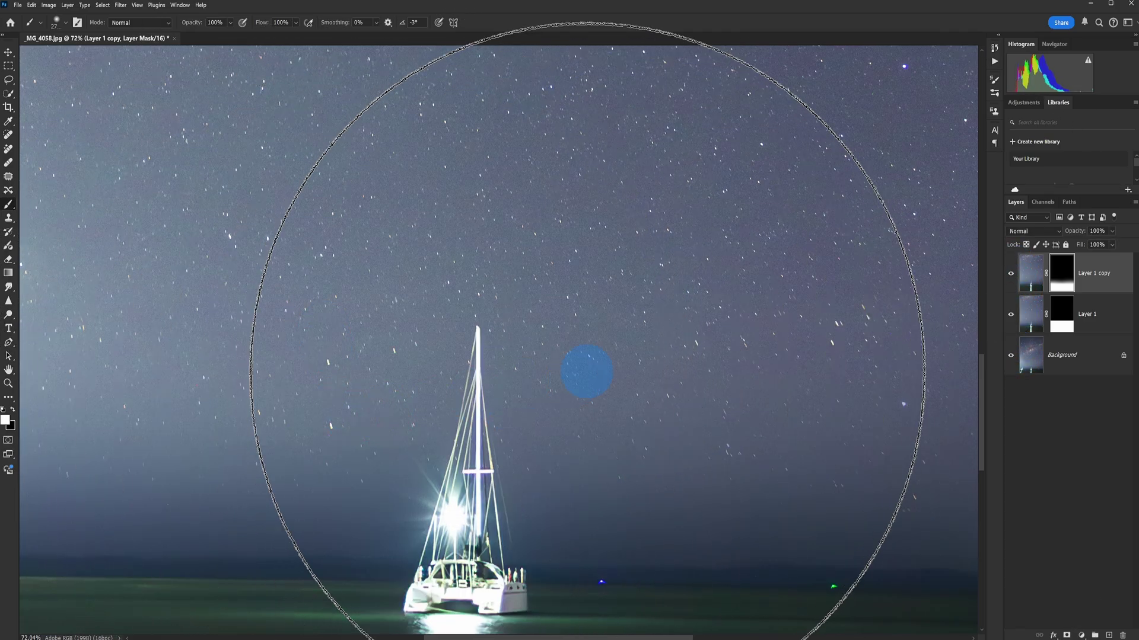
Paint black with a 200 px brush over the stars to the right of the mast on Layer 1's mask.
key("bracketleft")
key("bracketleft")
key("bracketleft")
key("bracketleft")
key("bracketleft")
key("bracketleft")
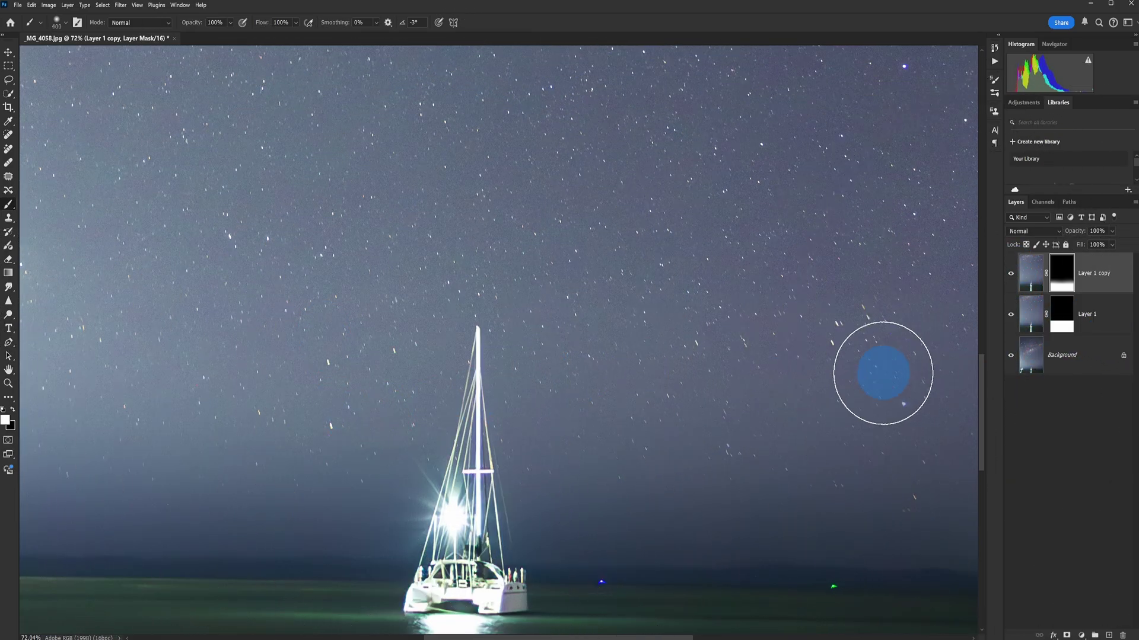
left_click(1061, 314)
key("bracketleft")
key("bracketleft")
key("bracketleft")
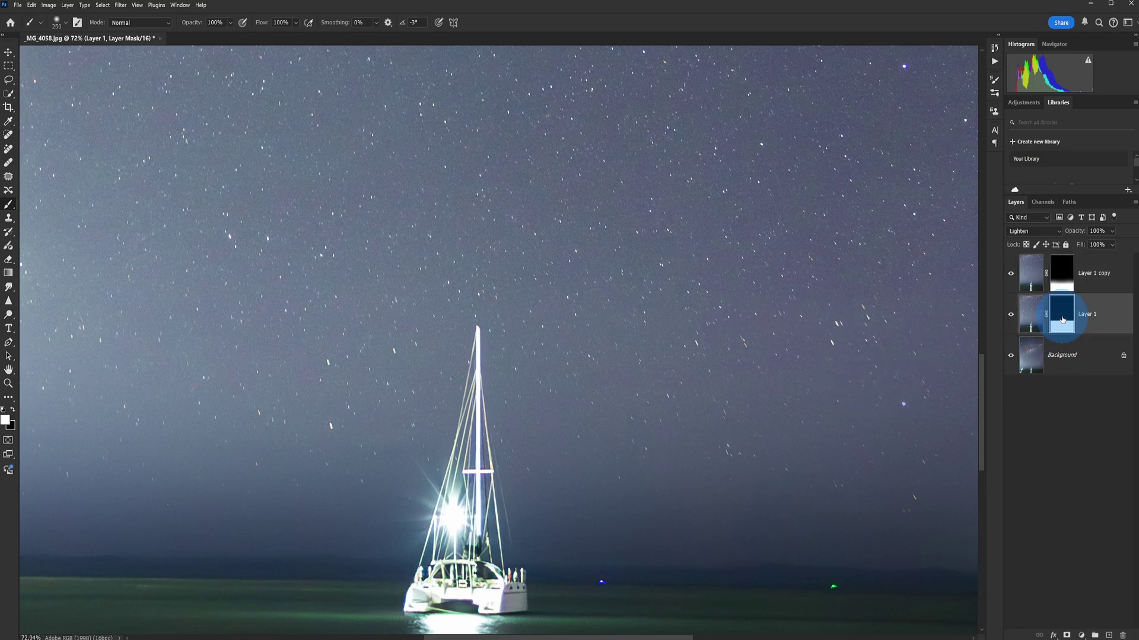
key("bracketleft")
left_click(13, 410)
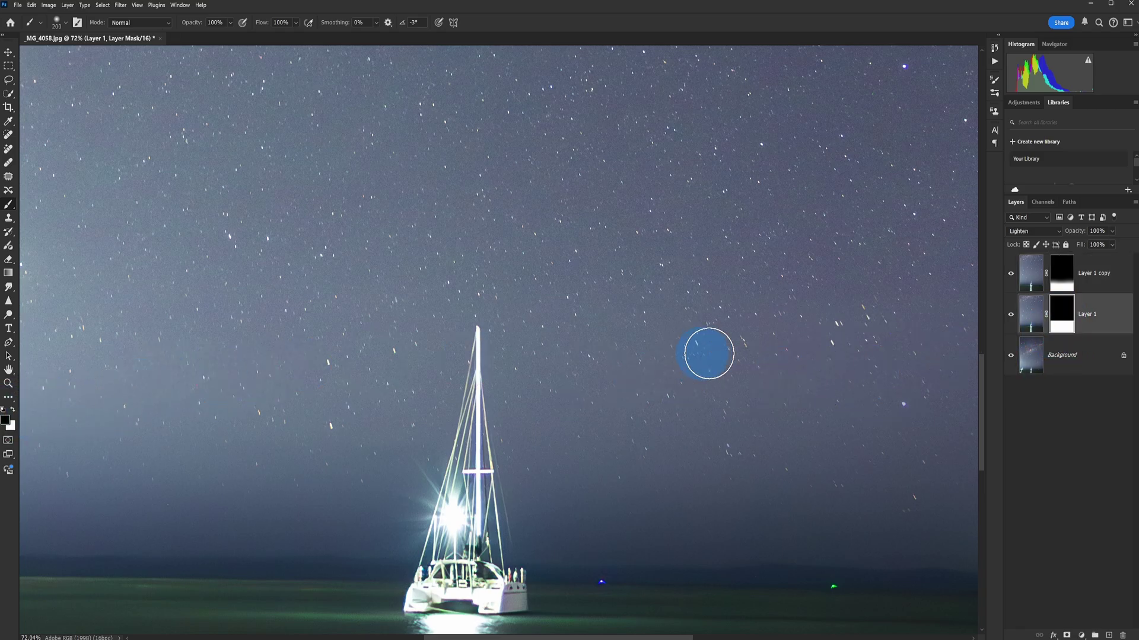
mouse_move(709, 354)
left_mouse_down()
mouse_move(809, 332)
mouse_move(846, 354)
mouse_move(826, 366)
left_mouse_up()
Paint black with a 150 px brush over the stars to the left of the sailboat's mast on Layer 1's mask.
key("bracketleft")
left_click_drag(315, 450, 330, 363)
left_click(273, 399)
left_click(1011, 354)
Check each layer's contribution across the whole image by hiding Layer 1 copy, toggling Layer 1, and showing both again.
key("ctrl+0")
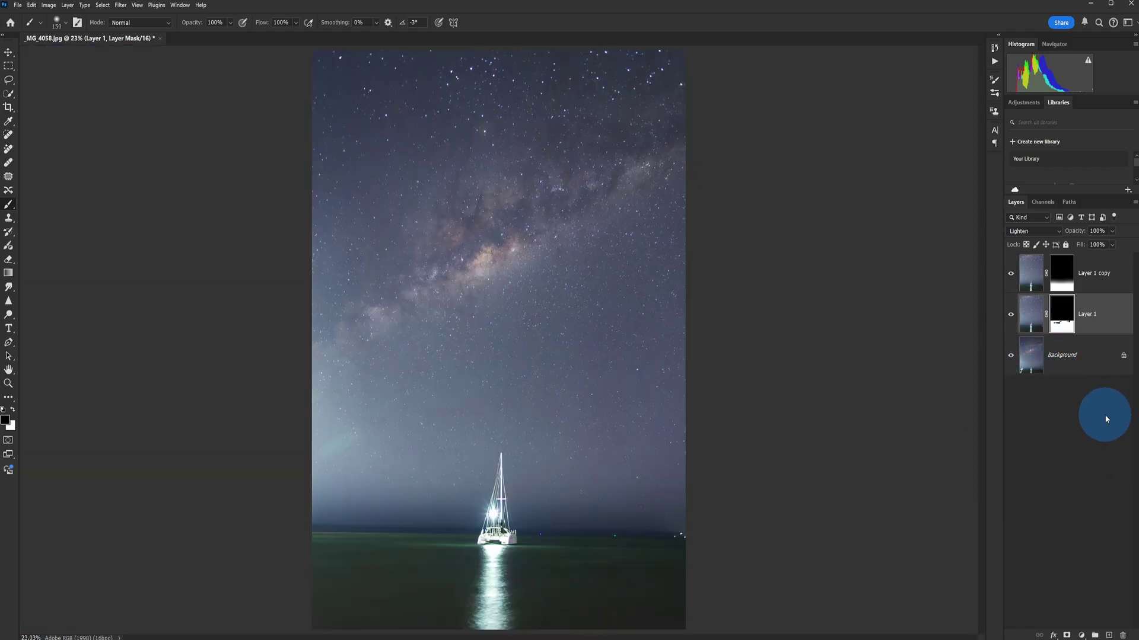
left_click(1010, 272)
left_click(1033, 316)
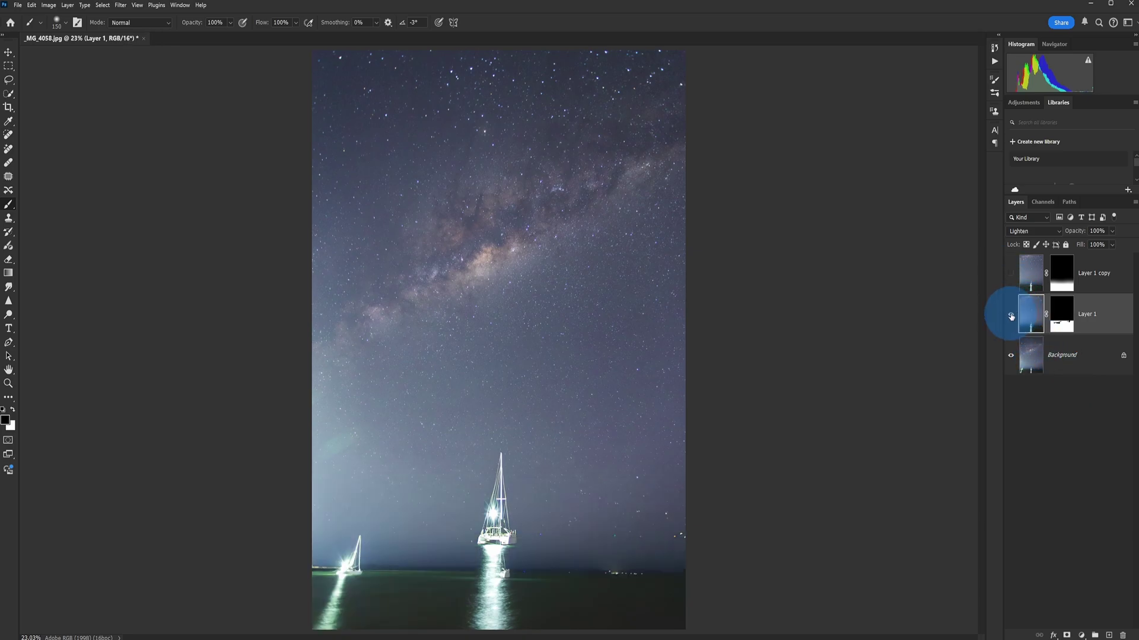
left_click(1010, 316)
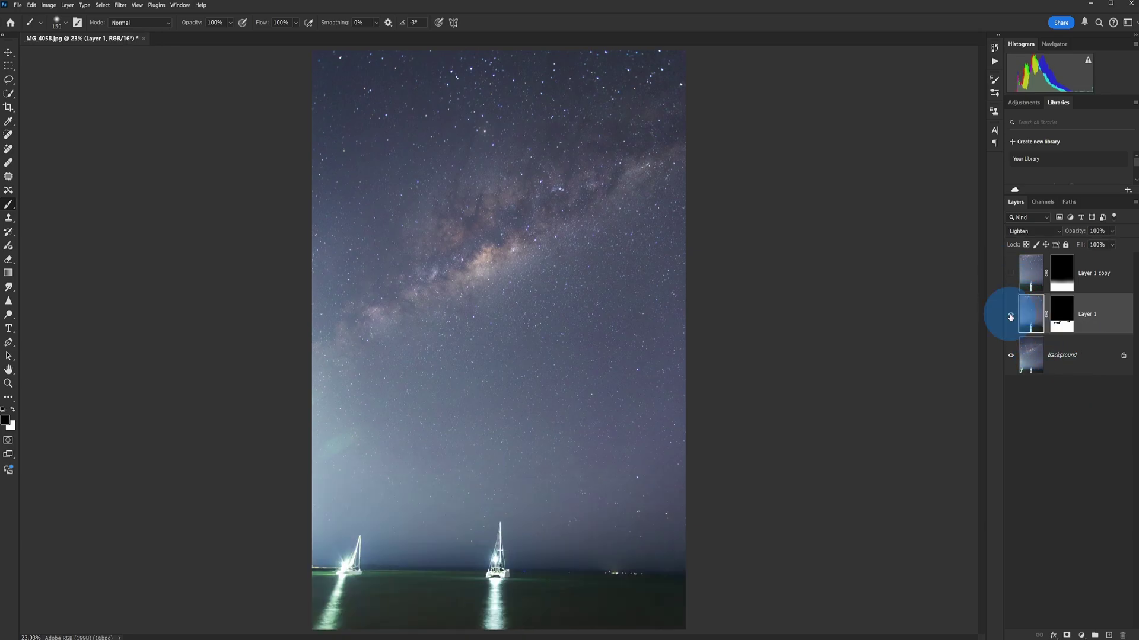
left_click(1011, 317)
left_click(1011, 317)
left_click(1011, 316)
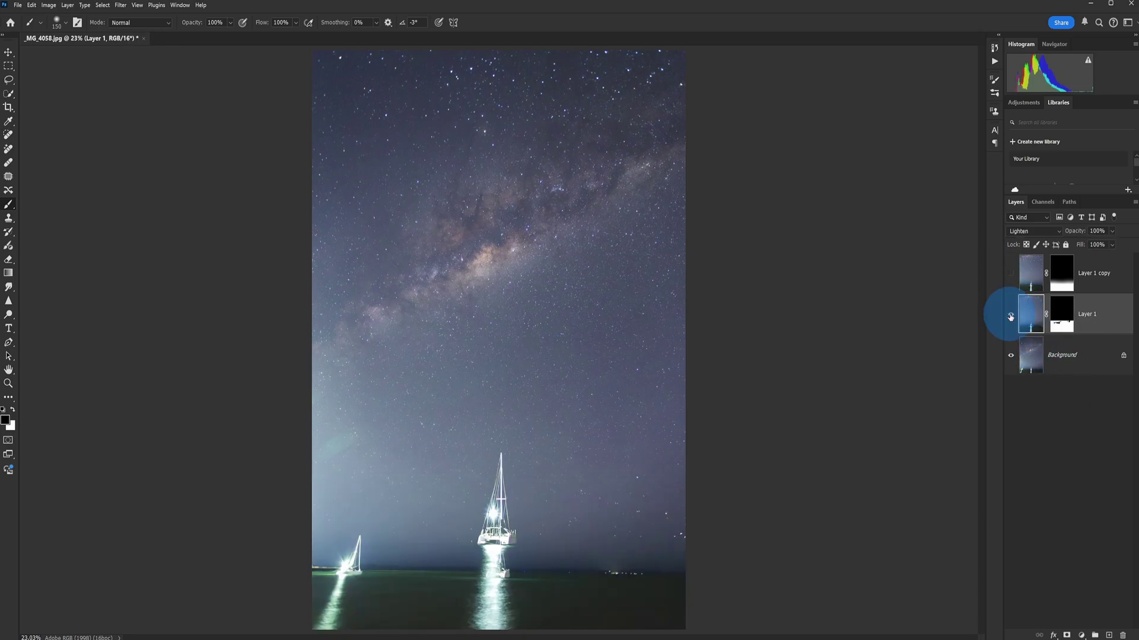
left_click(1010, 274)
left_click(1019, 270)
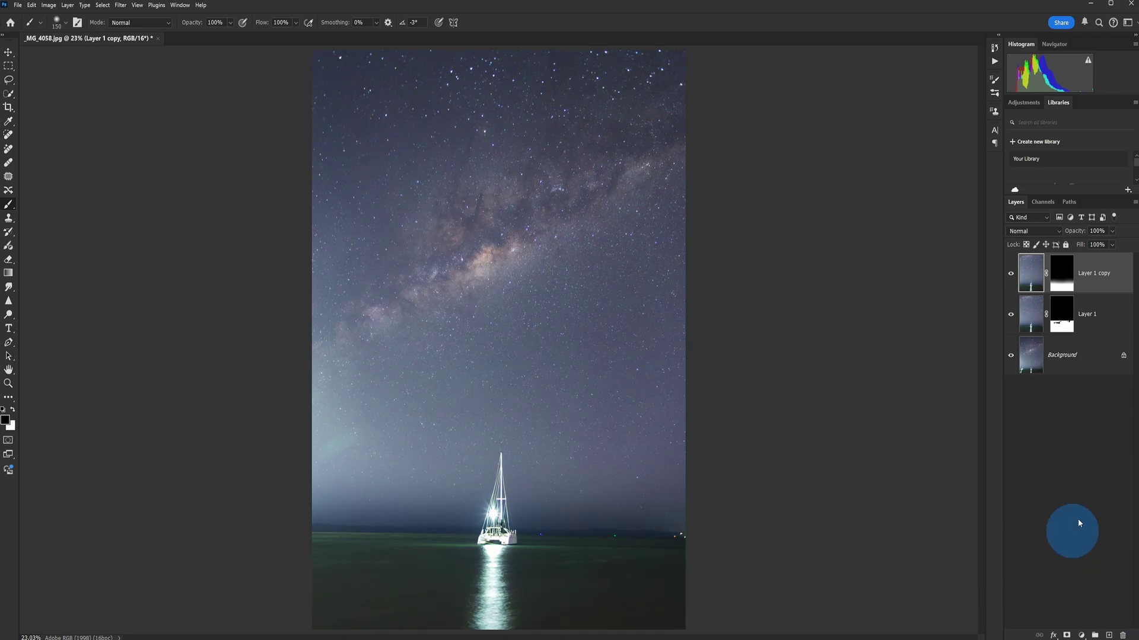
Compare the composite with the original Background by hiding both sailboat layers, and restore their visibility.
left_click(1010, 273)
left_click(1012, 314)
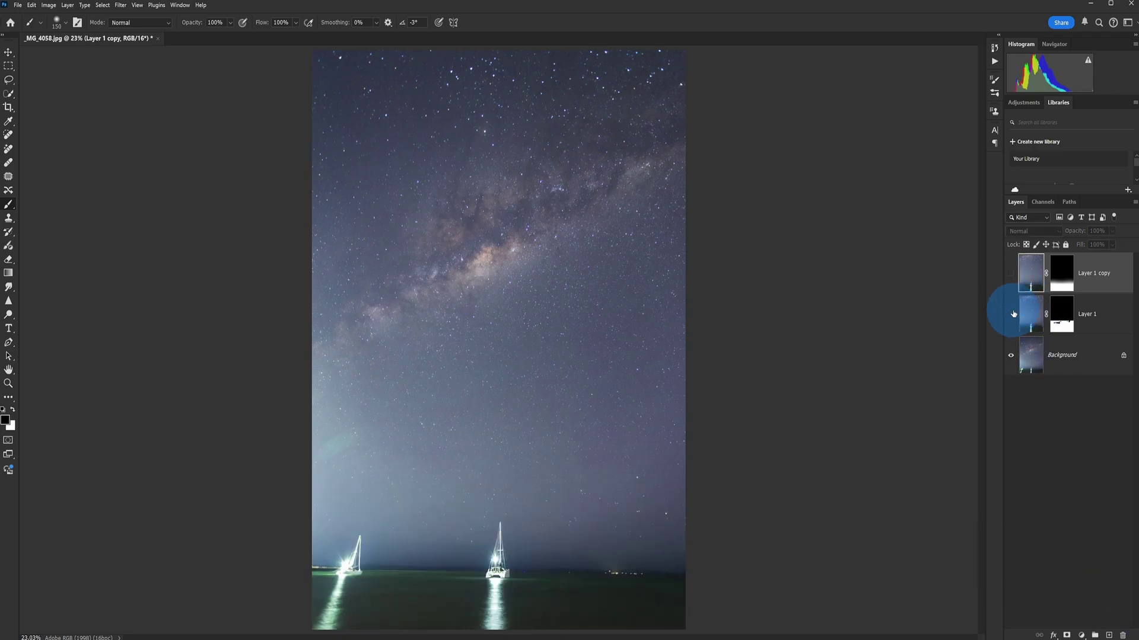
left_click(1012, 314)
left_click(1011, 274)
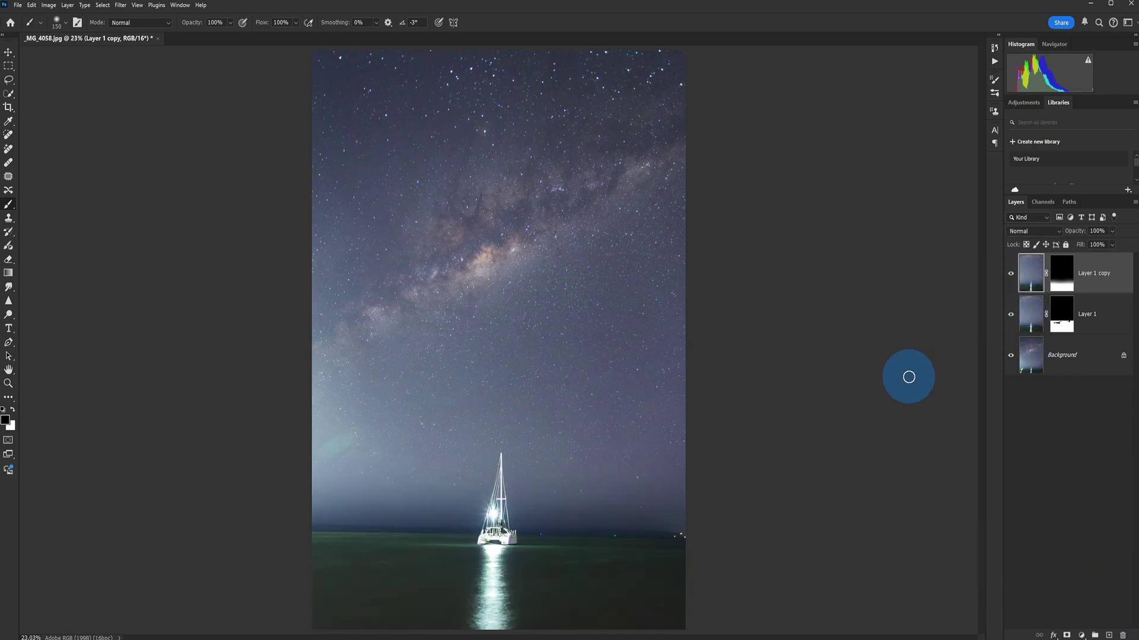